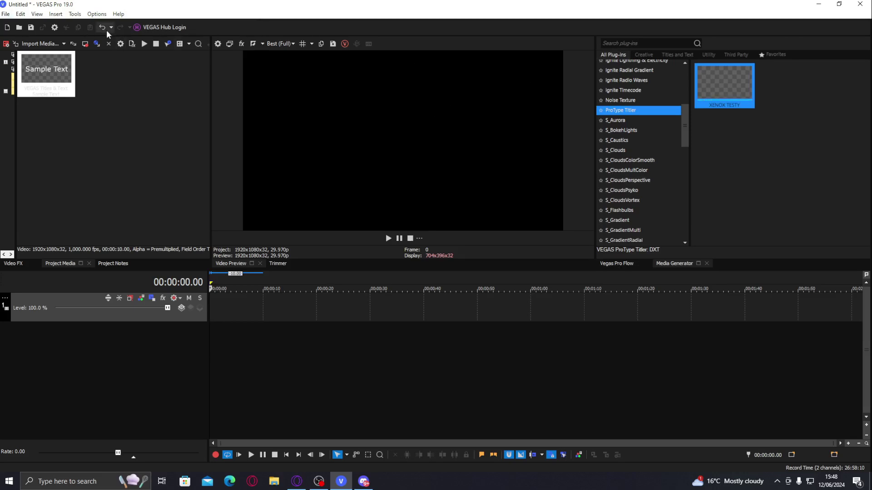
Save the project under the file name typography
key(ctrl+s)
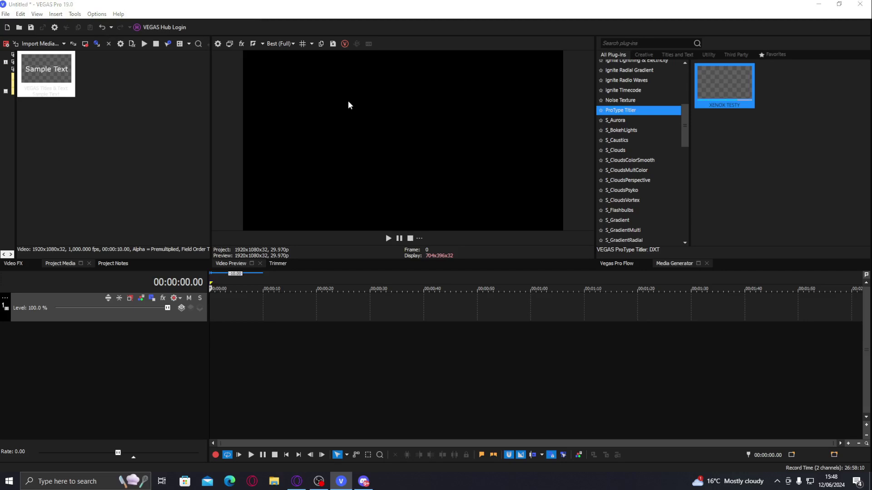
text(typography)
key(Return)
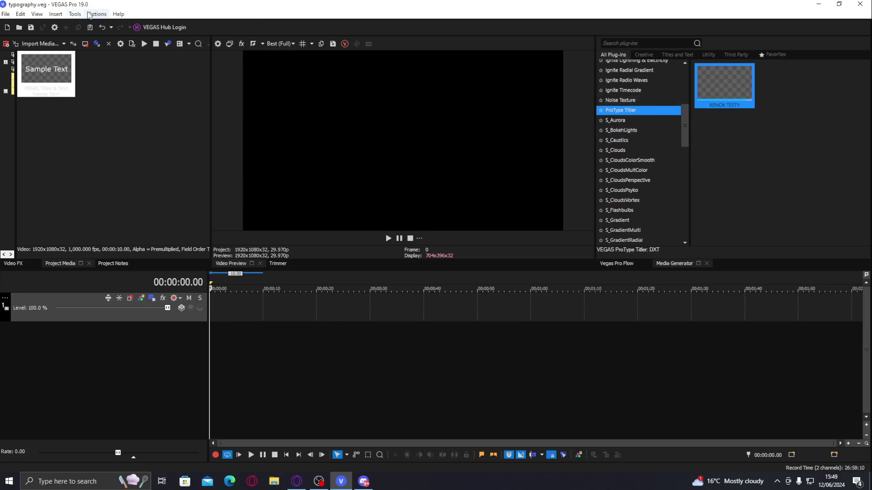
Check the Enable ProType Titler option among the deprecated features in the preferences, then leave them without changes
click(90, 14)
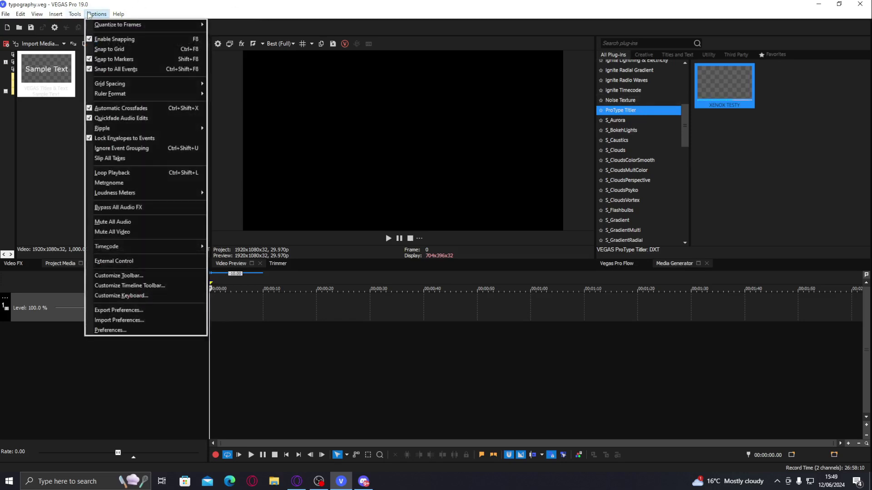
click(133, 343)
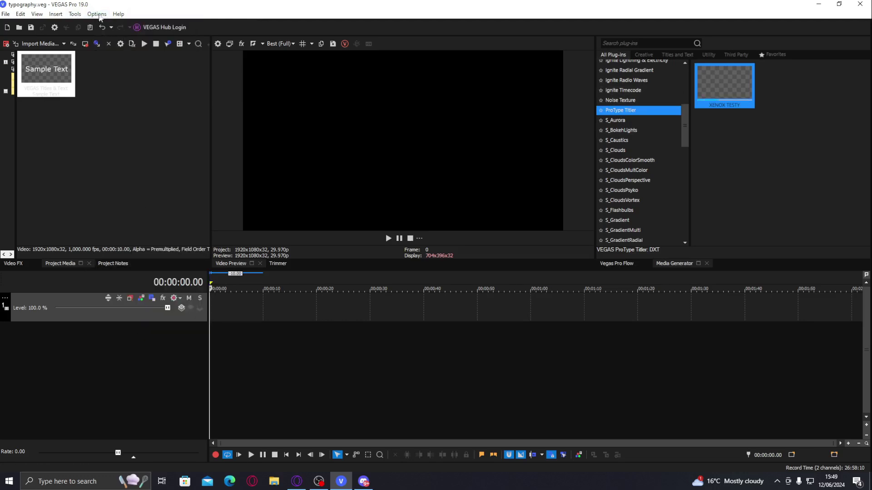
click(97, 14)
click(113, 330)
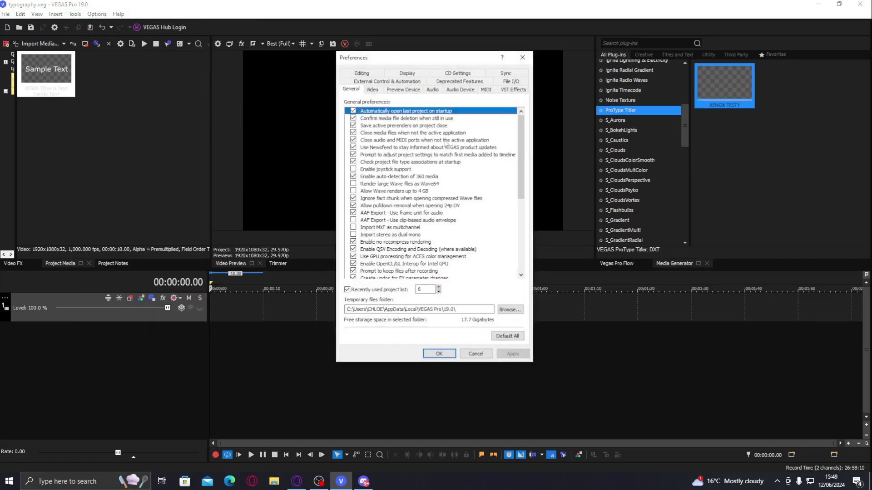
click(460, 82)
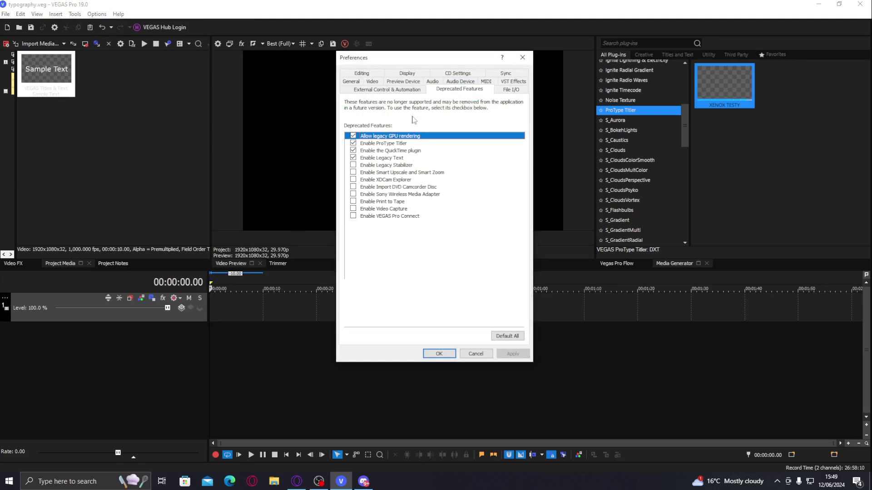
click(374, 144)
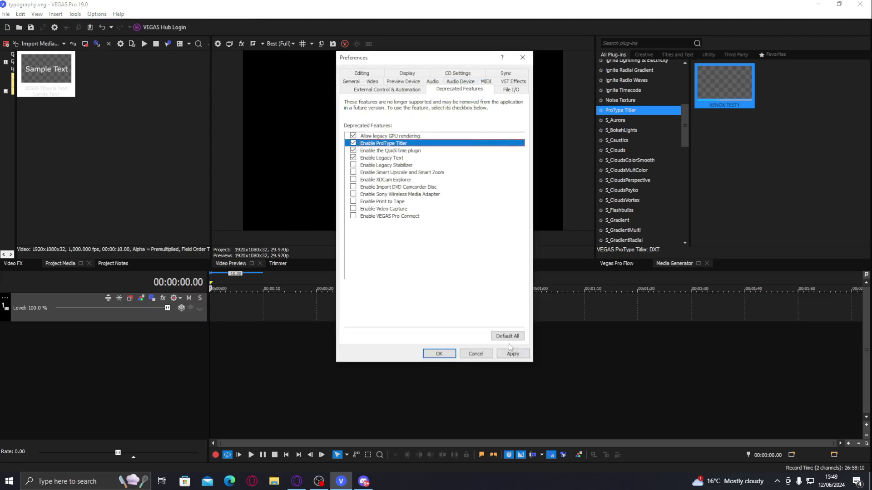
click(468, 354)
Place the ProType Titler preset from the media generators at the start of the video track and close its settings window
click(617, 265)
click(661, 265)
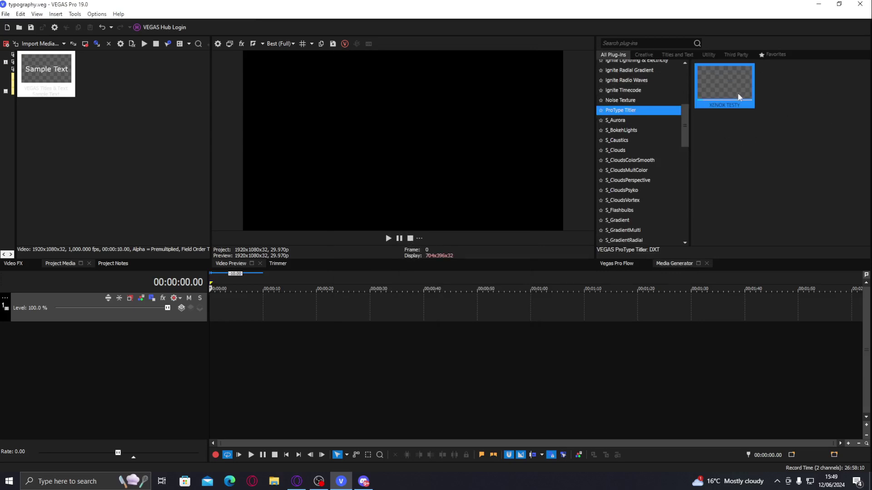
drag(739, 97, 777, 101)
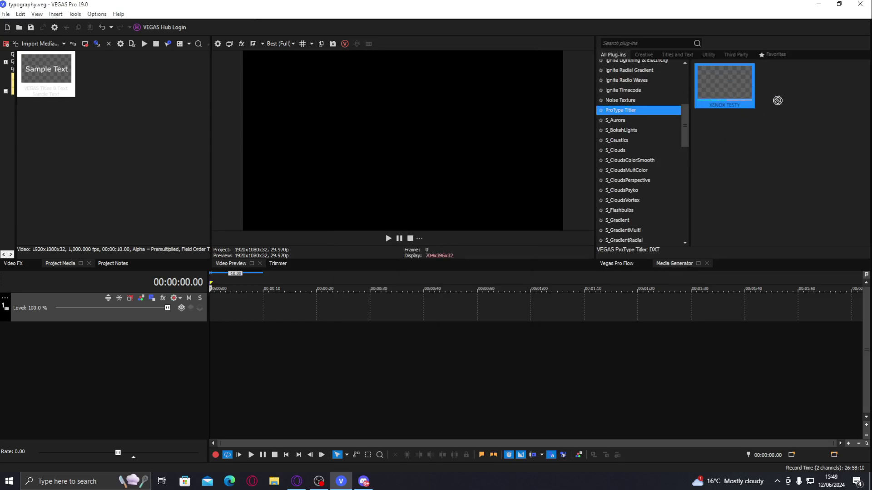
drag(778, 100, 400, 245)
drag(732, 96, 220, 307)
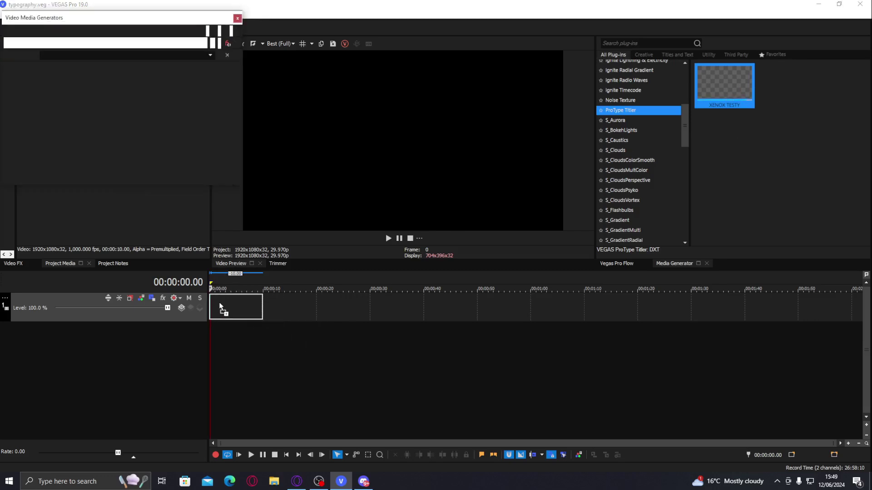
drag(222, 18, 581, 92)
click(223, 299)
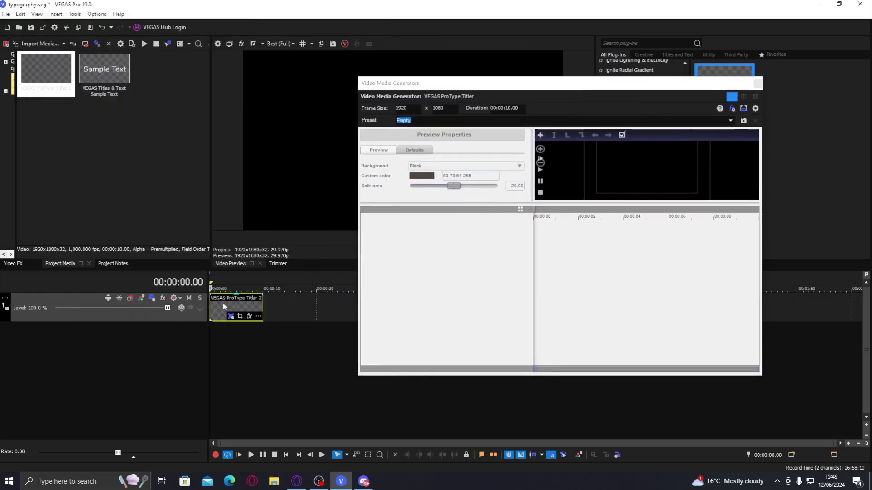
click(215, 298)
scroll(215, 298, up, 5)
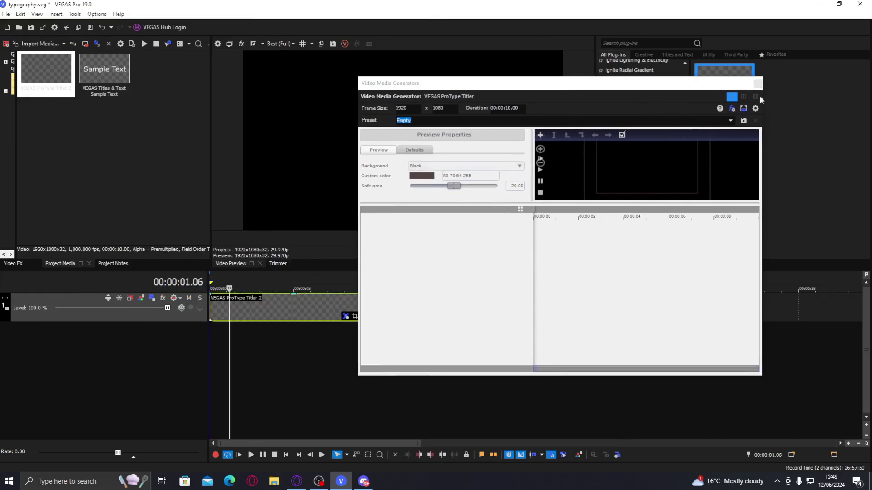
click(757, 84)
Trim the title event to about 5 seconds and loop its playback over that range
drag(365, 302, 286, 307)
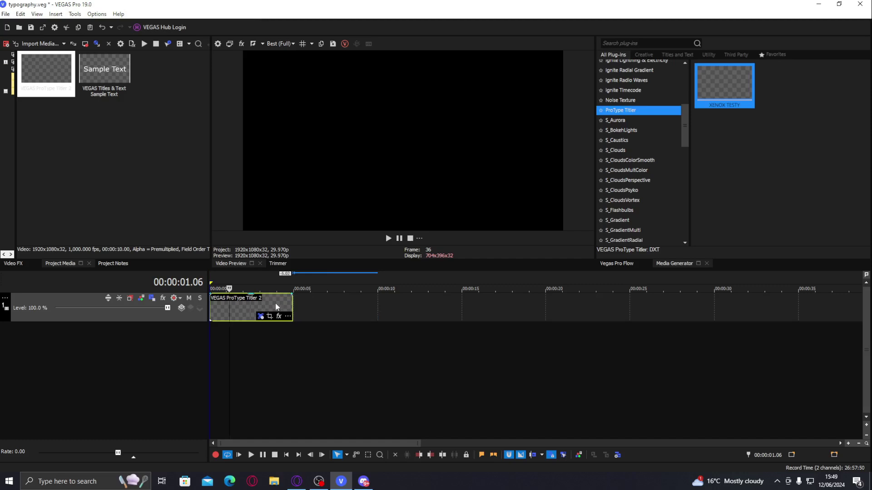
double_click(281, 305)
key(space)
scroll(275, 304, up, 3)
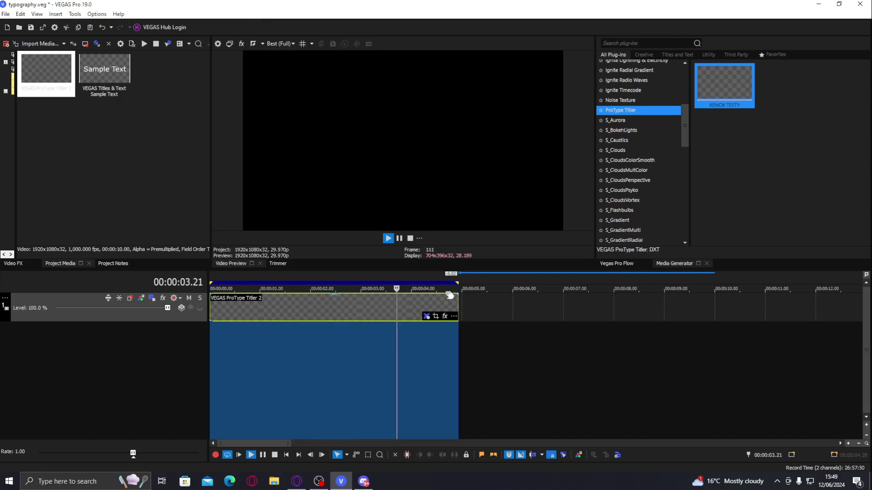
key(space)
key(space)
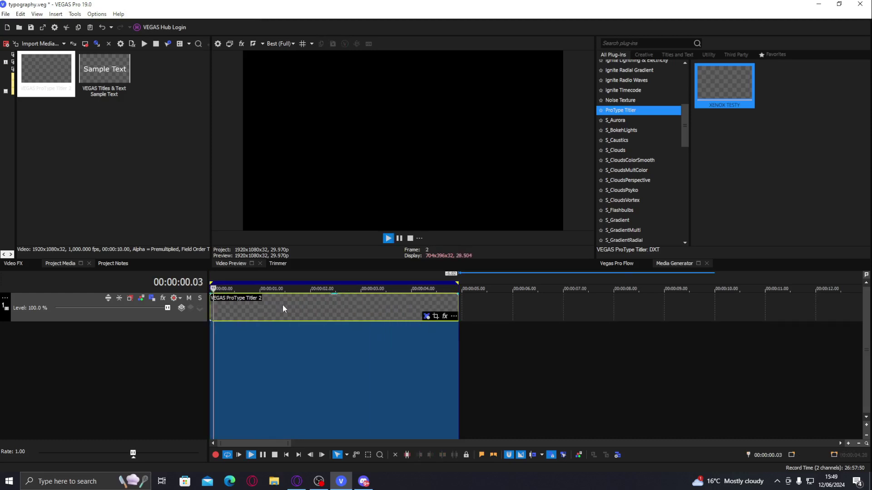
click(284, 302)
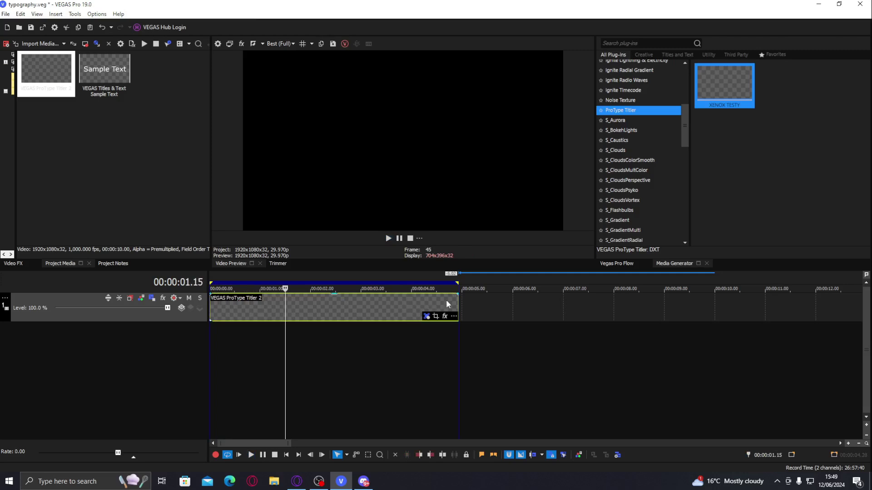
Shorten the title event to 2 seconds and loop its playback over the new length
drag(457, 301, 305, 302)
key(space)
click(293, 301)
click(281, 305)
key(space)
double_click(282, 304)
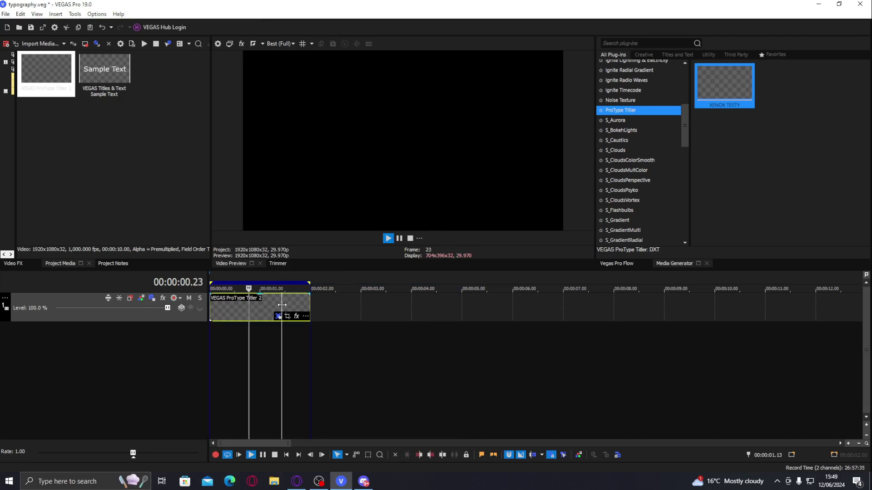
key(space)
click(249, 307)
Open the title event's ProType Titler settings and compare its internal timeline with the event on the track
click(279, 317)
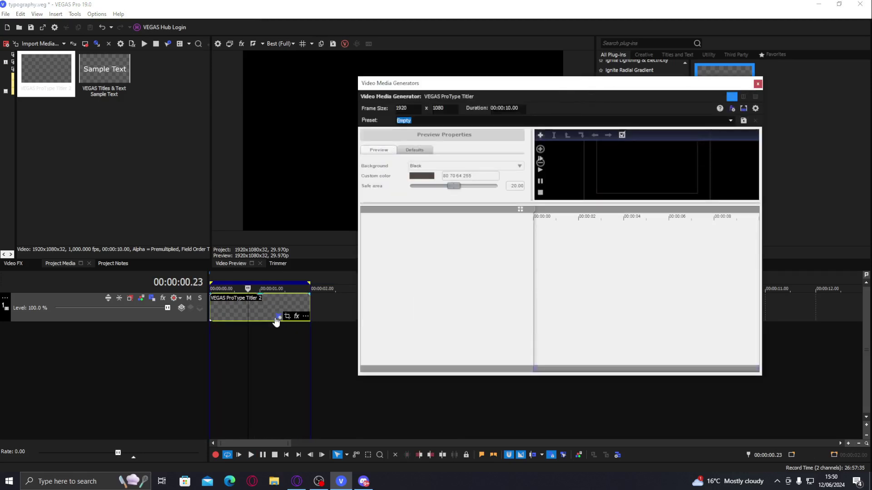
drag(443, 85, 479, 101)
click(207, 142)
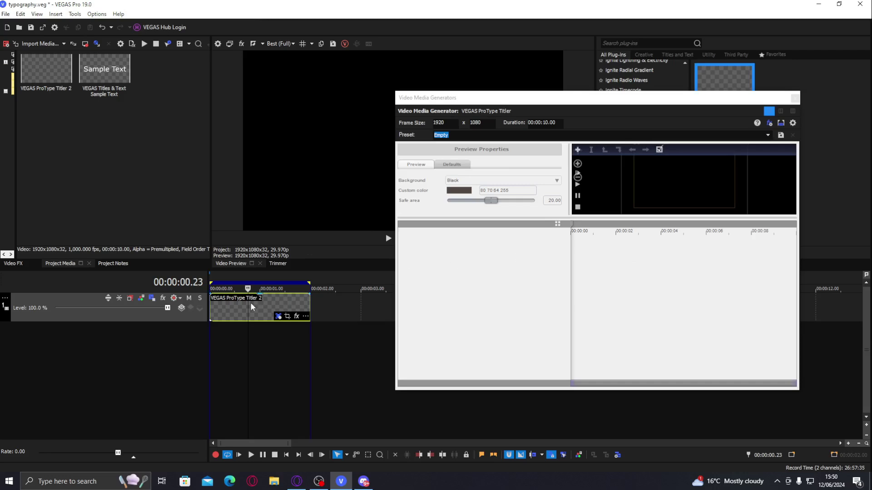
click(265, 304)
click(253, 304)
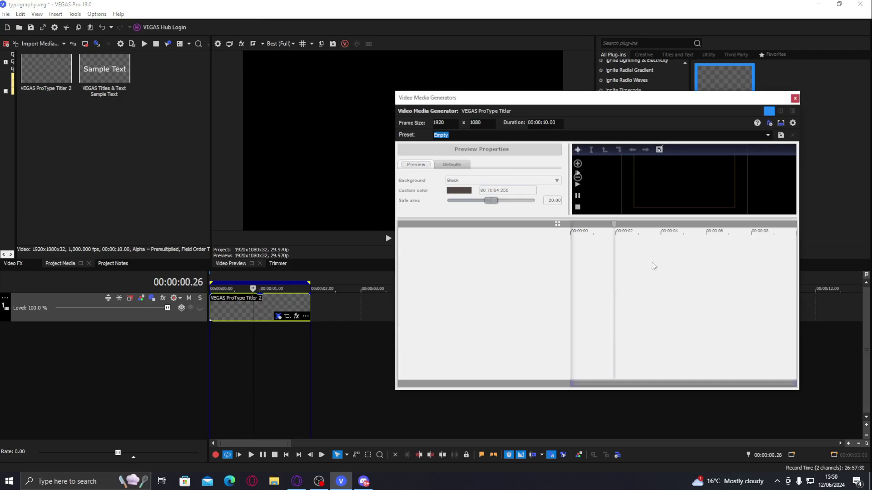
click(274, 303)
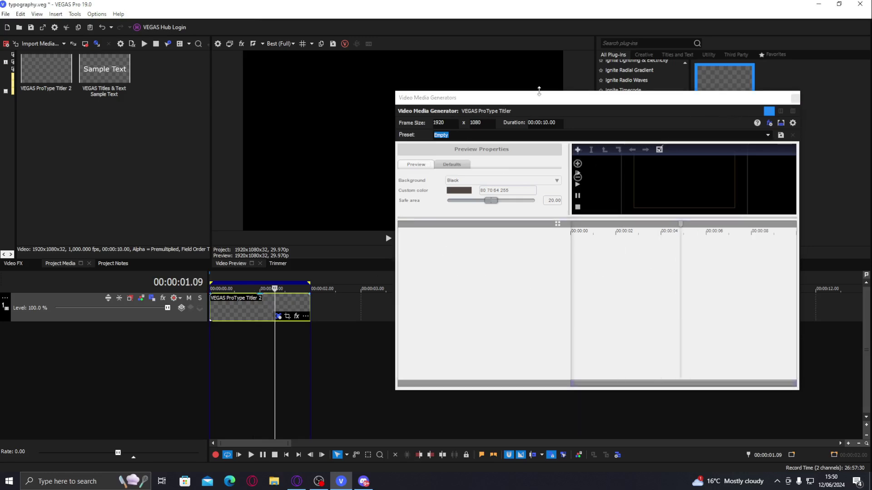
Enlarge the Video Media Generators window in height and width and reposition it over the workspace
drag(538, 91, 537, 10)
drag(393, 156, 139, 154)
drag(826, 139, 841, 140)
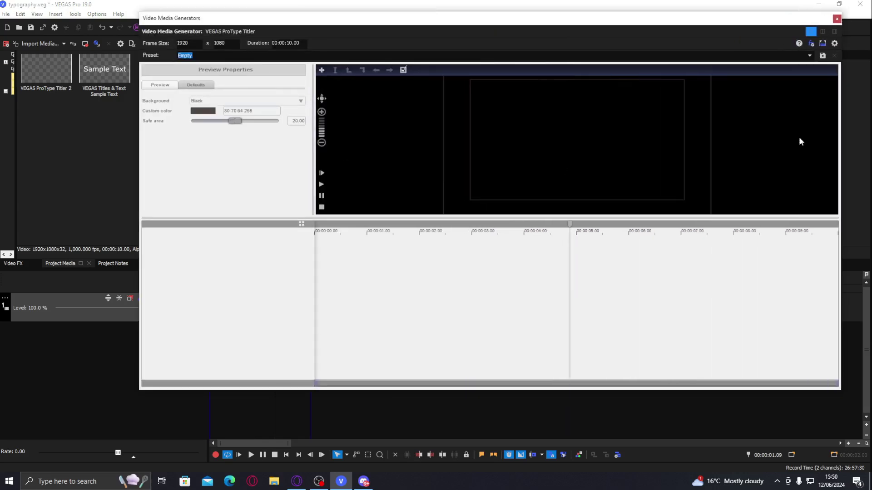
mouse_move(750, 26)
mouse_down()
mouse_move(723, 44)
mouse_move(741, 39)
mouse_up()
Compare positions along the titler's internal timeline with the length of the trimmed event on the track
click(434, 302)
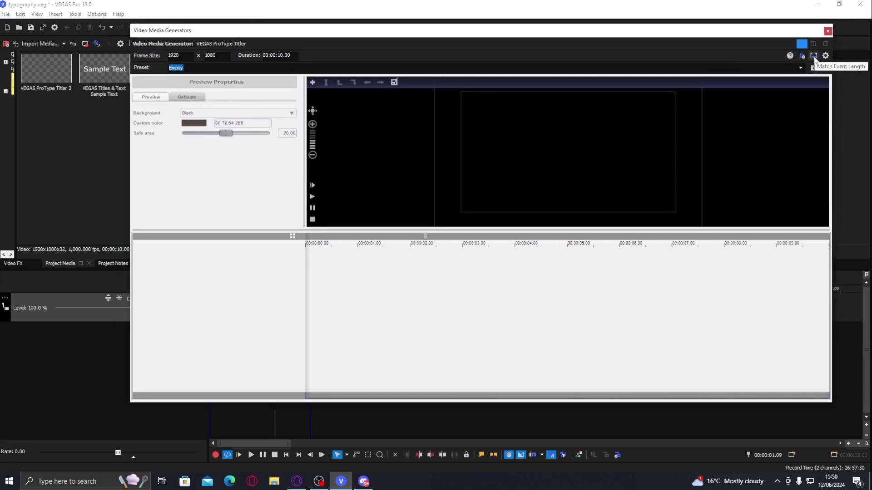
click(341, 277)
click(447, 285)
click(356, 269)
click(370, 267)
click(385, 268)
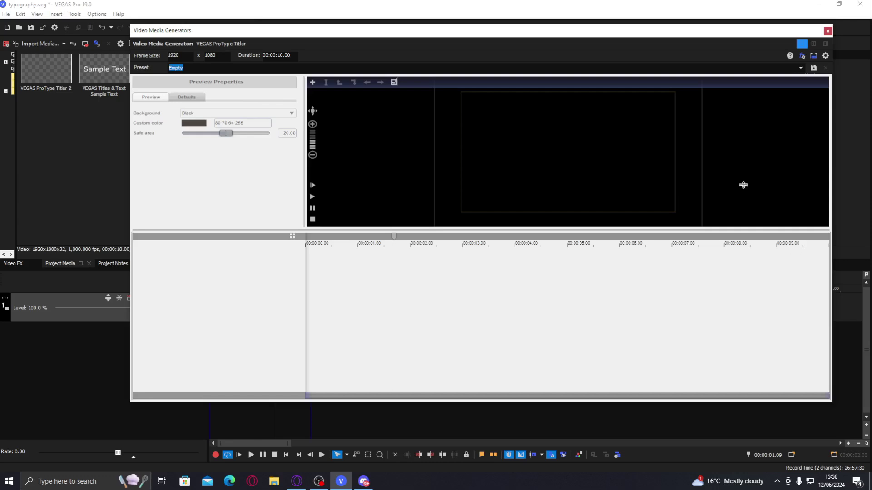
drag(405, 46, 625, 67)
click(253, 306)
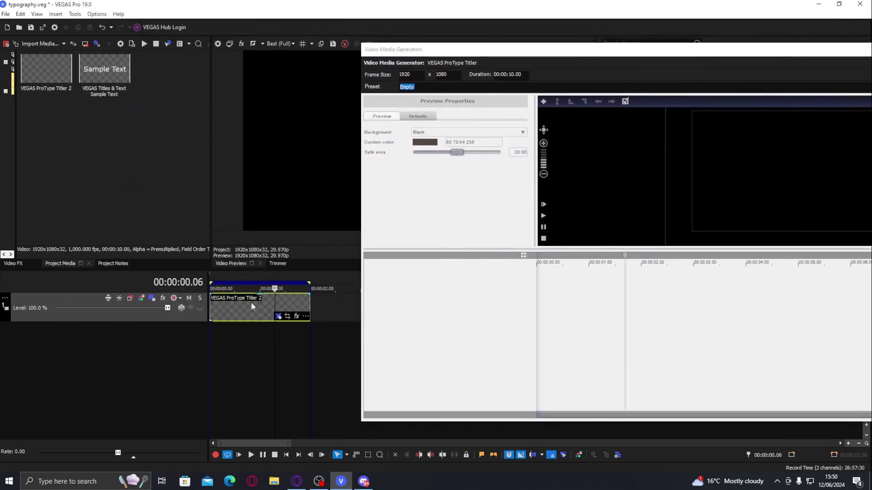
click(309, 301)
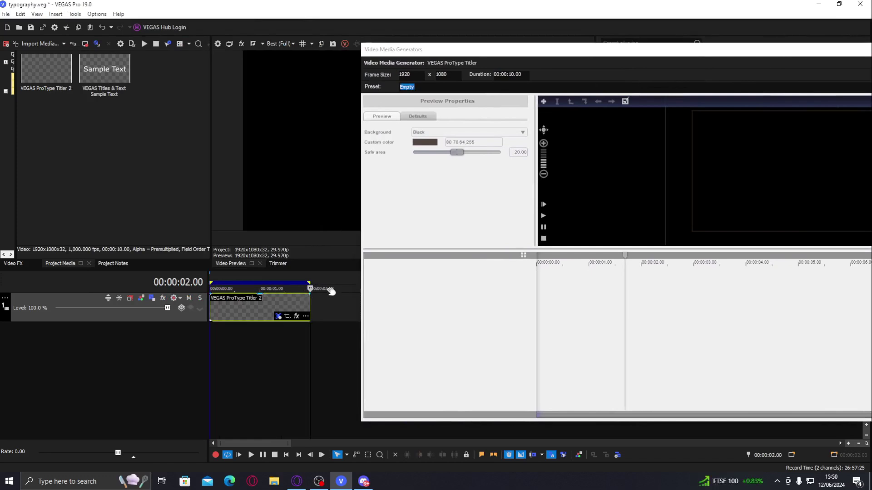
click(247, 306)
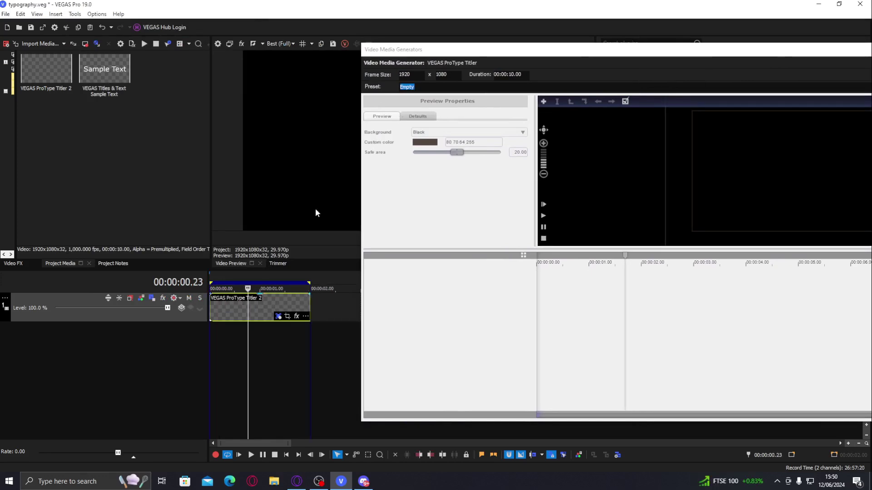
Match the ProType Titler media duration to the length of the trimmed event
drag(573, 56, 268, 34)
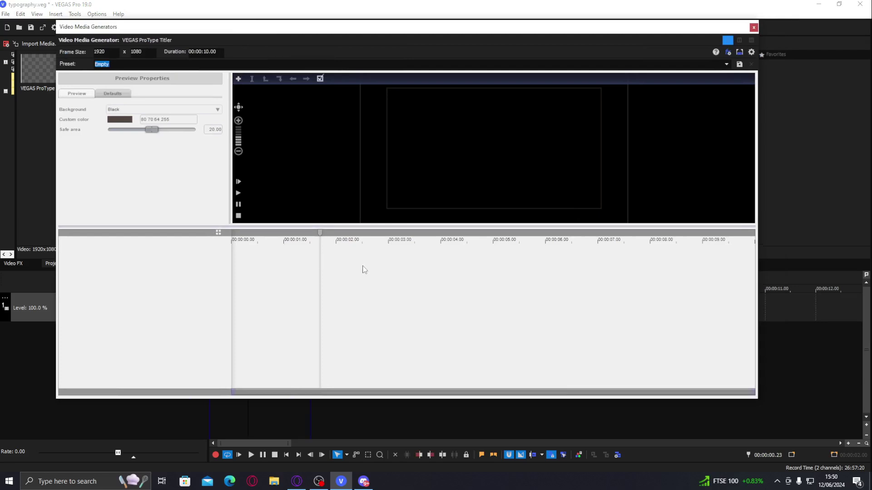
click(740, 54)
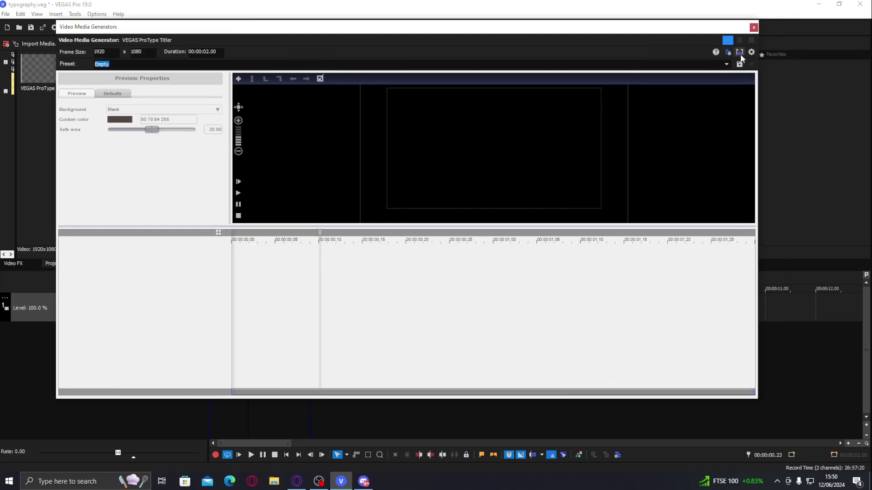
click(740, 240)
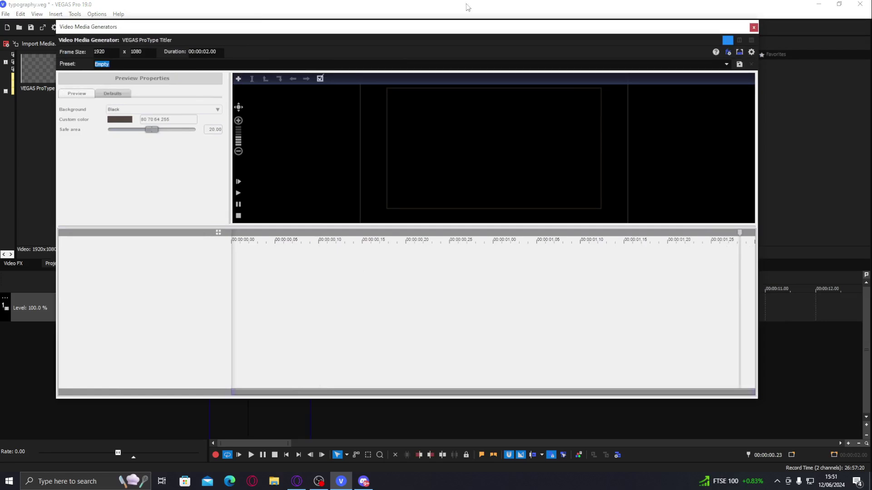
Check that positions along the title event correspond to the titler's internal timeline
drag(410, 28, 671, 82)
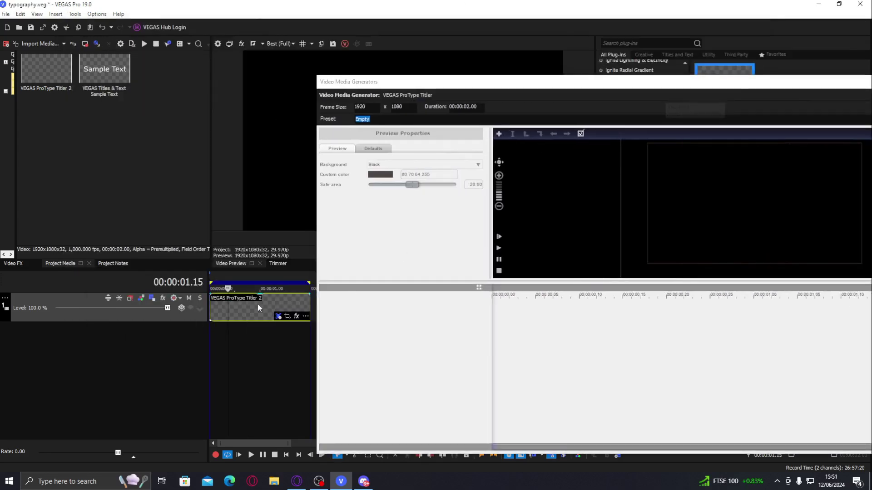
drag(598, 84, 647, 101)
click(281, 297)
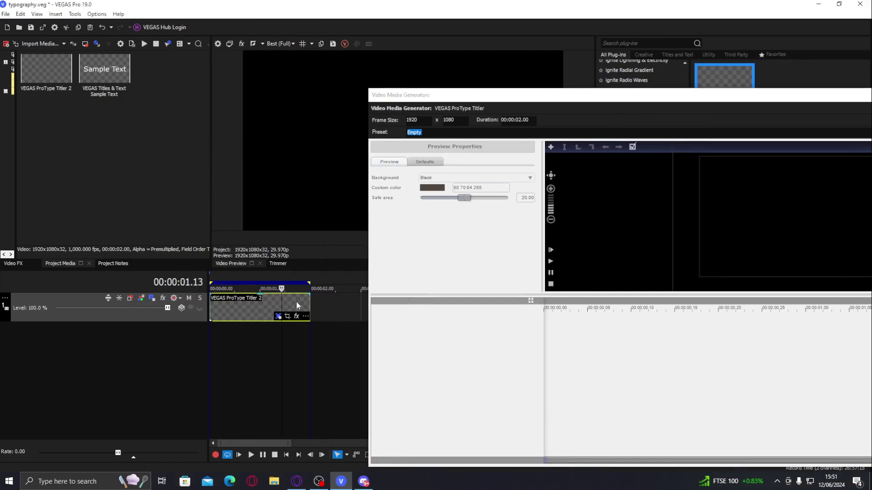
click(309, 298)
click(251, 301)
Enlarge the titler window to fill the screen, resize its panes, and view the default and preview properties
drag(552, 97, 181, 11)
drag(698, 381, 868, 471)
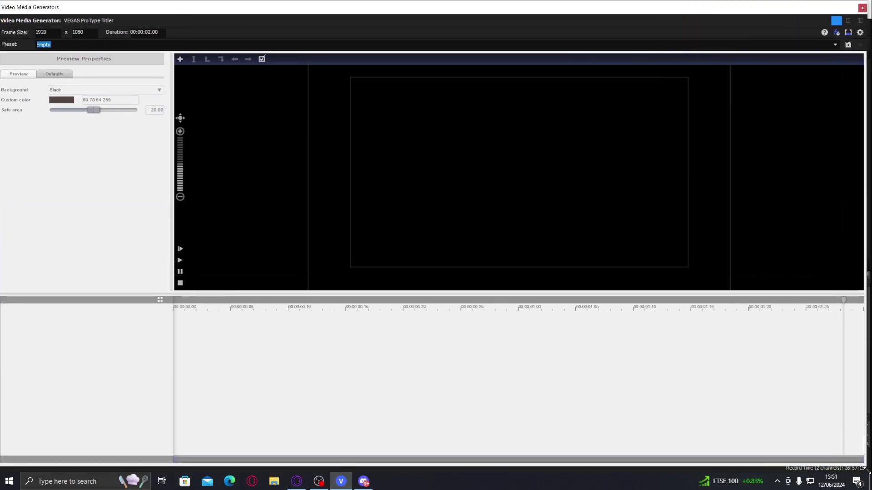
drag(170, 201, 220, 203)
drag(233, 297, 230, 263)
drag(198, 290, 172, 292)
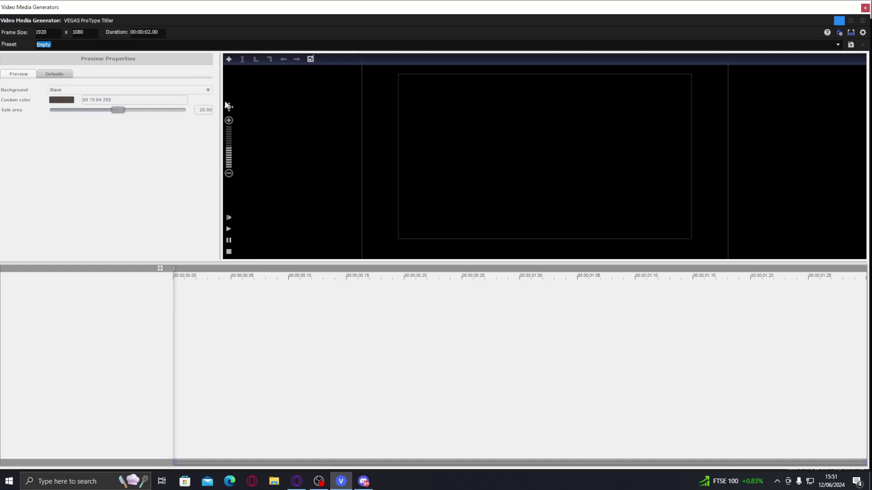
click(55, 74)
click(23, 75)
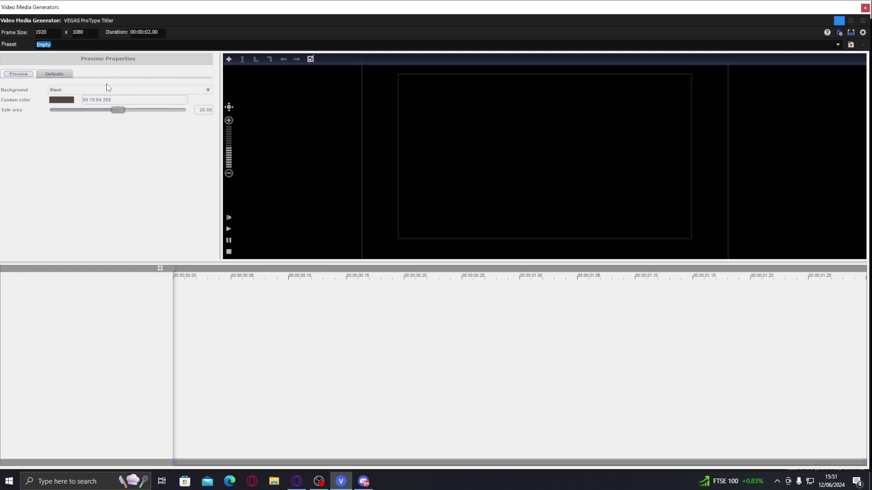
Add a text block to the title and replace its sample text with "TUTORIAL"
double_click(511, 156)
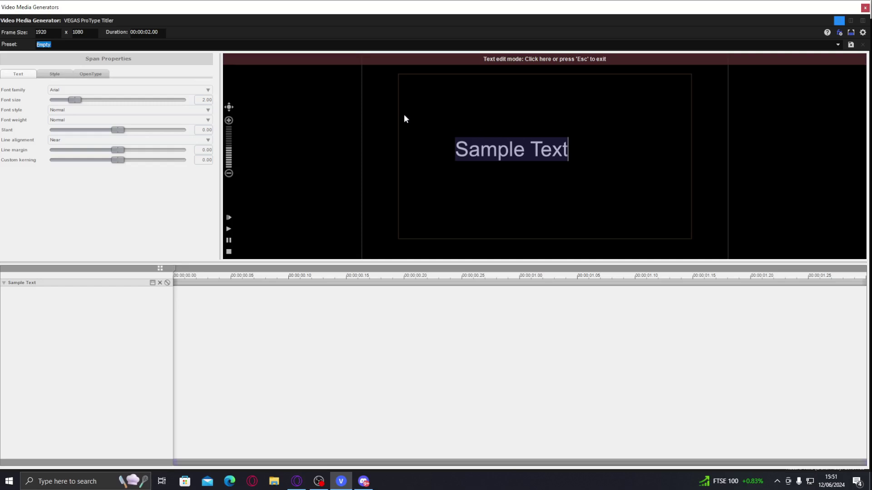
text(TUTORIAL)
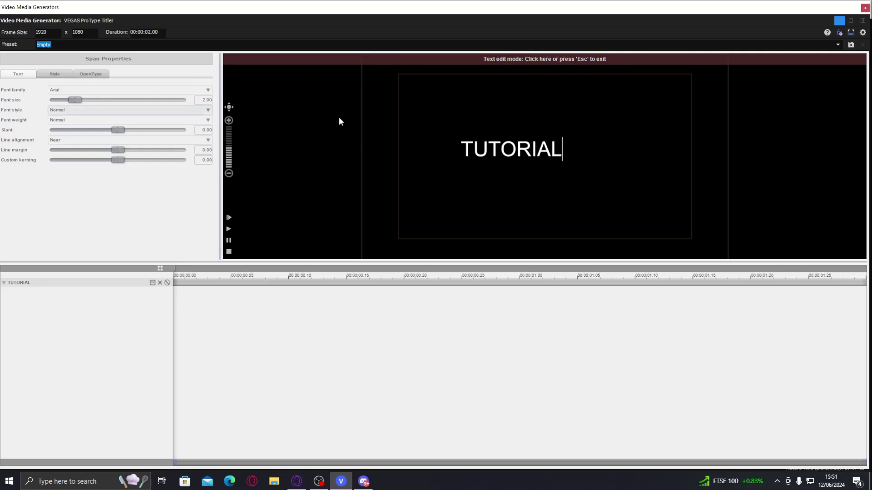
key(shift+Home)
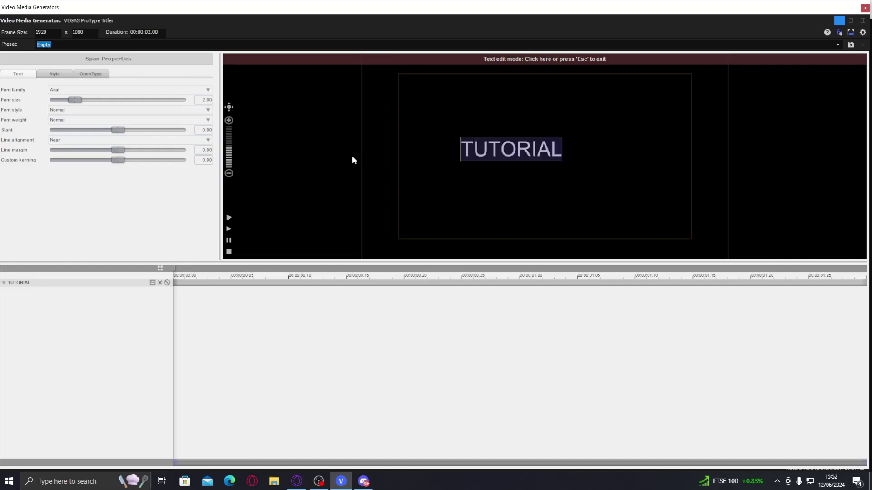
click(551, 151)
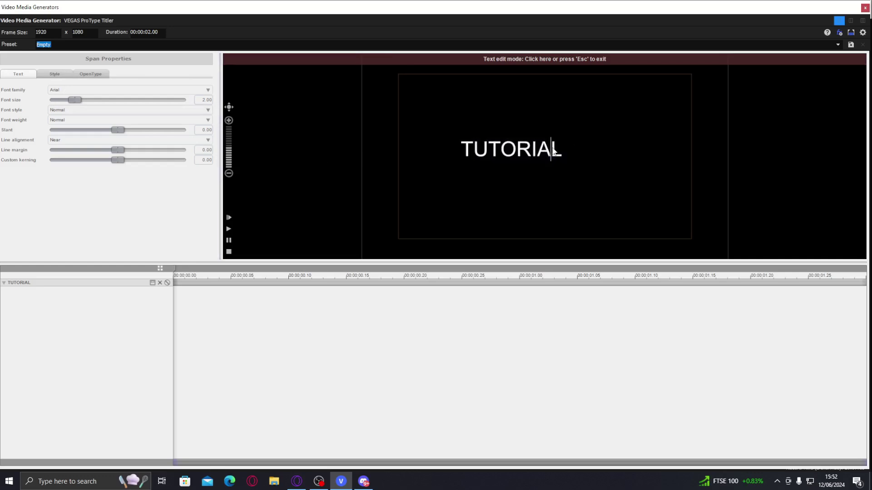
Select the whole word TUTORIAL, try out its slant, and set the line alignment to Center
key(shift+Home)
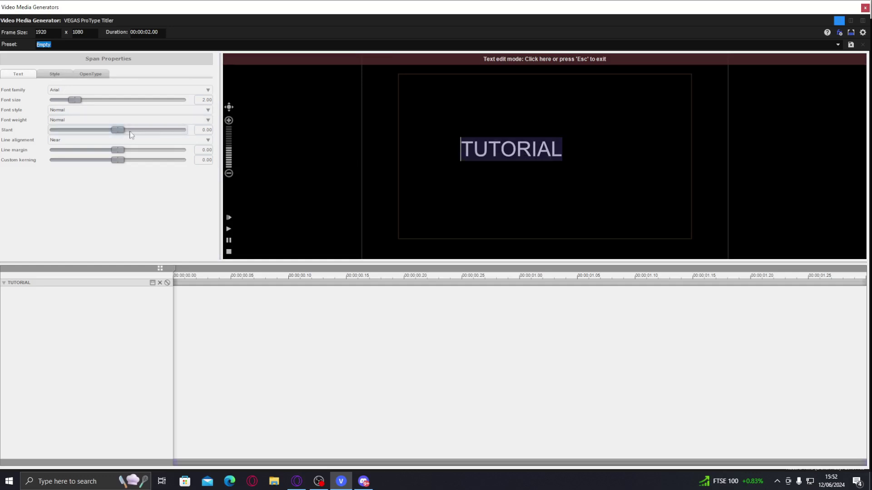
mouse_move(118, 130)
mouse_down()
mouse_move(130, 132)
mouse_move(117, 132)
mouse_up()
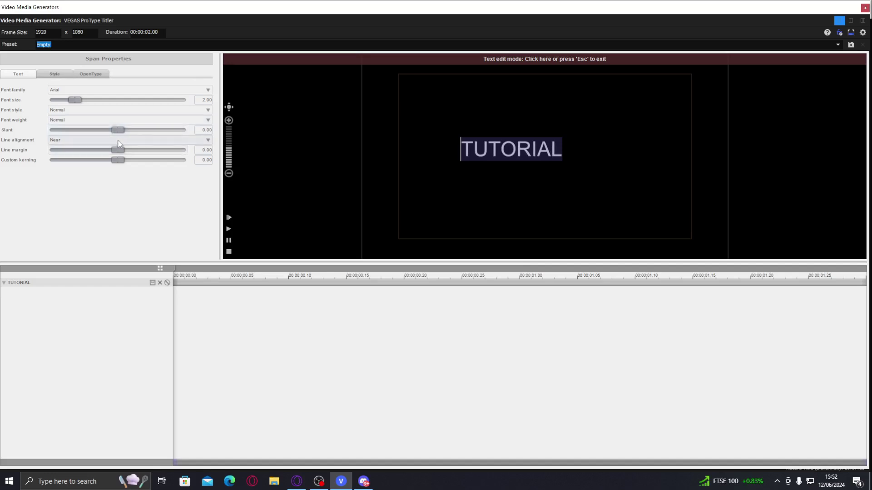
click(118, 142)
click(115, 151)
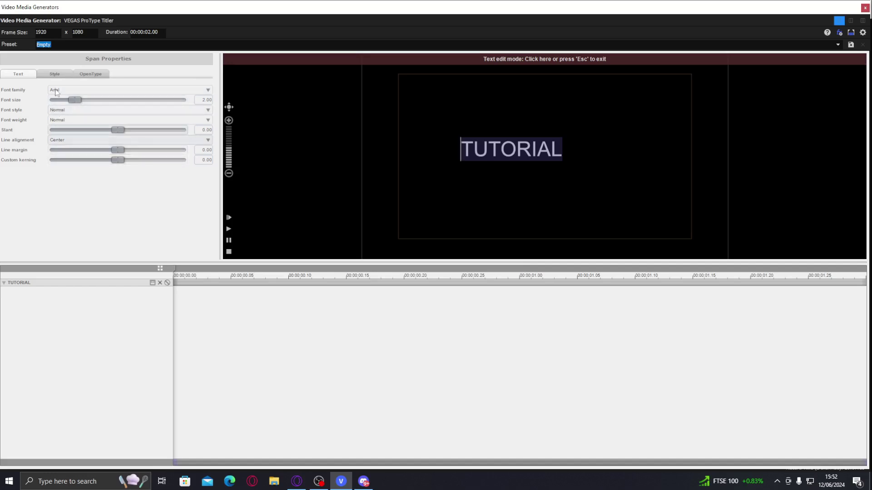
Look through the style and OpenType options of the TUTORIAL text and leave text editing
click(55, 74)
click(81, 75)
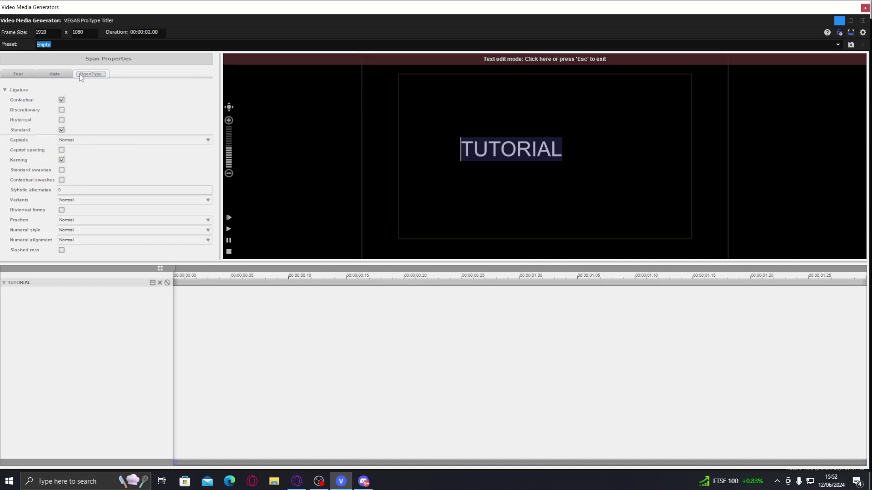
click(46, 74)
click(18, 74)
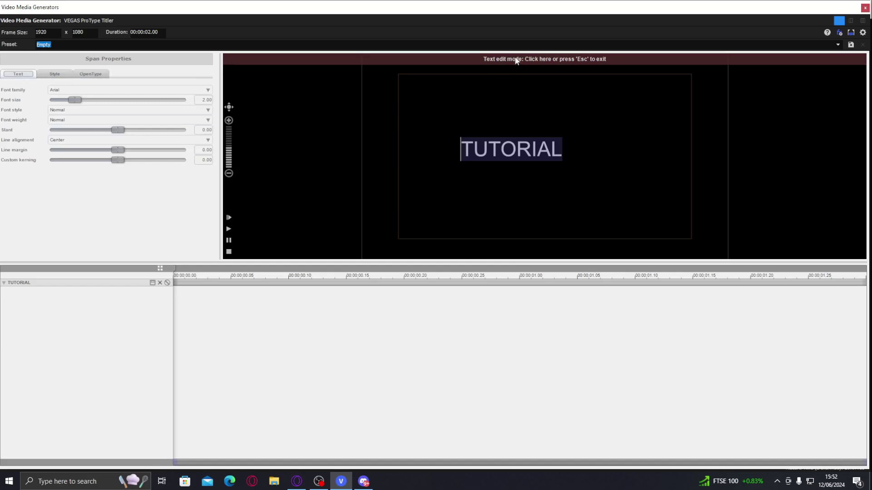
click(576, 62)
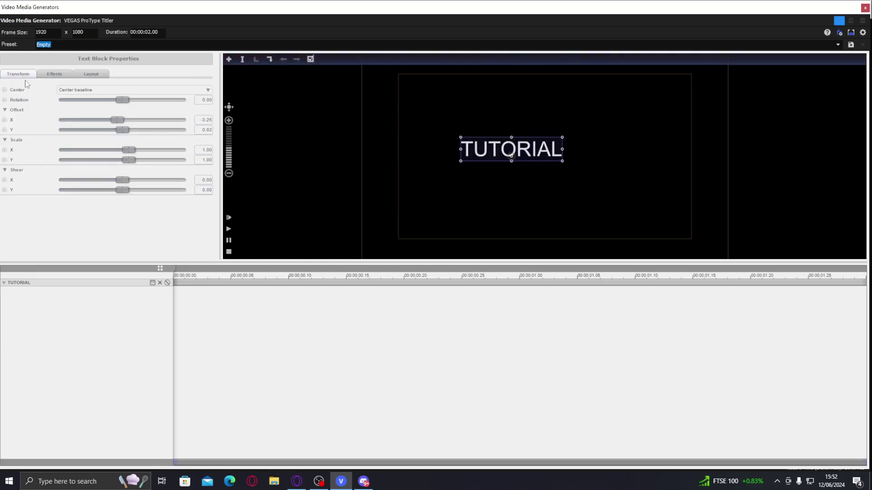
Compare center presets such as Near baseline for the text block and set its transform center to Center
click(109, 90)
click(105, 98)
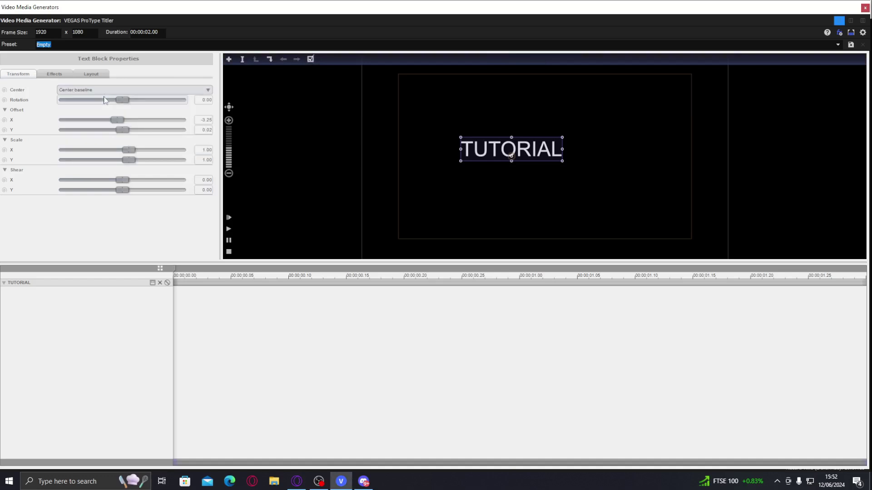
click(108, 89)
click(95, 90)
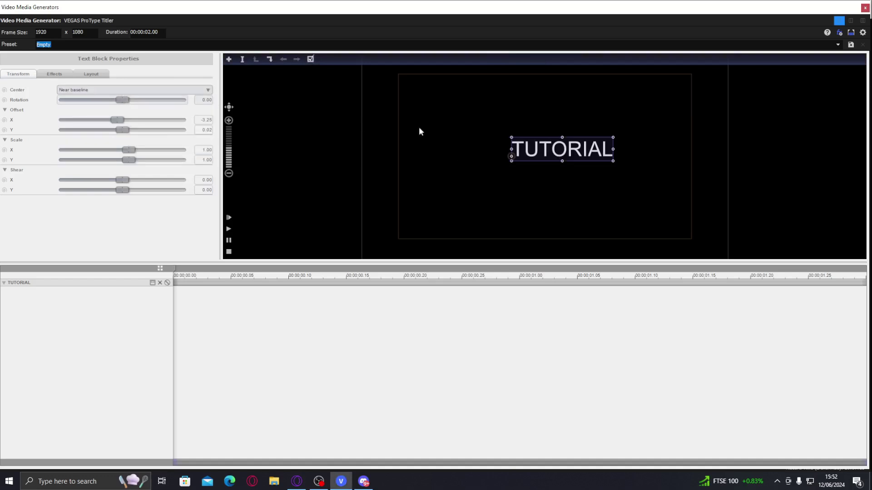
click(109, 90)
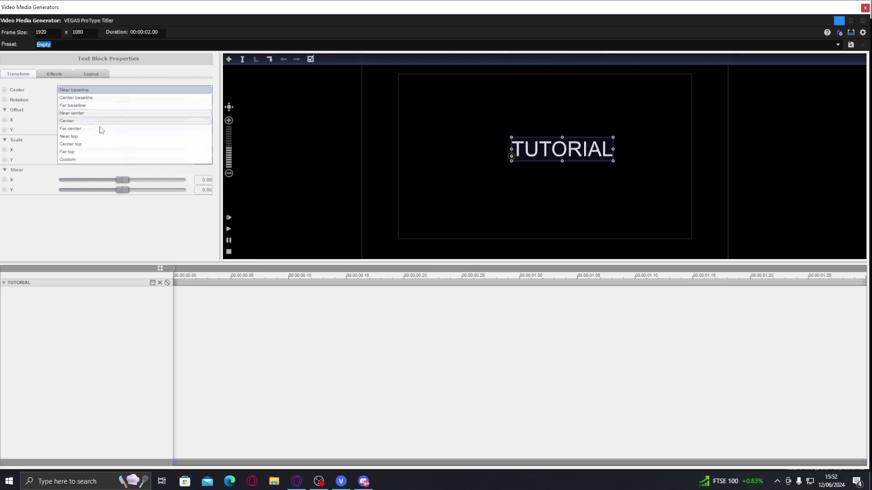
click(101, 121)
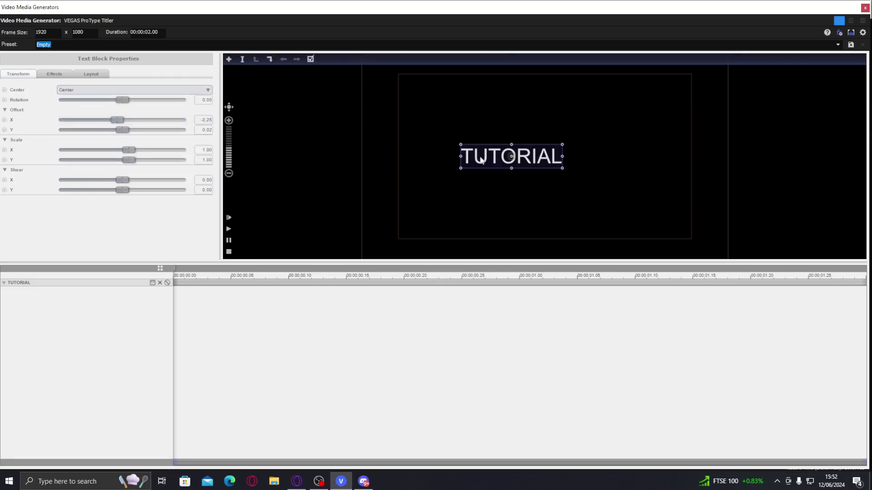
Reposition the TUTORIAL text block and center it in the frame with offset X and Y both at 0
drag(486, 160, 509, 157)
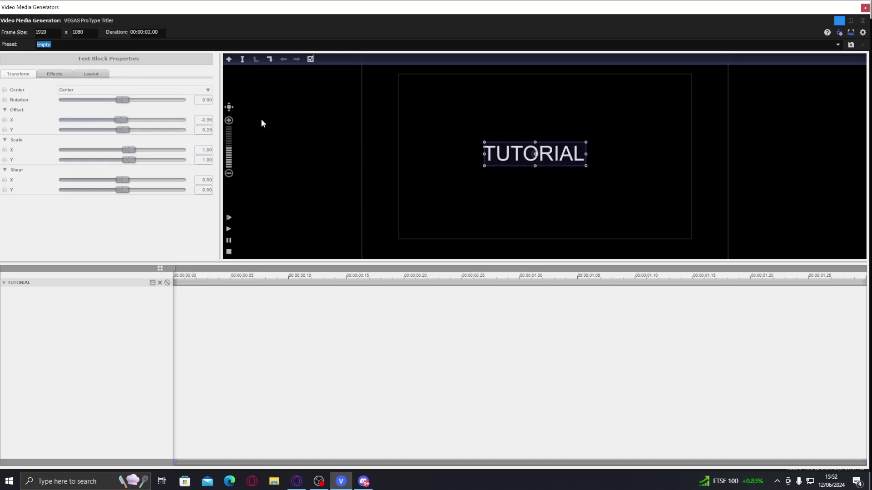
click(202, 120)
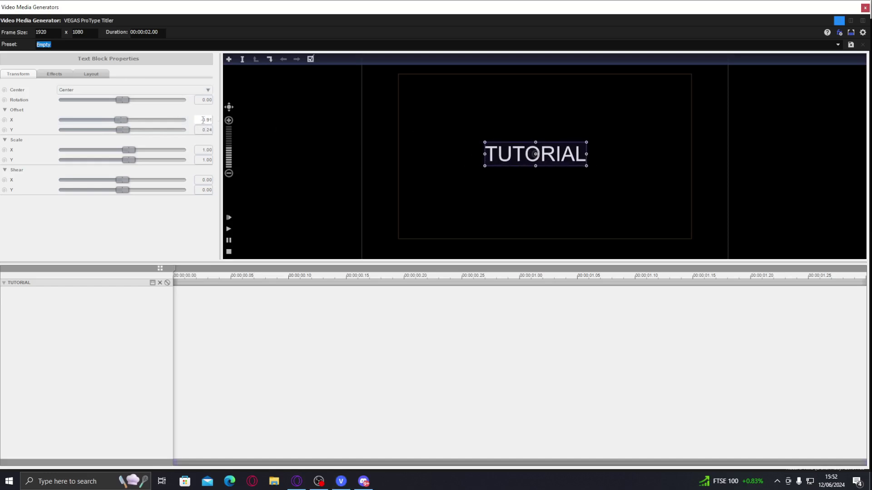
text(0)
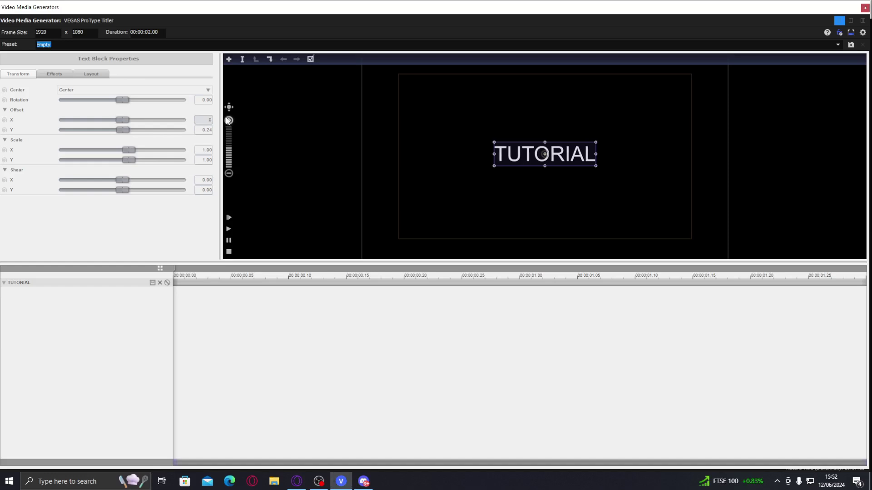
click(201, 130)
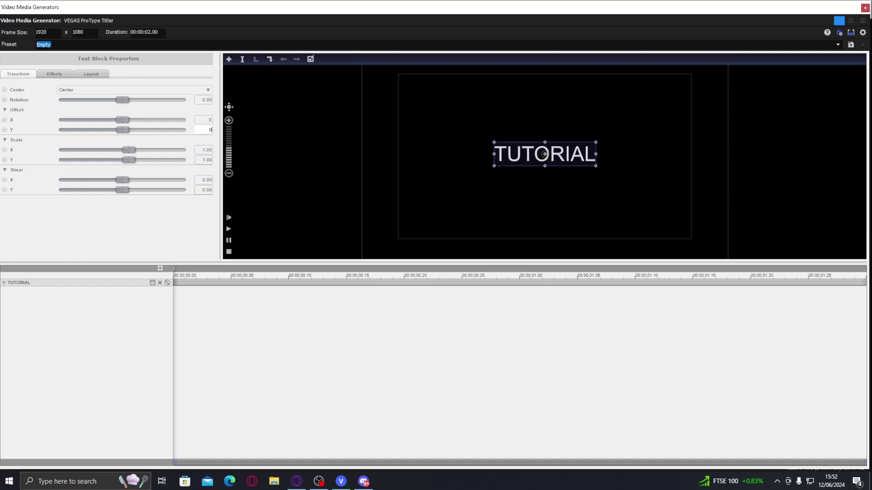
text(0)
key(Return)
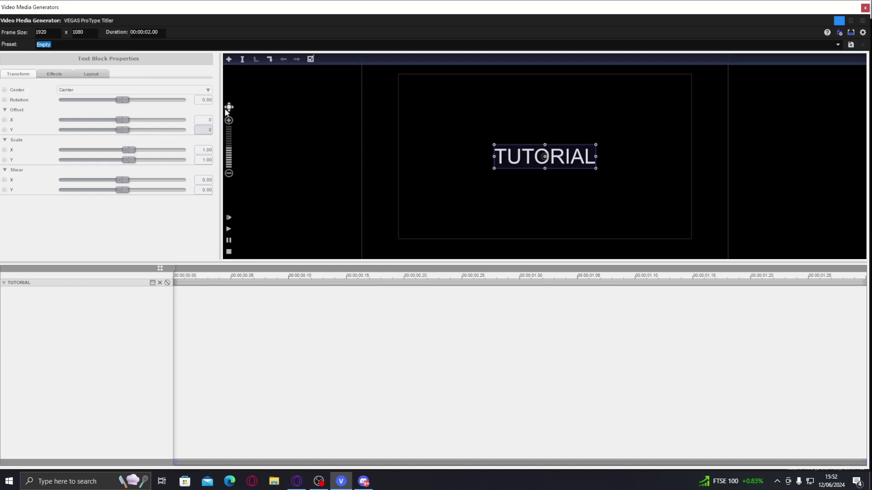
Try shifting the text block horizontally and reset its X offset to 0
drag(125, 123, 126, 122)
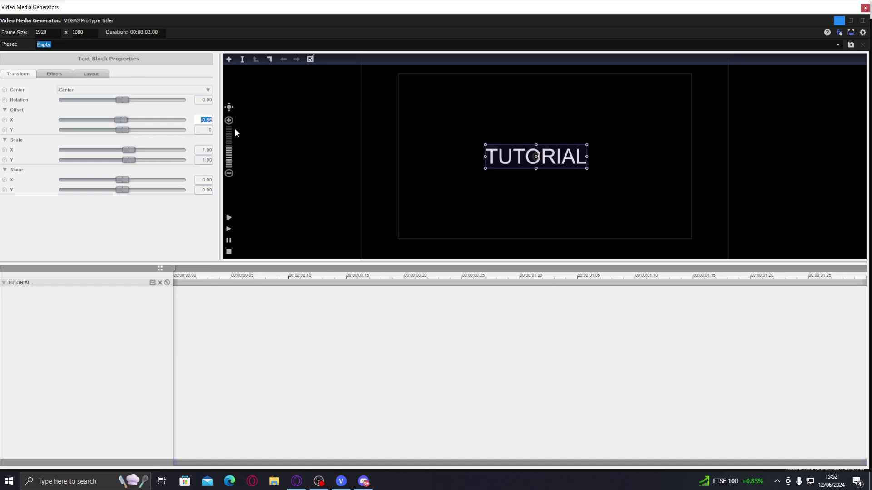
click(201, 120)
text(0)
key(Return)
Try scaling the text block down to 0.50 and reset its X and Y scale to 1
drag(127, 152, 126, 160)
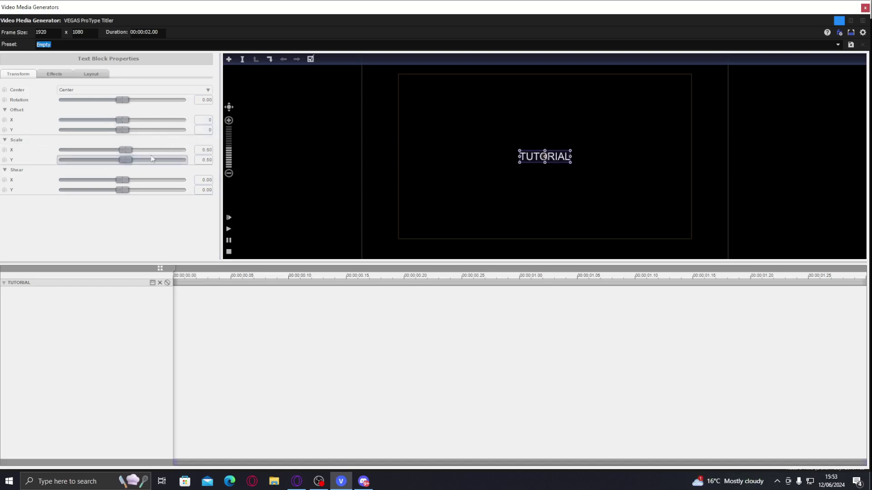
click(205, 149)
text(1)
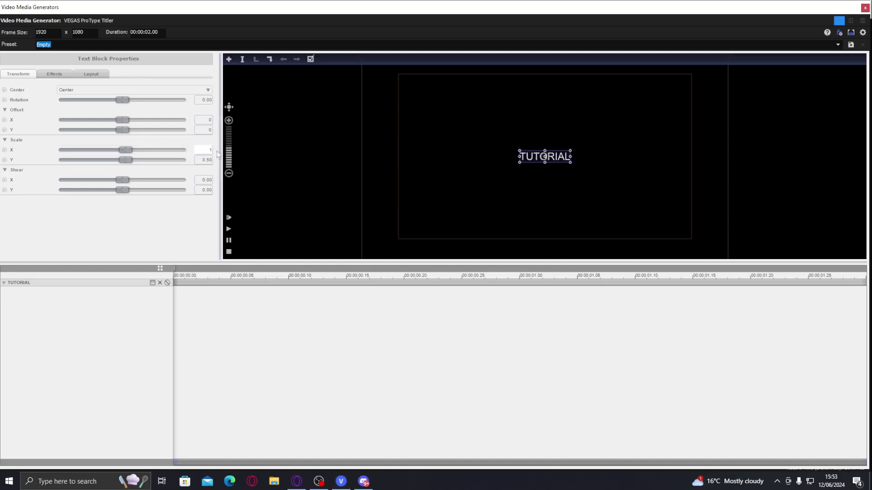
key(Return)
double_click(203, 160)
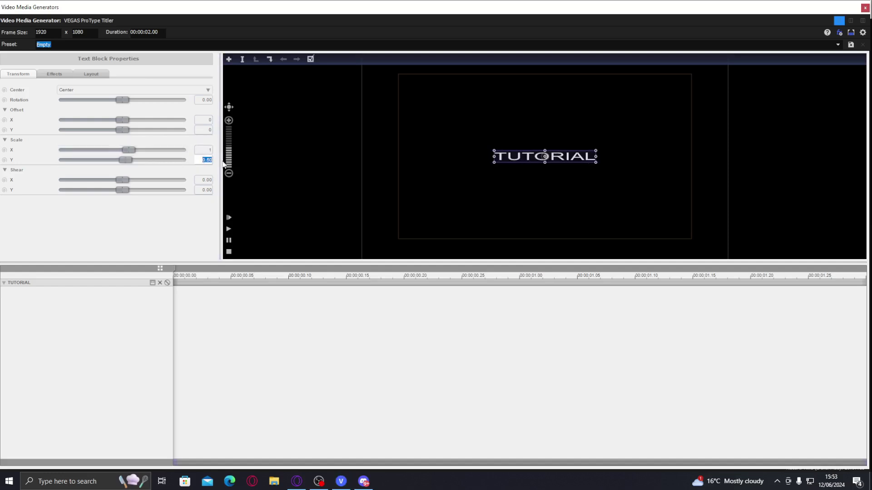
text(1)
key(Return)
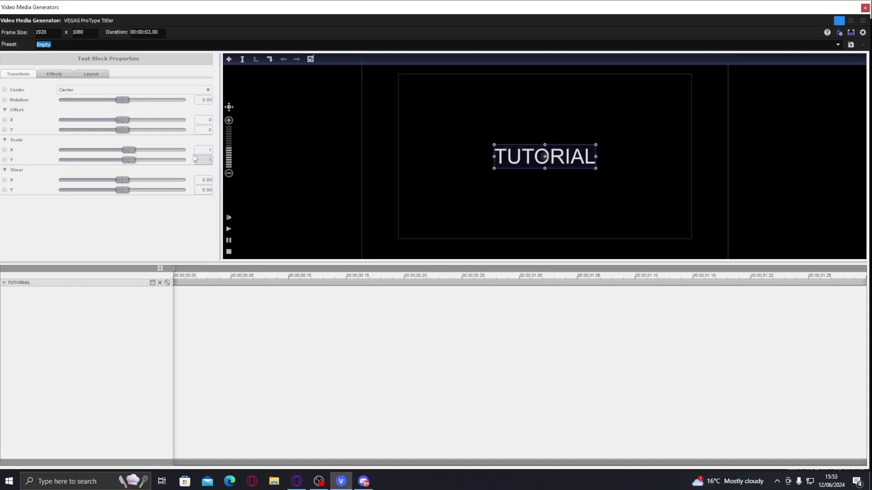
Try out shear and rotation on the text block and return both to zero
mouse_move(123, 180)
mouse_down()
mouse_move(133, 183)
mouse_move(124, 183)
mouse_up()
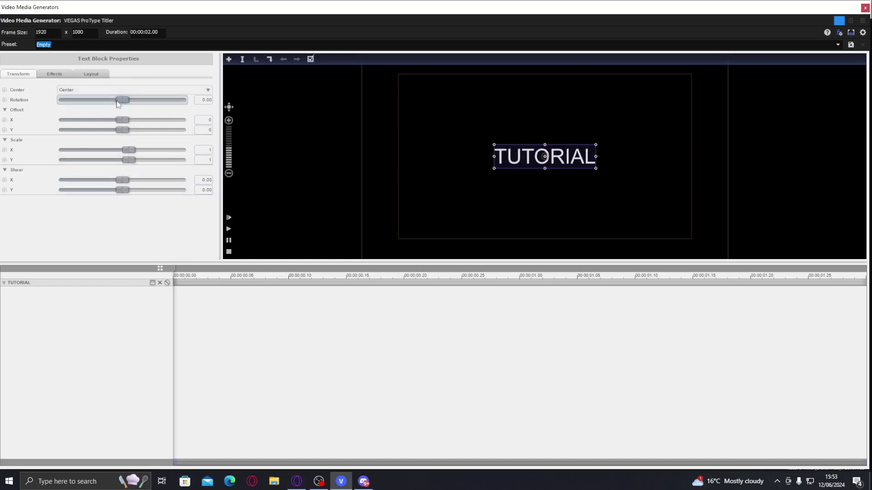
drag(117, 104, 122, 101)
Switch to character-level selection and step forward and back through the letters of TUTORIAL, ending on the first T
click(270, 60)
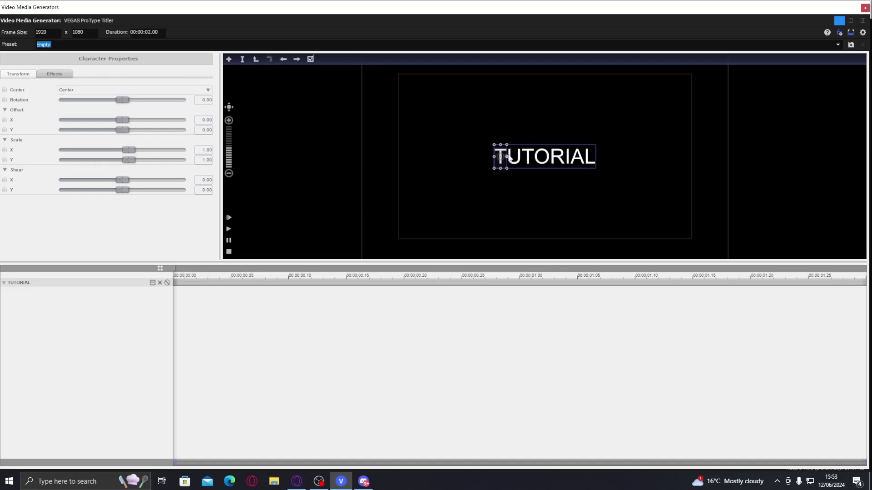
click(296, 61)
click(296, 59)
click(296, 59)
click(296, 59)
click(283, 60)
click(284, 59)
click(284, 59)
click(284, 59)
key(Right)
key(Right)
key(Right)
key(Left)
key(Left)
key(Left)
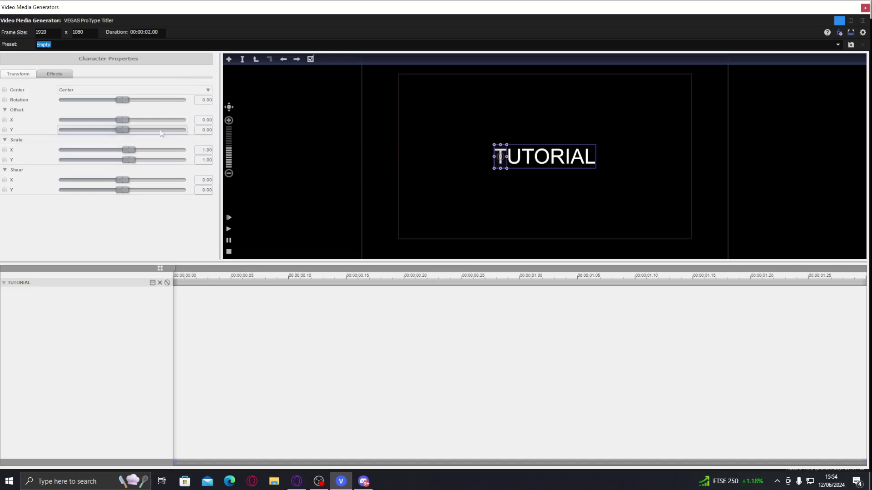
Enable automation for the first T's X and Y scale and set both to 0 at the start of the timeline
click(4, 150)
click(5, 160)
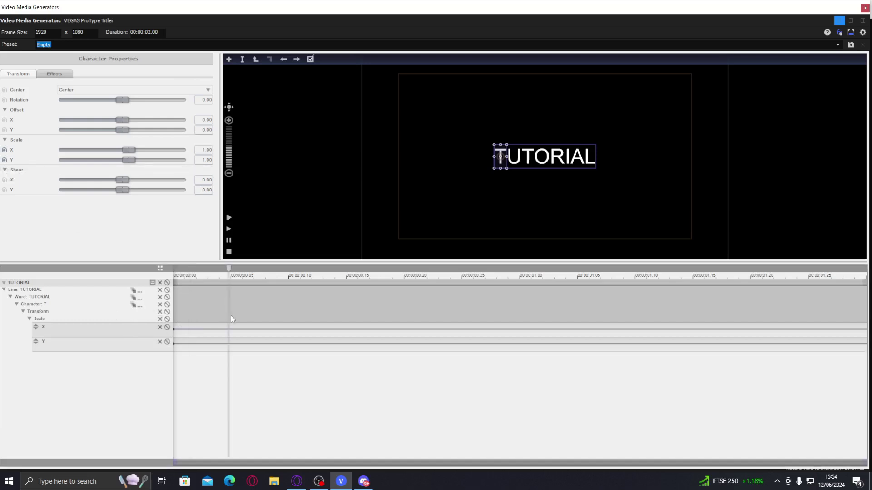
click(250, 315)
drag(228, 314, 173, 334)
click(203, 151)
text(0)
key(Return)
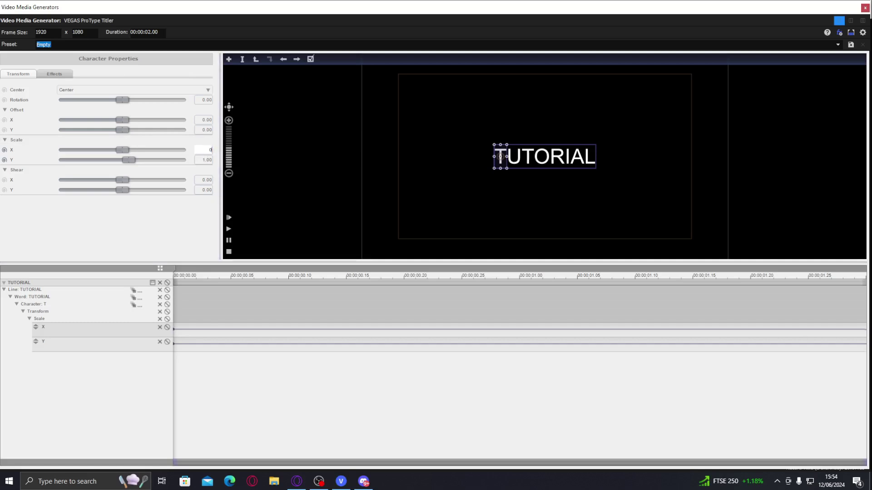
text(0)
key(Return)
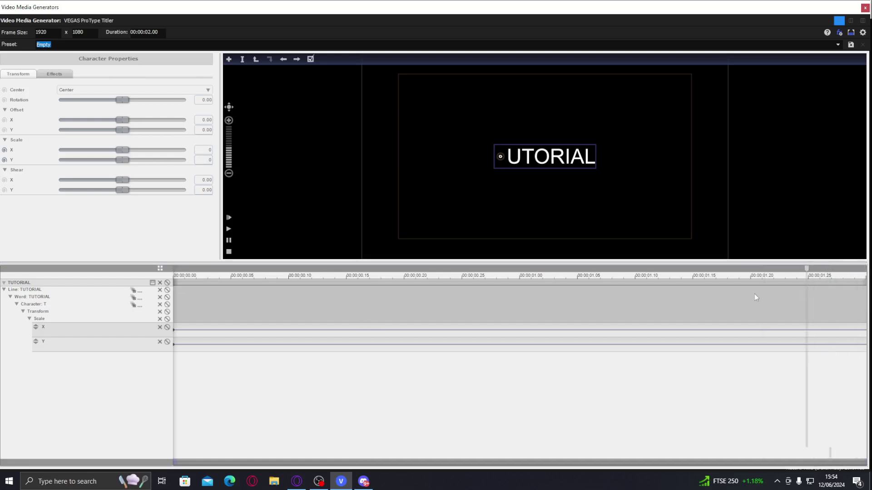
Move the titler window aside to view the title event on the project timeline, and bring the window back
drag(145, 7, 225, 309)
click(230, 303)
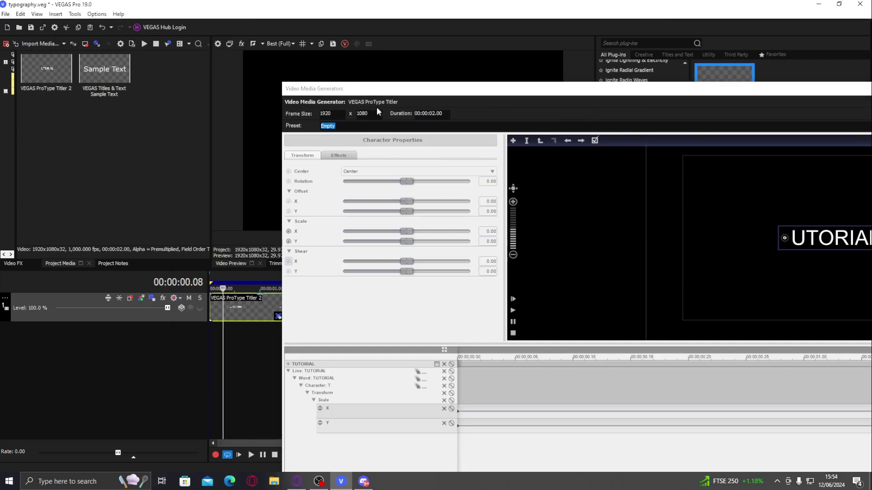
drag(415, 89, 129, 15)
Set the first T's X and Y scale to 1.00 at the end of the titler timeline
drag(778, 294, 865, 300)
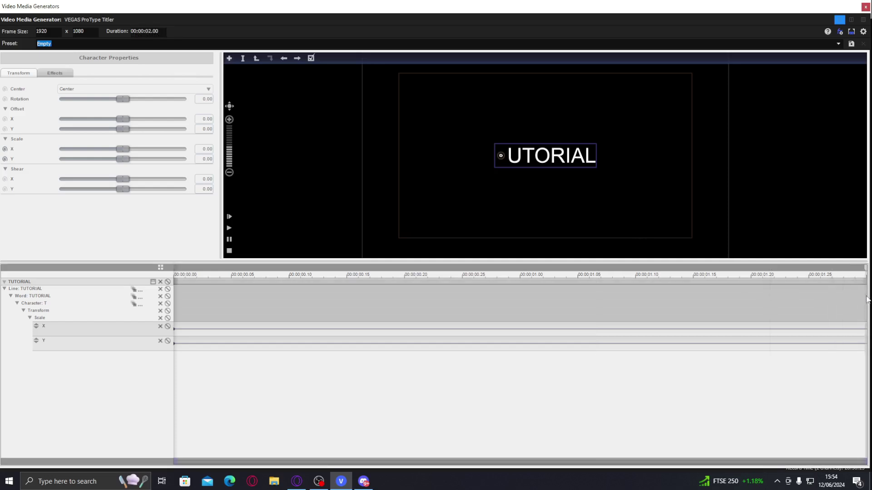
drag(123, 150, 129, 150)
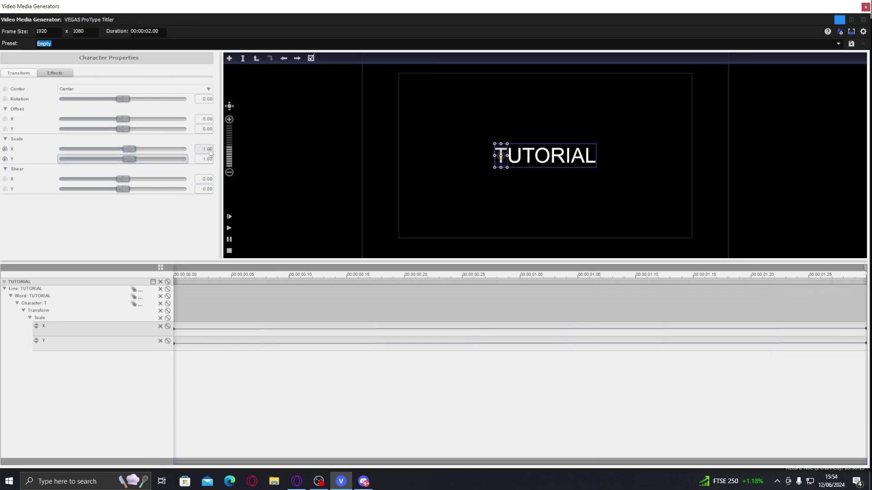
Scrub the titler timeline to preview the T's scale animation and place the cursor at 00:00:00.10
drag(393, 313, 817, 296)
click(464, 310)
drag(268, 315, 290, 310)
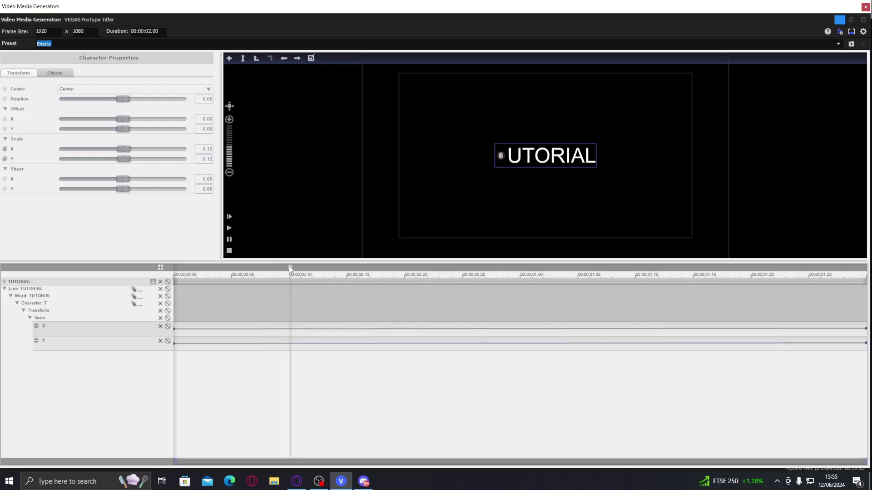
drag(290, 270, 289, 271)
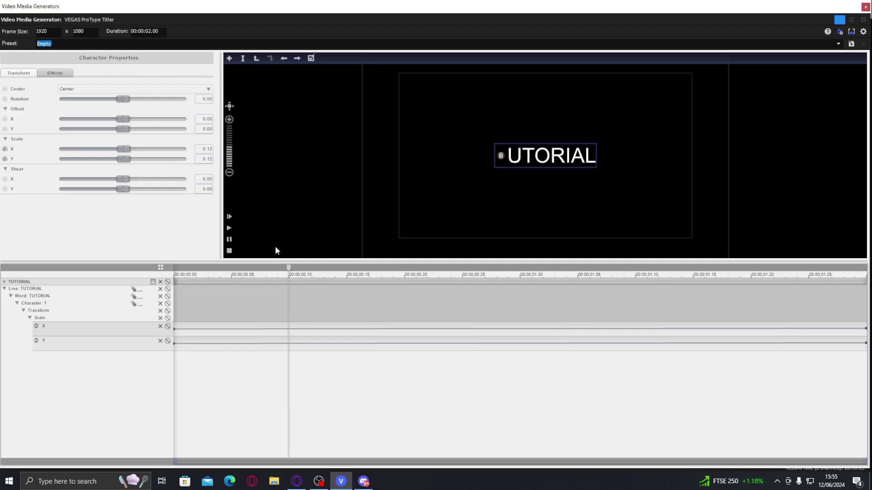
Set the first T's X and Y scale to 0.7 at 00:00:00.10 on the titler timeline
click(210, 148)
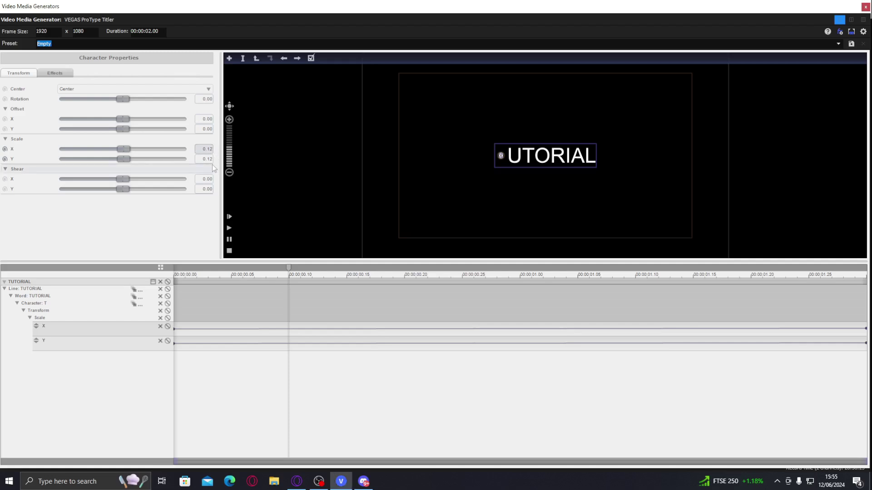
click(210, 149)
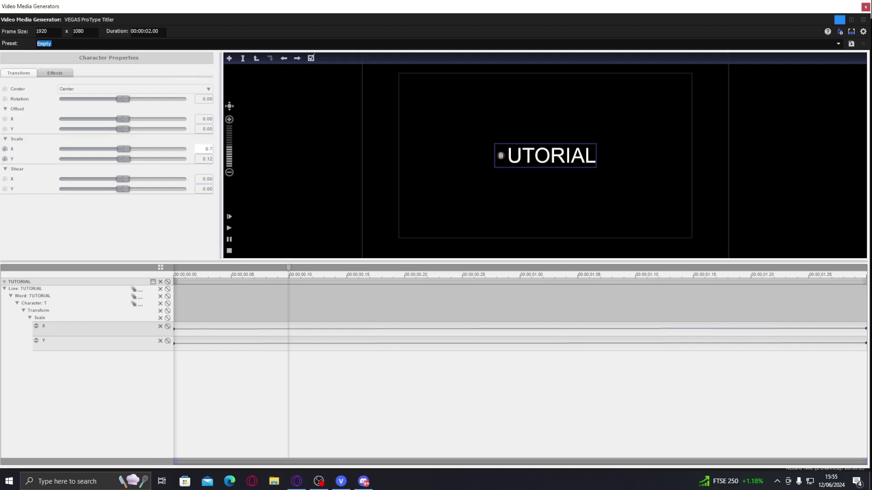
click(210, 159)
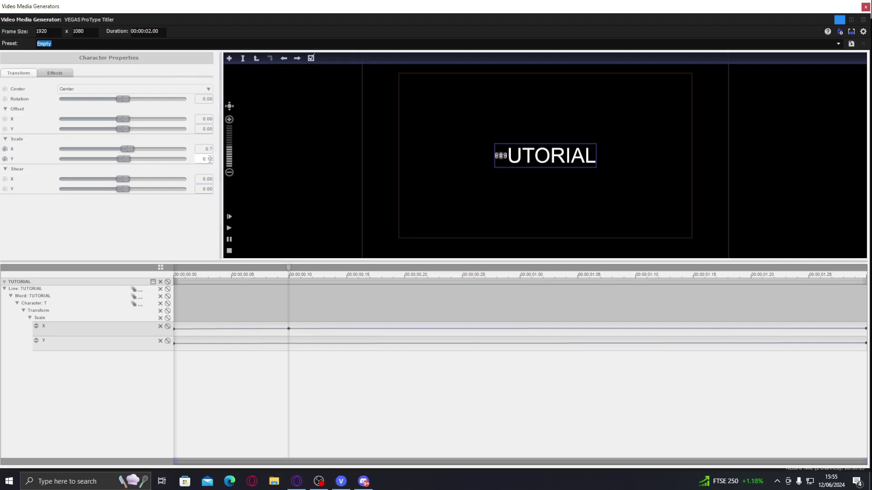
text(7)
key(Return)
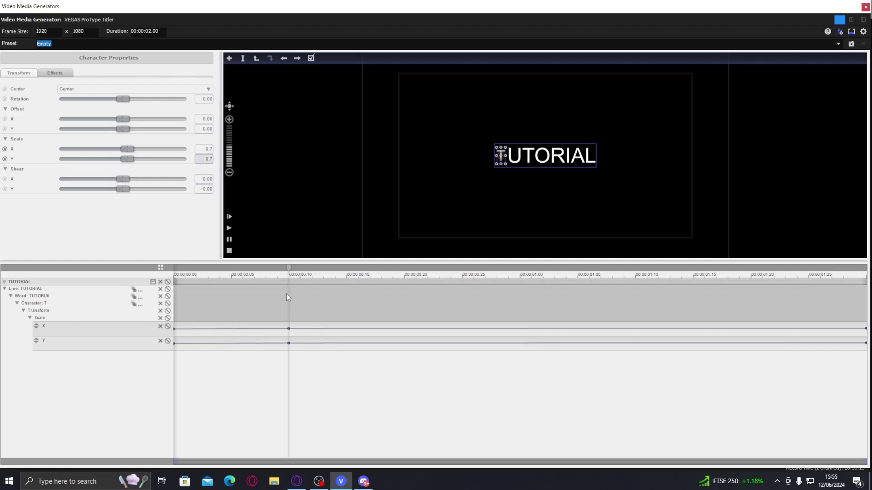
Scrub the titler timeline to preview the T's growth with the 0.7 scale keyframes
drag(278, 297, 750, 296)
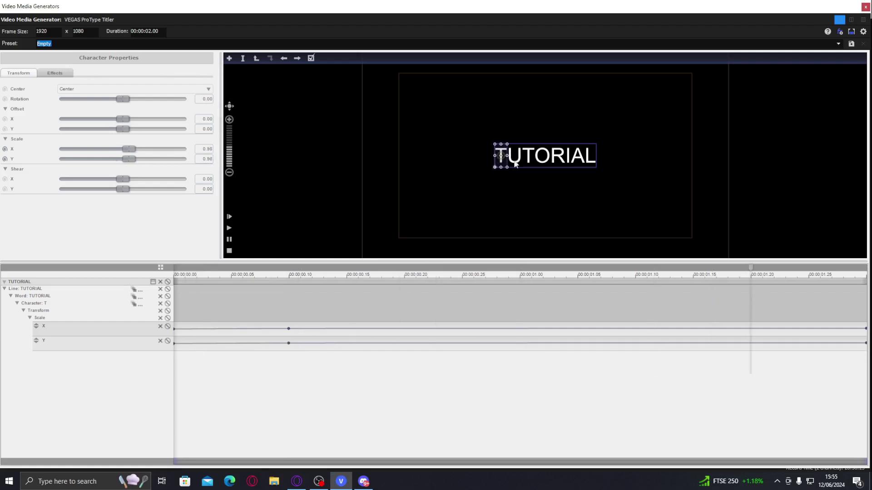
click(564, 305)
drag(571, 311, 297, 321)
Set the T's X scale keyframe at 00:00:00.10 to Manual interpolation and enlarge the X curve lane
right_click(289, 329)
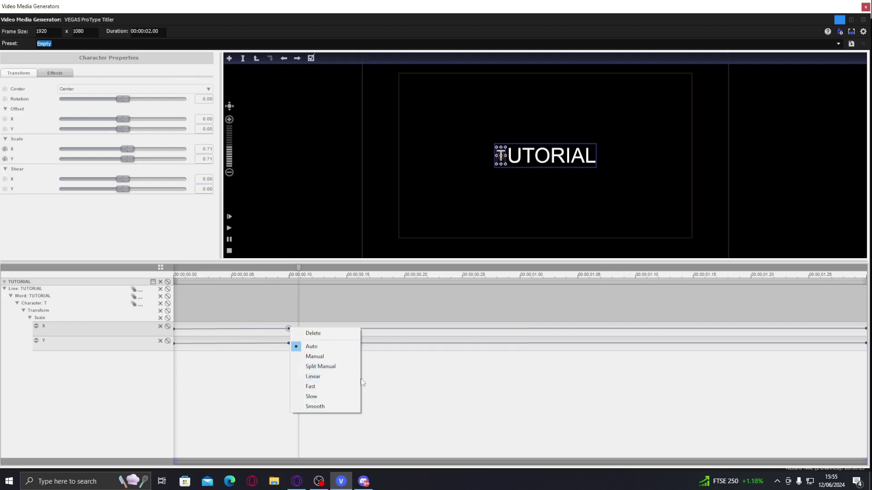
click(321, 356)
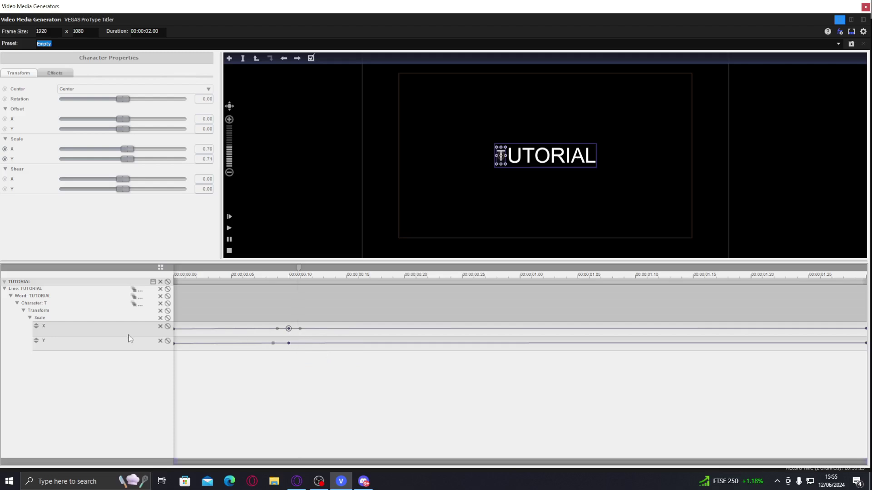
mouse_move(144, 338)
mouse_down()
mouse_move(144, 433)
mouse_move(134, 346)
mouse_up()
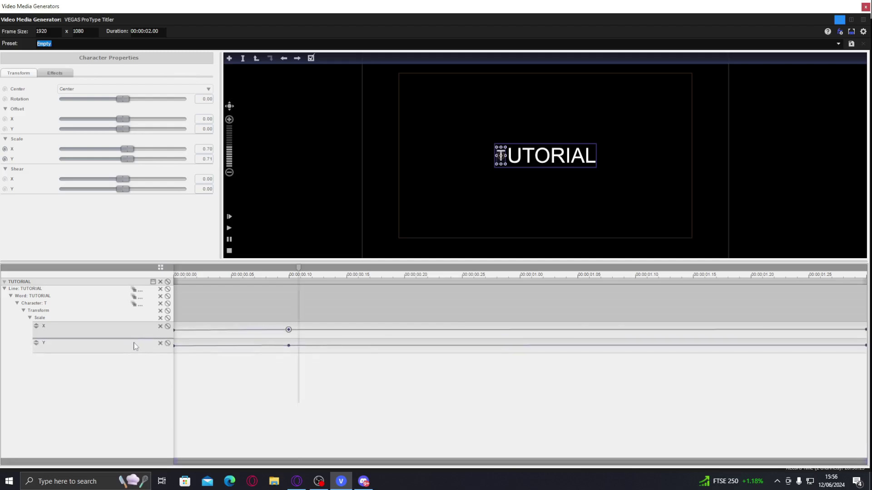
drag(135, 348, 141, 435)
click(289, 373)
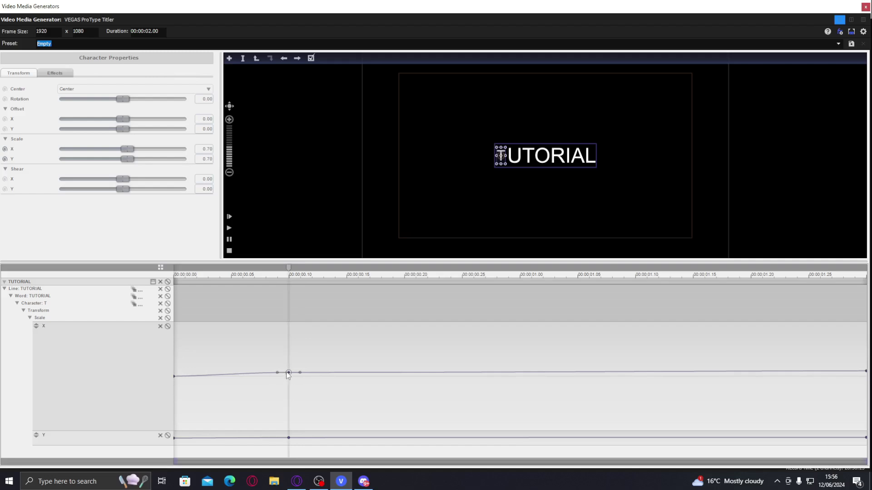
Set the T's X scale keyframe at 00:00:00.10 to Smooth interpolation and shrink the X curve lane
right_click(287, 437)
click(323, 429)
right_click(289, 373)
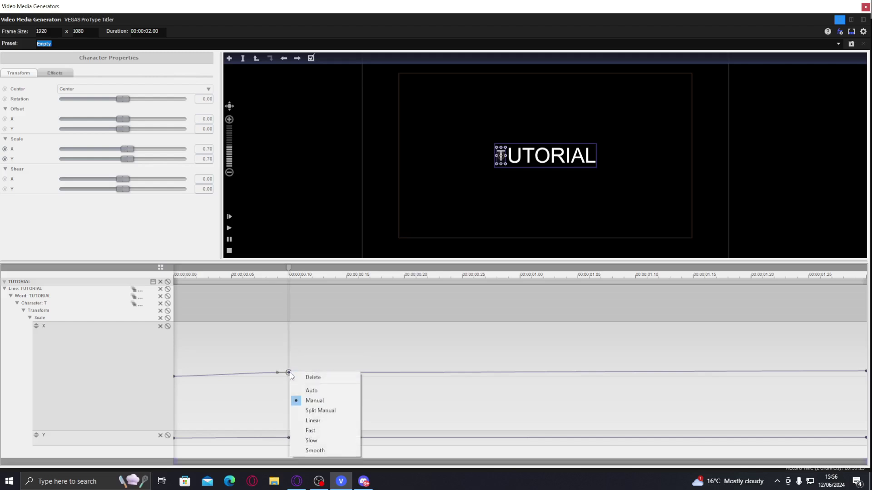
click(311, 449)
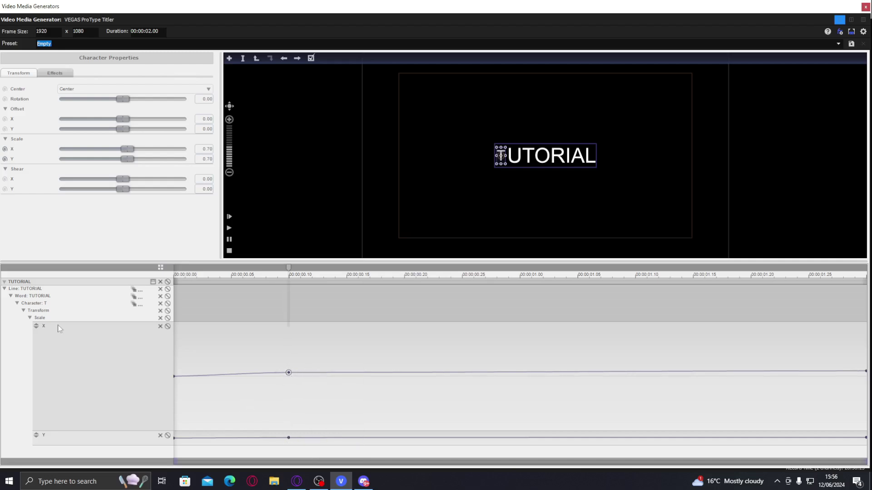
click(30, 318)
click(30, 318)
drag(76, 430, 101, 355)
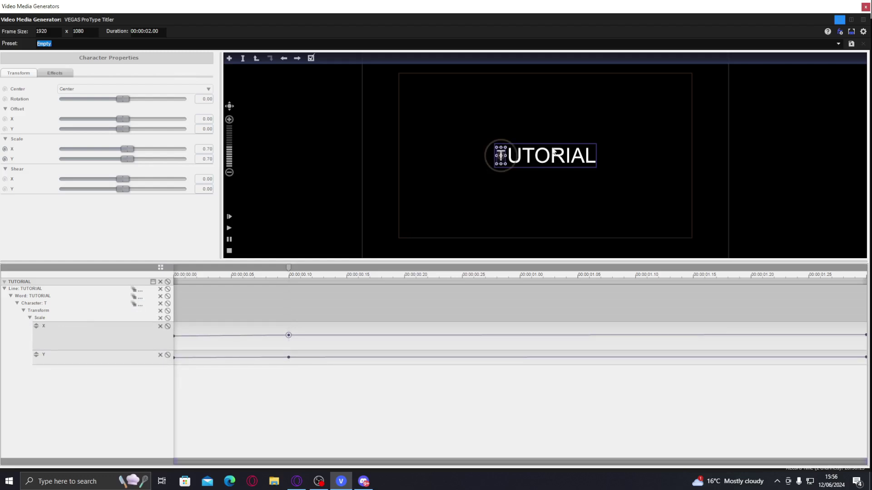
Enable Cascade for the character T's animation and scrub the titler timeline to preview its effect on all letters
click(237, 316)
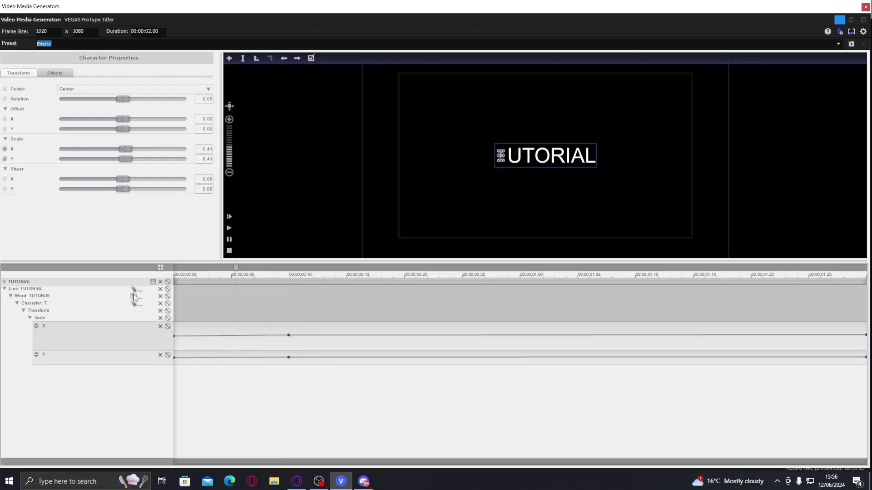
click(134, 304)
click(134, 304)
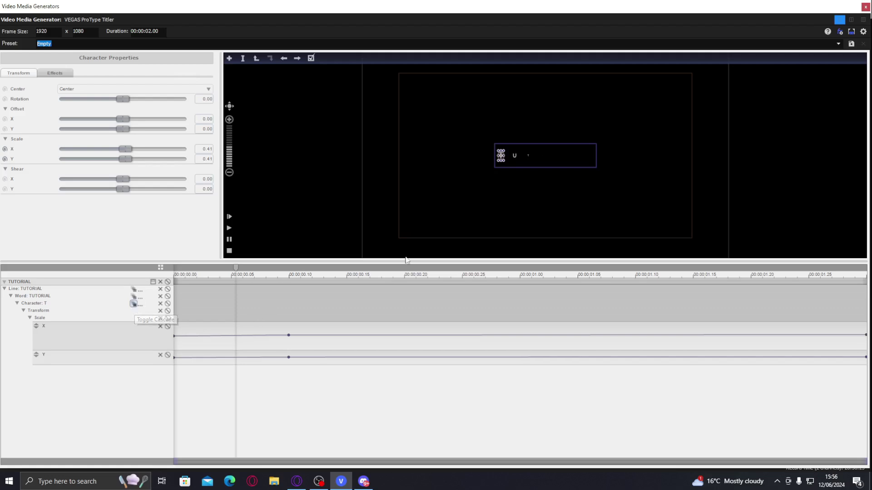
drag(186, 301, 408, 313)
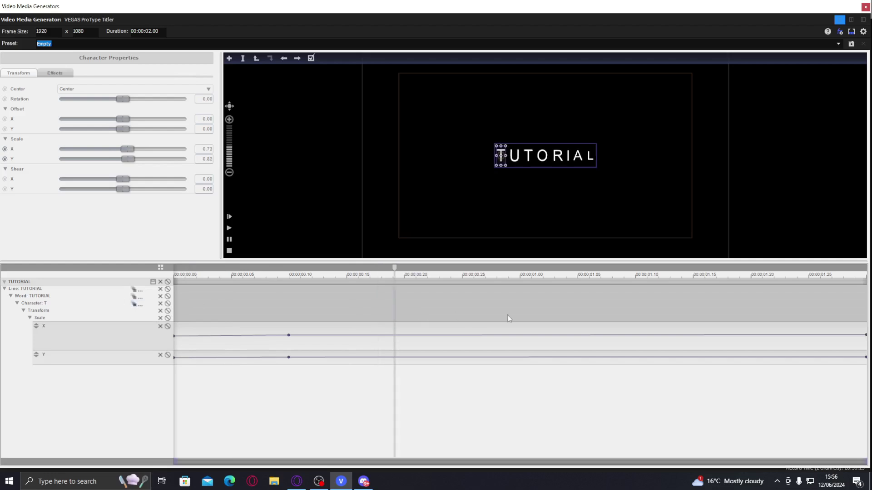
click(618, 310)
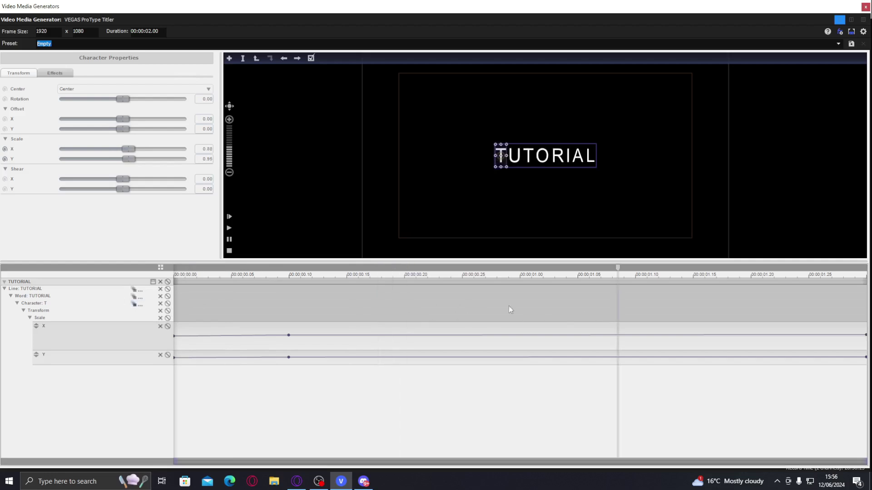
mouse_move(610, 280)
mouse_down()
mouse_move(544, 271)
mouse_move(218, 296)
mouse_move(623, 290)
mouse_up()
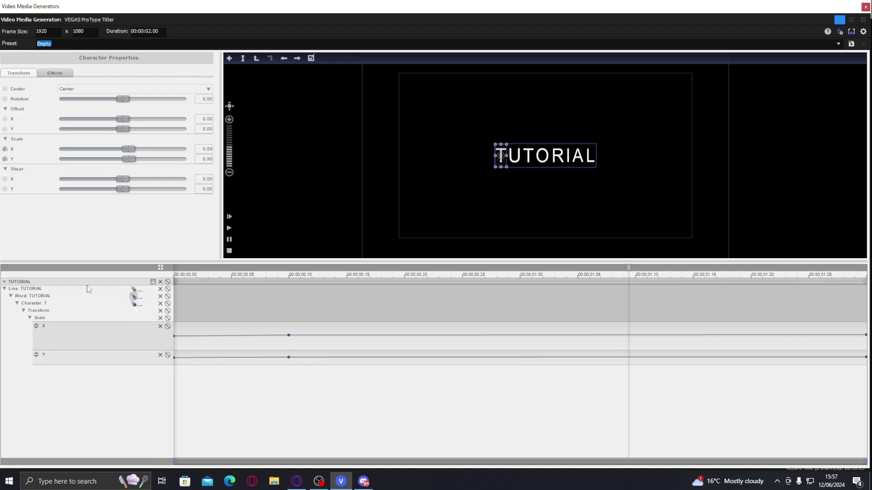
Raise the character cascade's duration to about 54.68 and scrub the titler timeline to check the staggered letter growth
click(140, 304)
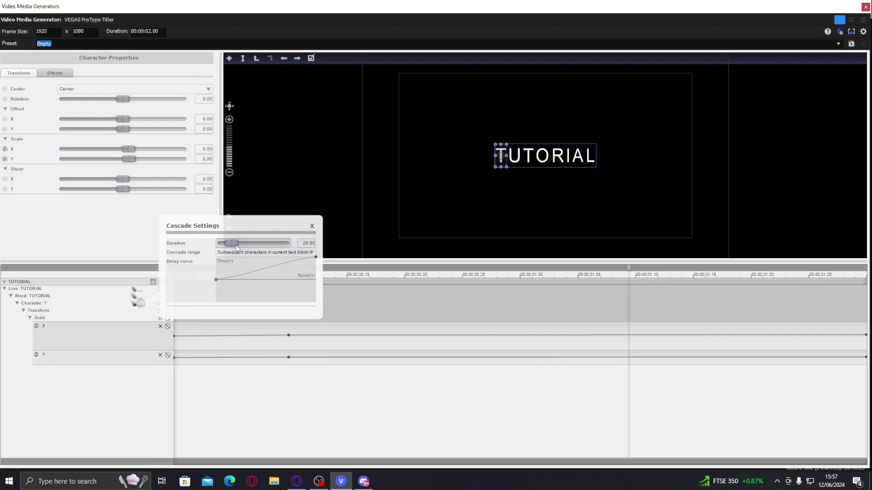
drag(248, 244, 249, 244)
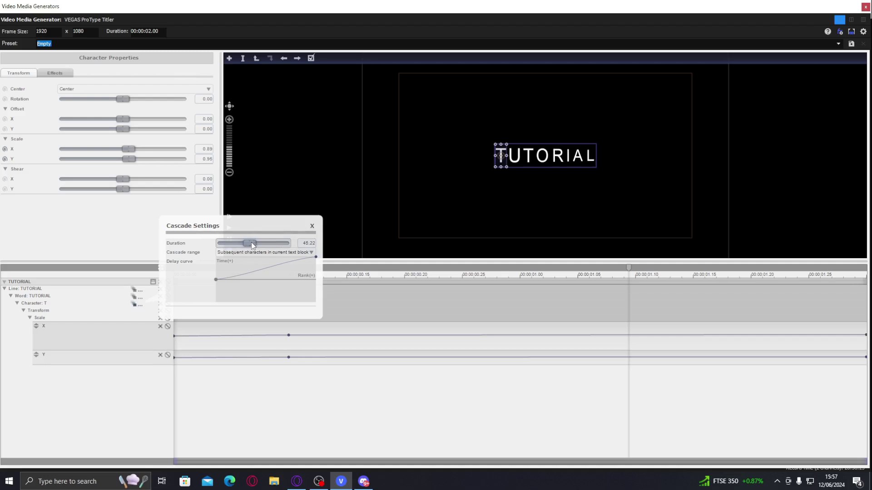
drag(267, 244, 251, 245)
drag(263, 247, 251, 249)
drag(661, 304, 815, 303)
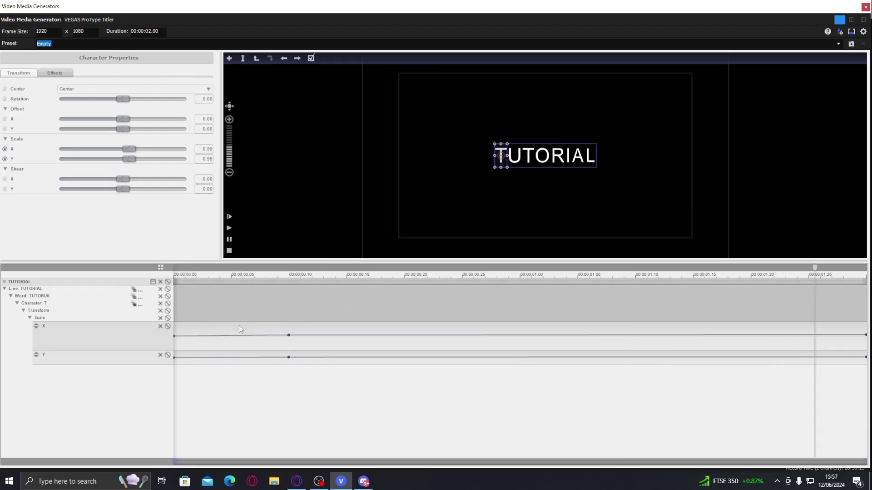
click(136, 305)
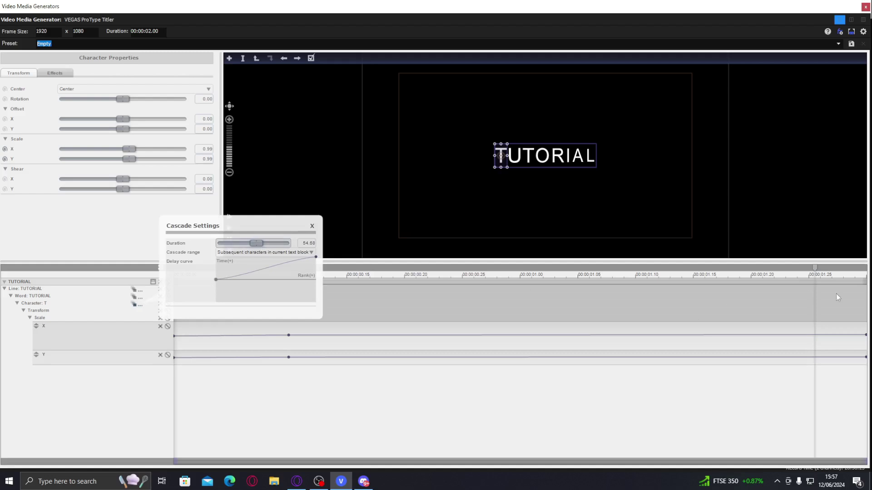
drag(832, 301, 845, 298)
drag(763, 305, 319, 311)
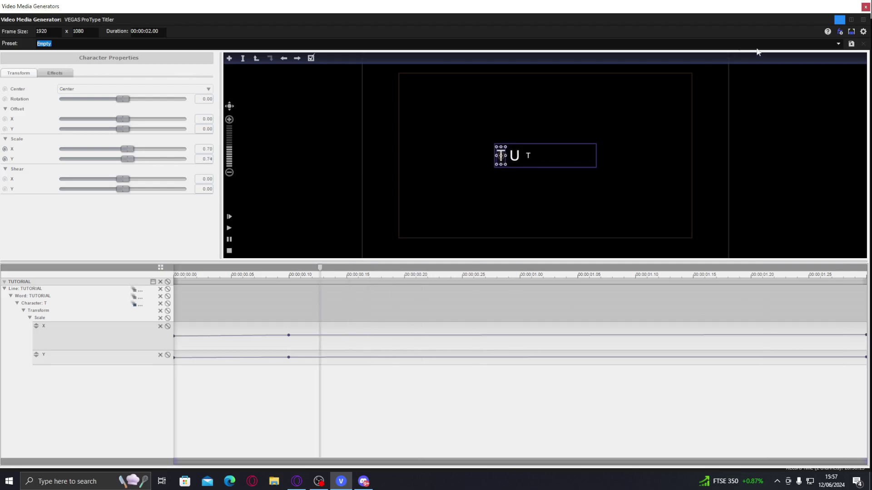
Close the titler and play the title event on the project timeline at Best (Quarter) preview quality
click(864, 7)
double_click(270, 303)
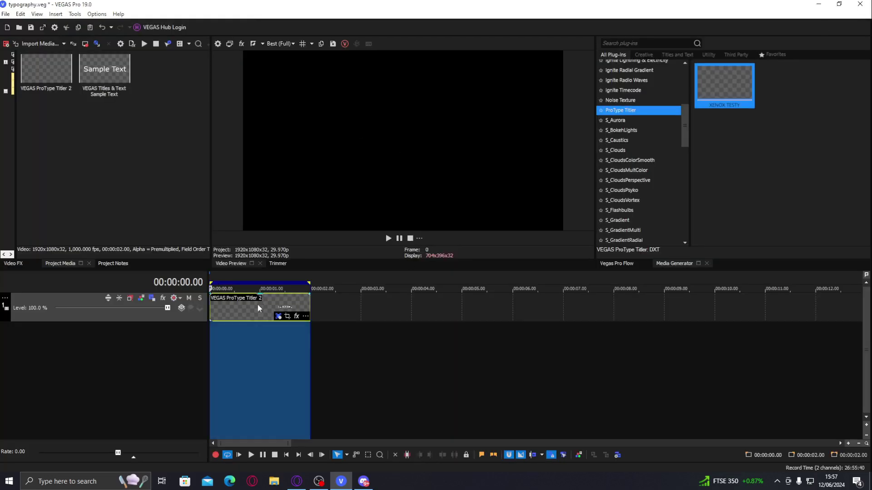
click(293, 44)
mouse_move(309, 86)
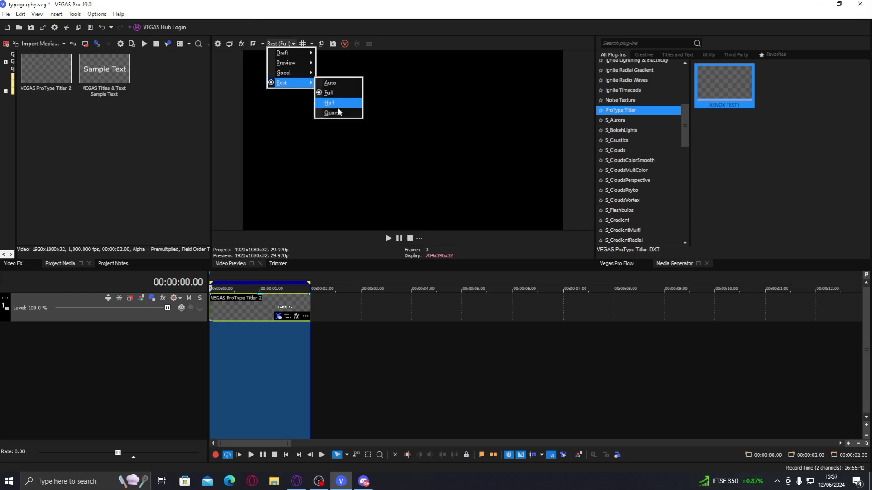
click(339, 112)
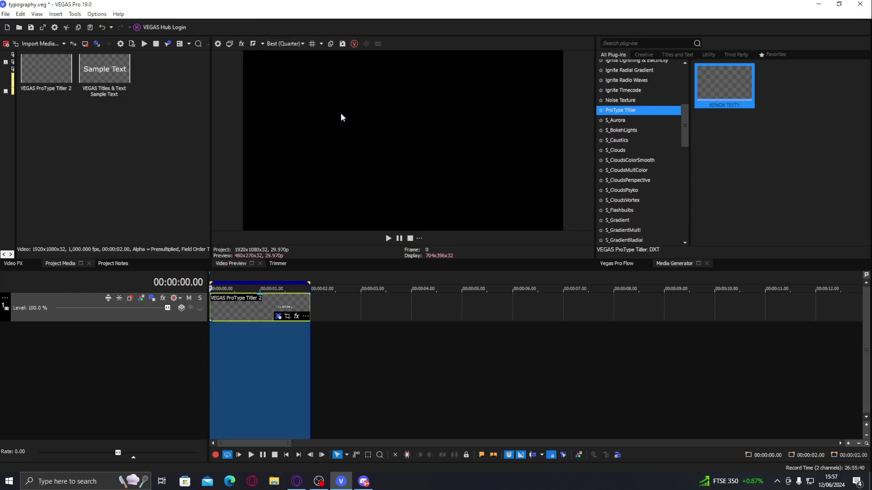
key(space)
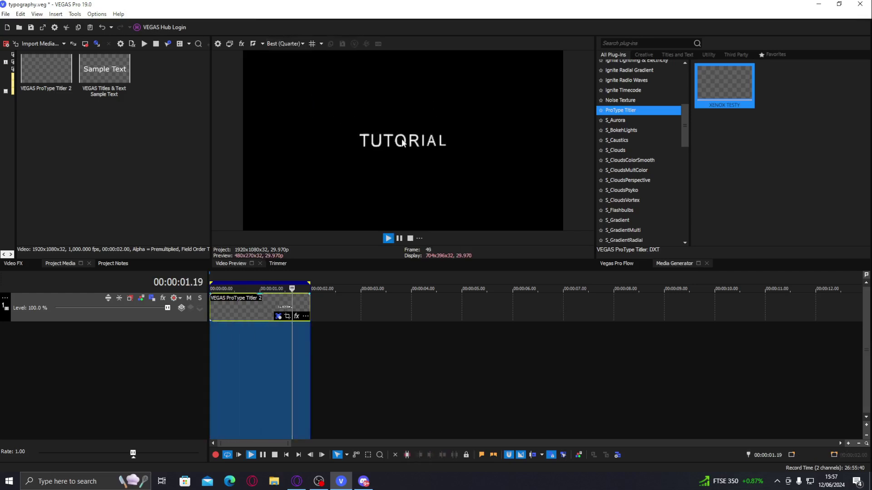
Set the preview quality to Best (Half) and enlarge the video preview area in width and height
click(285, 43)
mouse_move(305, 84)
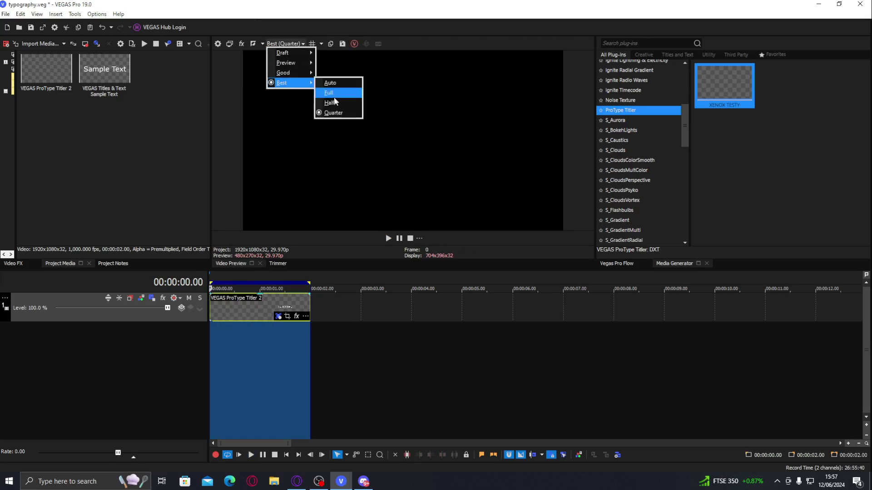
click(340, 102)
drag(594, 190, 654, 194)
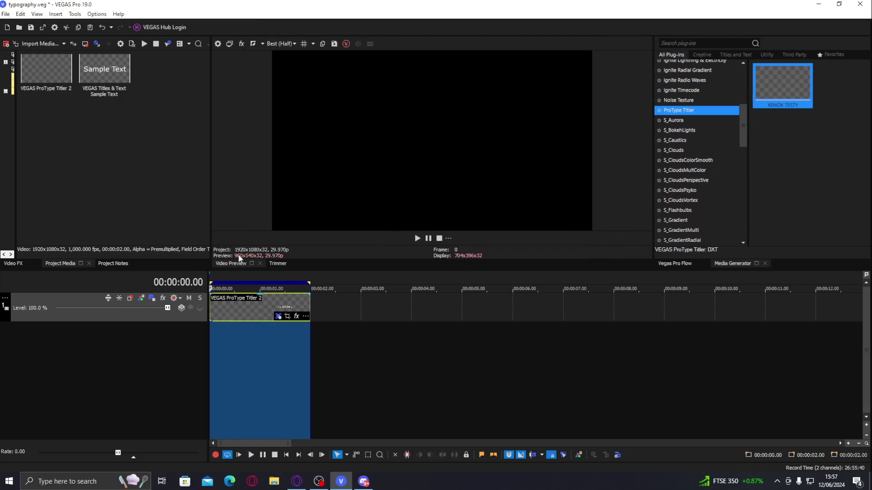
drag(247, 270, 246, 296)
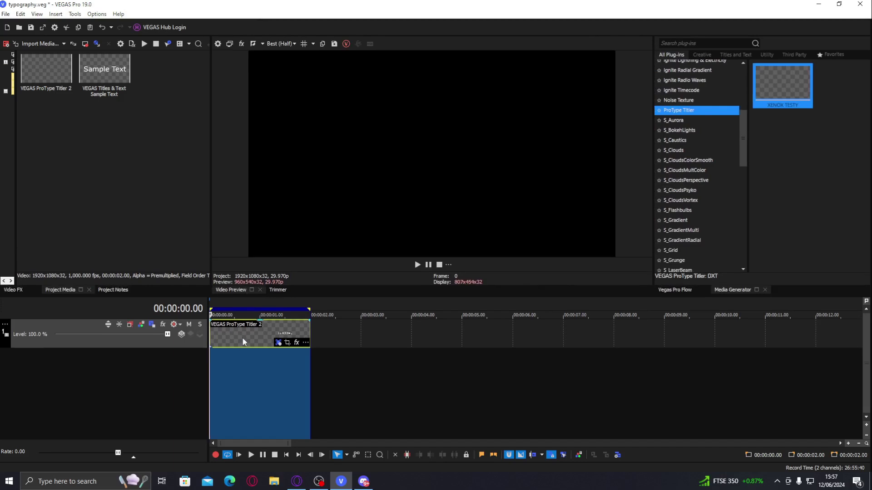
Play the title event and scrub through its ending on the project timeline, placing the cursor at 00:00:01.23
key(space)
click(282, 344)
drag(221, 329, 287, 326)
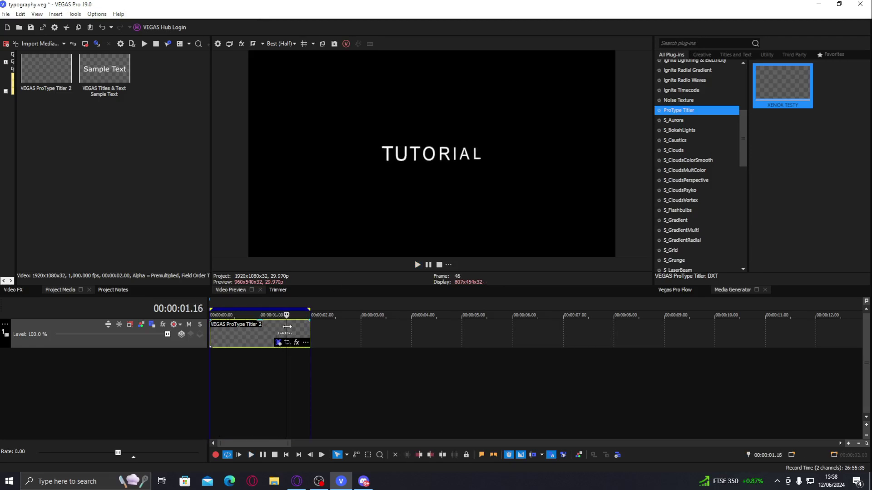
mouse_move(287, 327)
mouse_down()
mouse_move(210, 327)
mouse_move(298, 328)
mouse_up()
Reopen the title's generator settings and add X and Y scale keyframes of 1.00 for the T just past 00:00:01.15
click(278, 342)
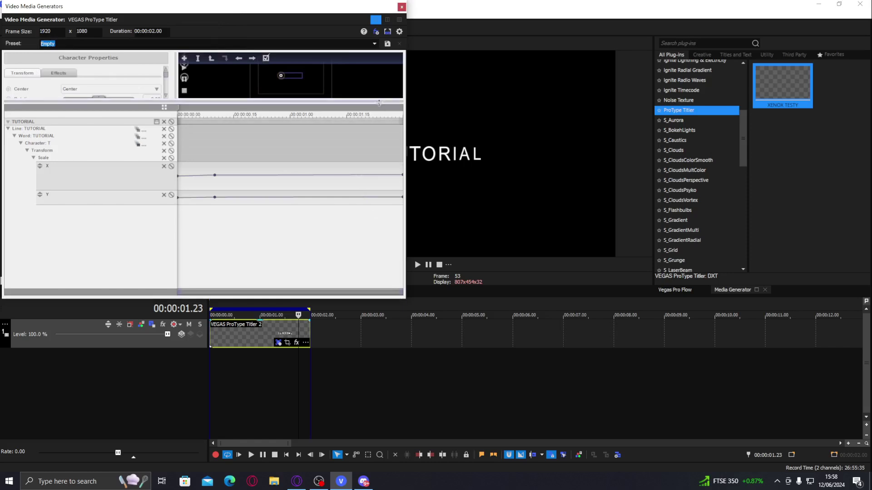
drag(380, 102, 406, 173)
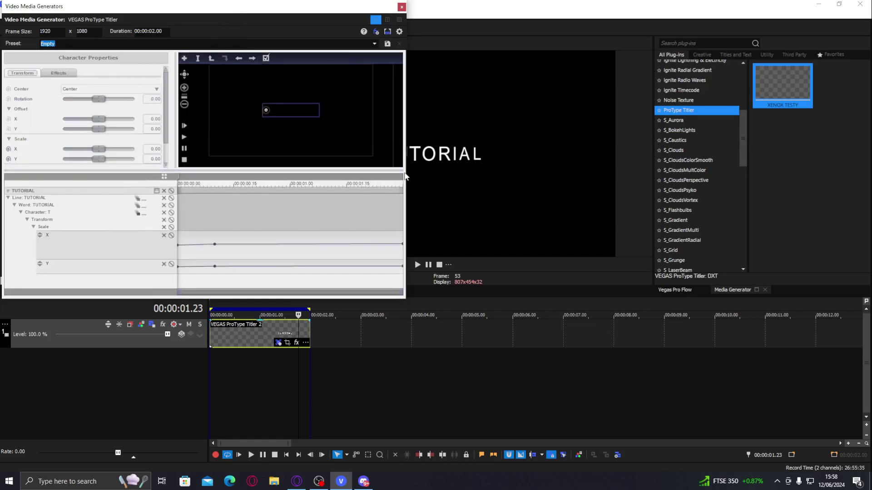
click(394, 239)
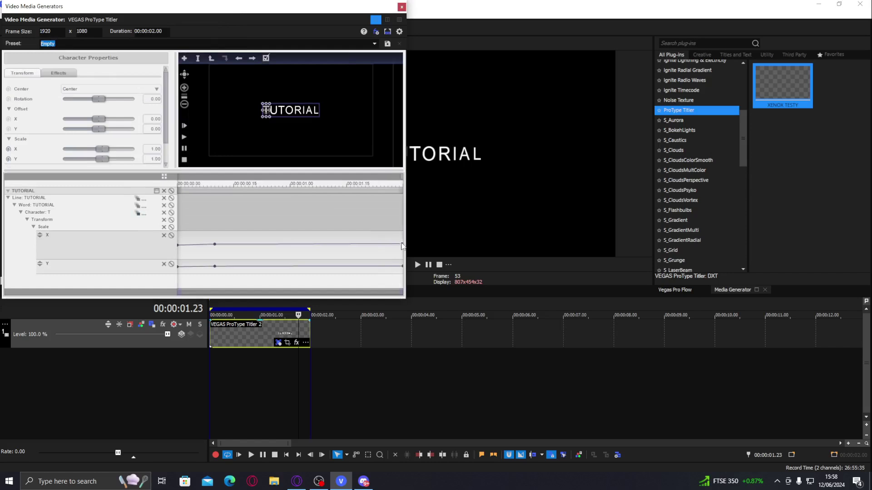
drag(358, 220, 355, 220)
drag(102, 154, 104, 154)
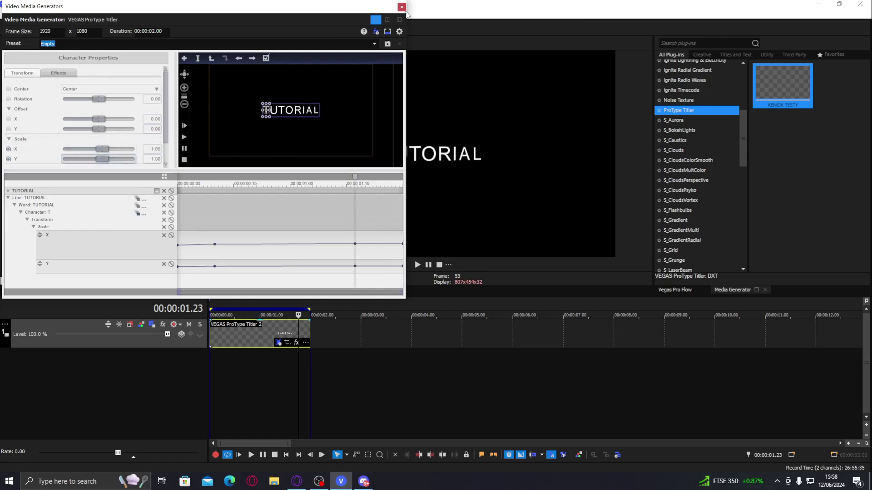
Close the titler and play the title event from its start to check the revised animation
click(402, 8)
double_click(254, 330)
key(space)
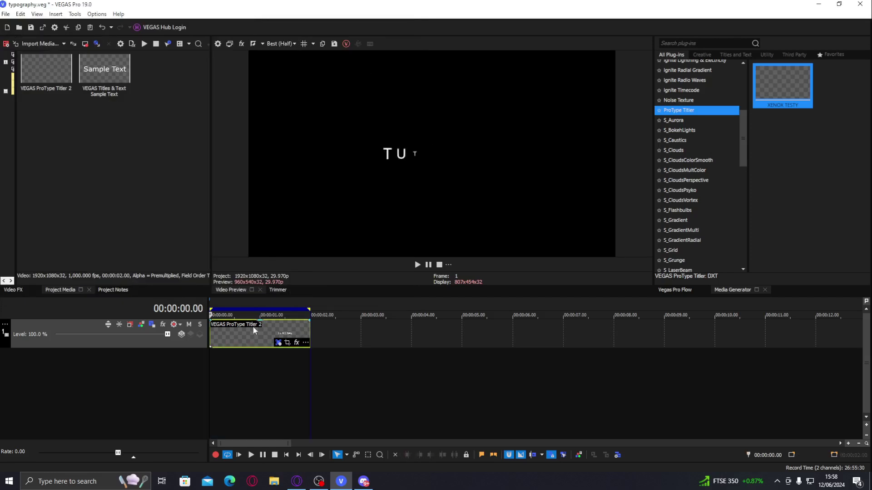
Play the title event and scrub through it on the project timeline, placing the cursor at 00:00:01.01
key(space)
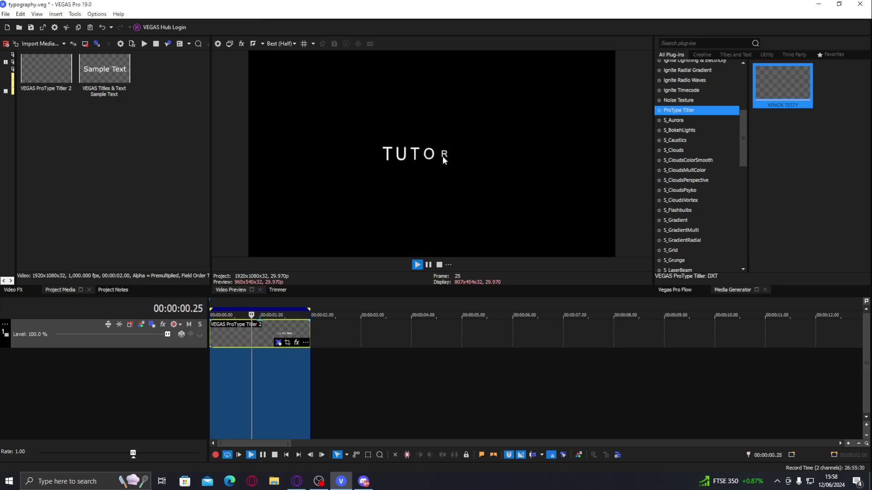
click(228, 333)
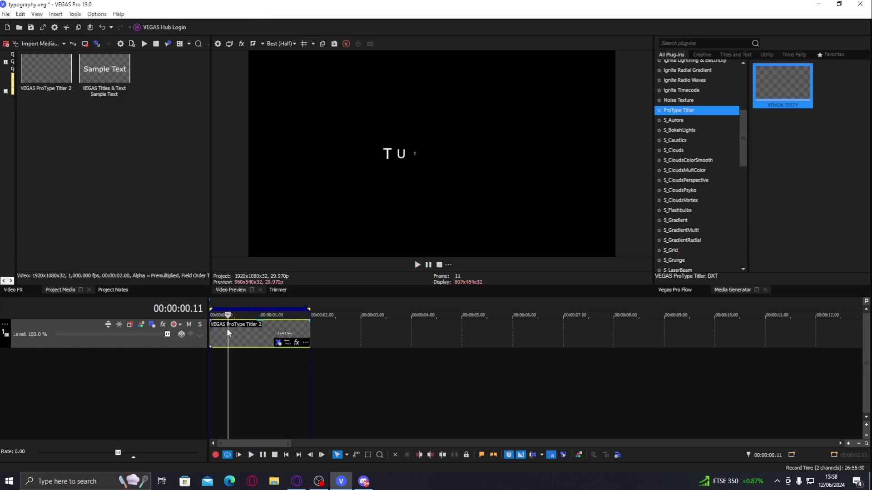
drag(228, 327, 261, 328)
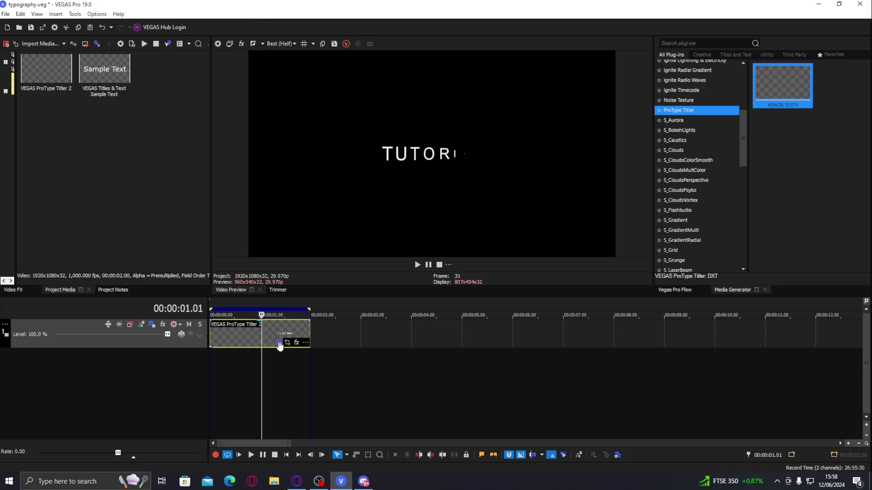
Reopen the title's generator settings in an enlarged window and place the titler's cursor at about 00:00:00.25
click(278, 343)
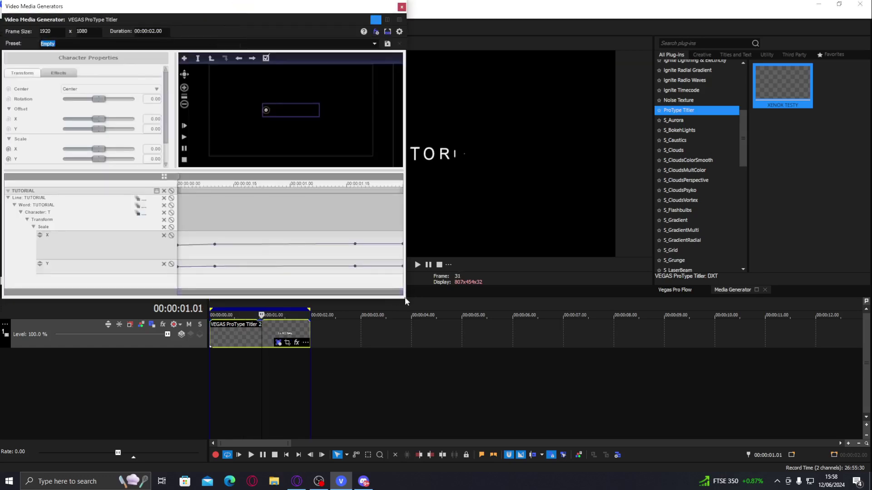
drag(404, 301, 746, 406)
drag(845, 436, 860, 463)
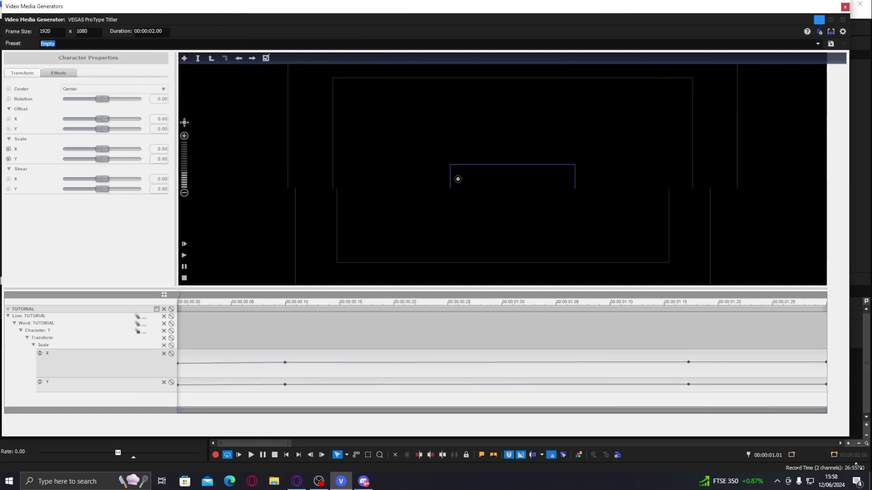
drag(494, 337, 473, 264)
click(217, 314)
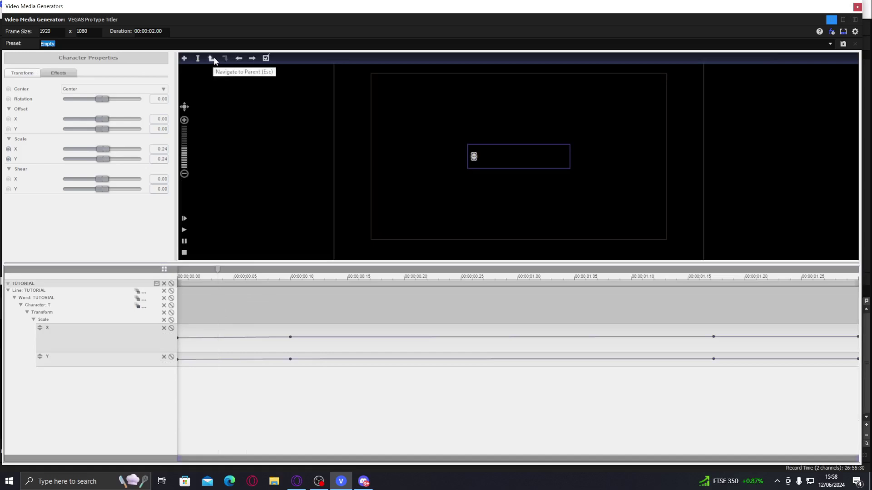
click(359, 314)
click(468, 312)
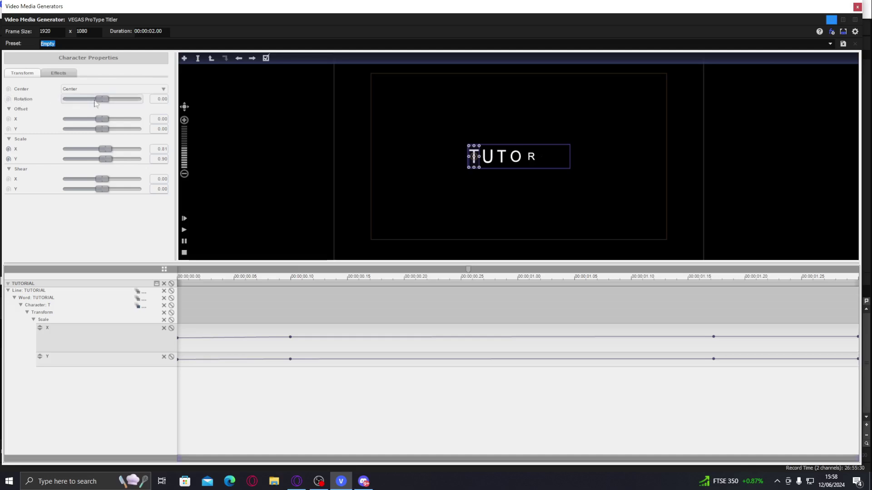
Rotate the T to 29.30 and turn on automation for its rotation
drag(108, 102, 108, 102)
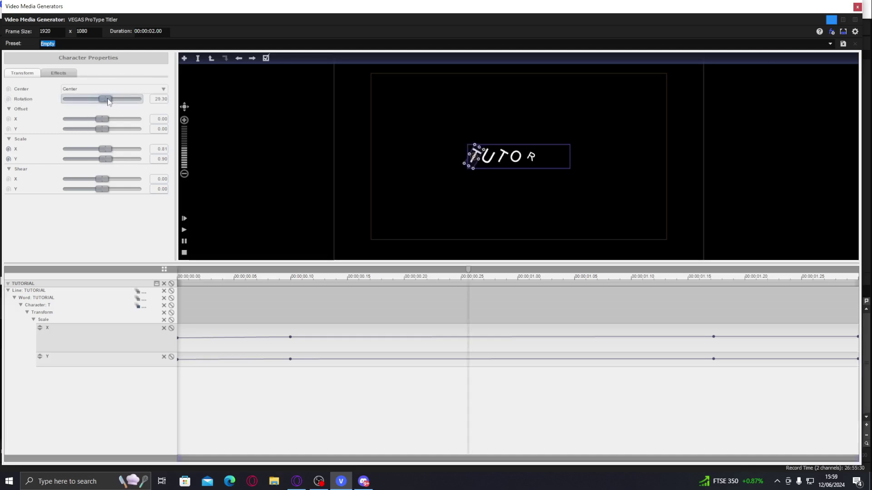
scroll(468, 156, up, 3)
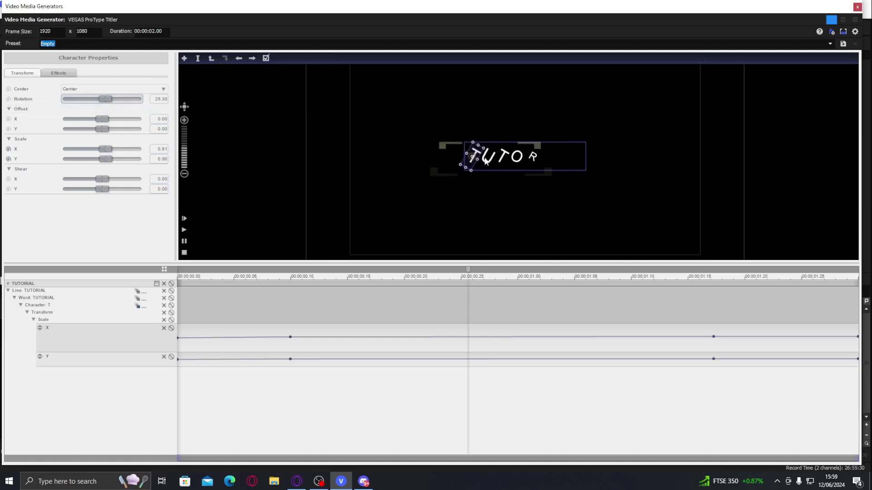
click(8, 100)
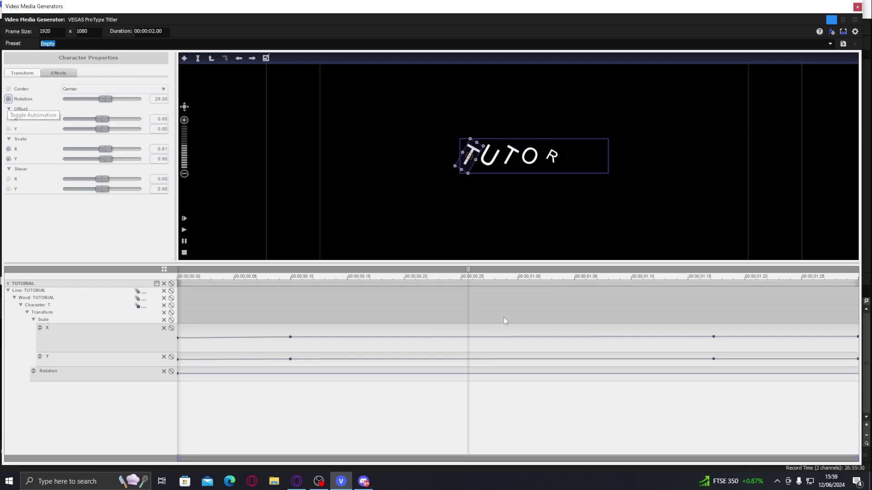
click(8, 99)
click(8, 100)
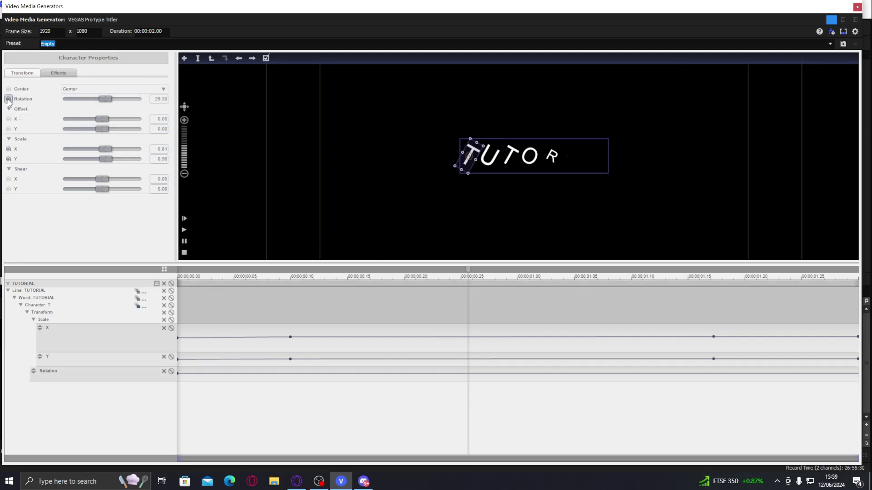
Add rotation keyframes for the T of 0.00 just past 00:00:01.15 and 12.00 at about 00:00:00.10
click(713, 329)
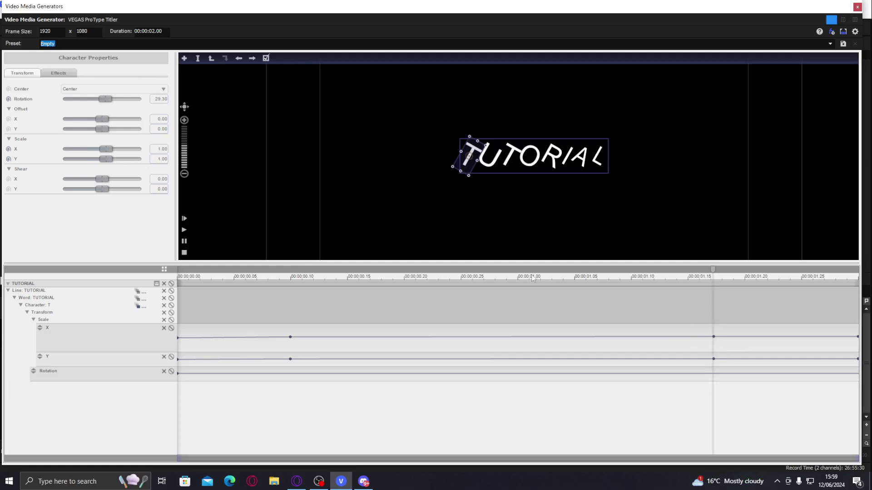
double_click(140, 99)
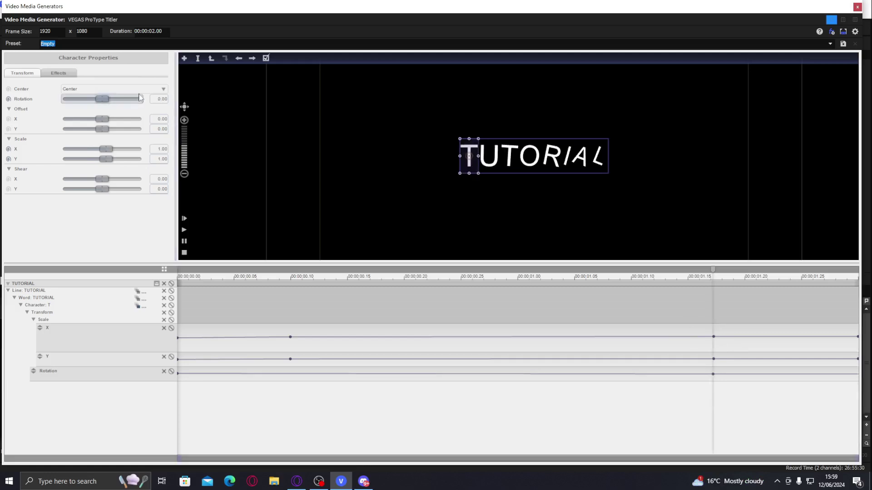
click(290, 328)
click(290, 278)
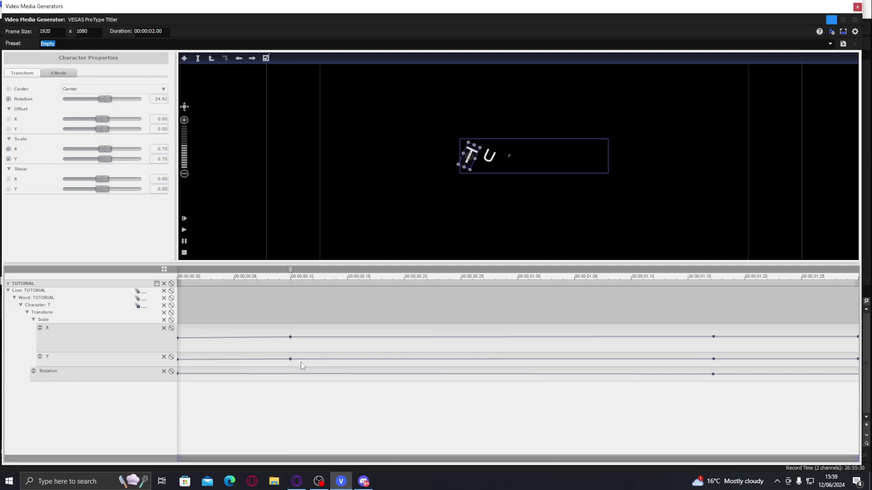
click(156, 101)
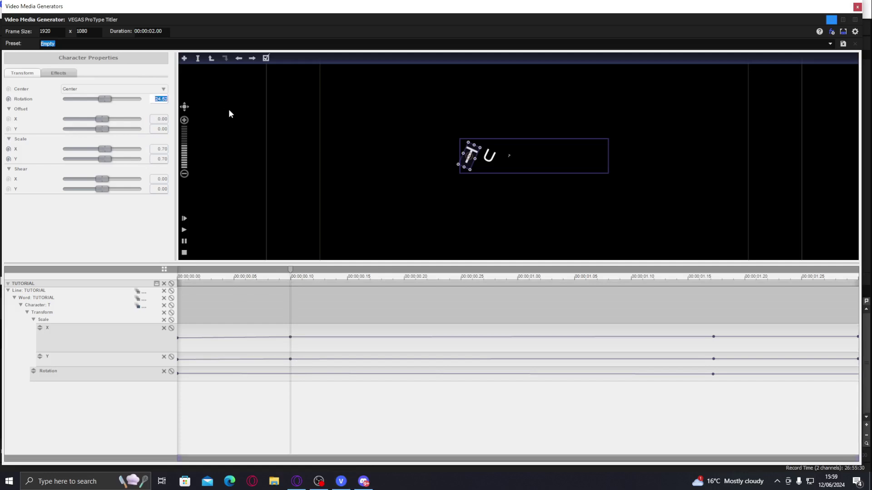
text(12)
key(Return)
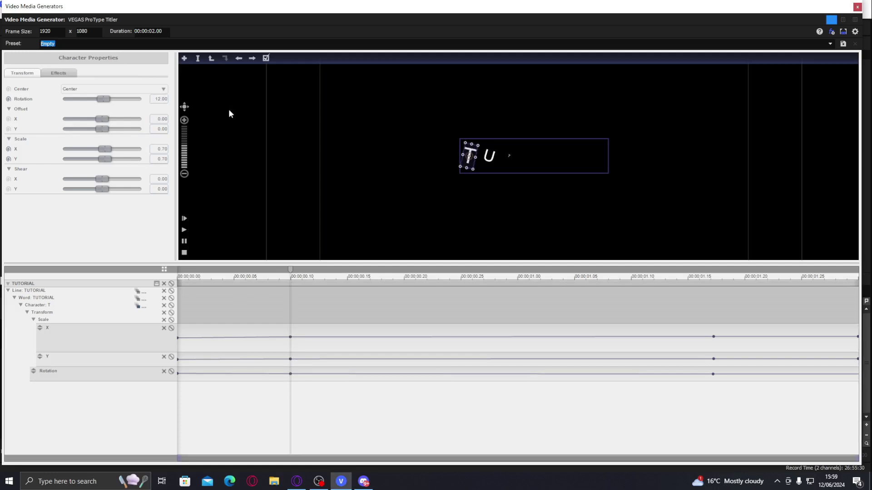
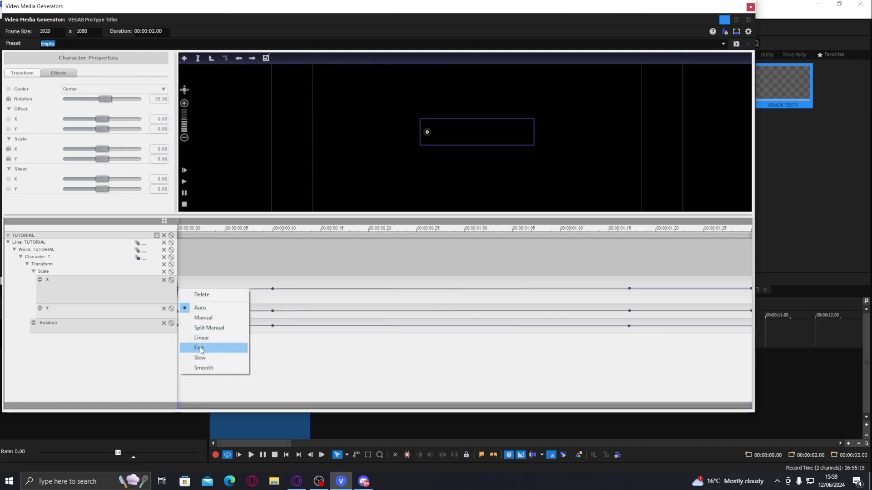
Set the interpolation of the T's first Y scale and rotation keyframes to Fast
right_click(177, 312)
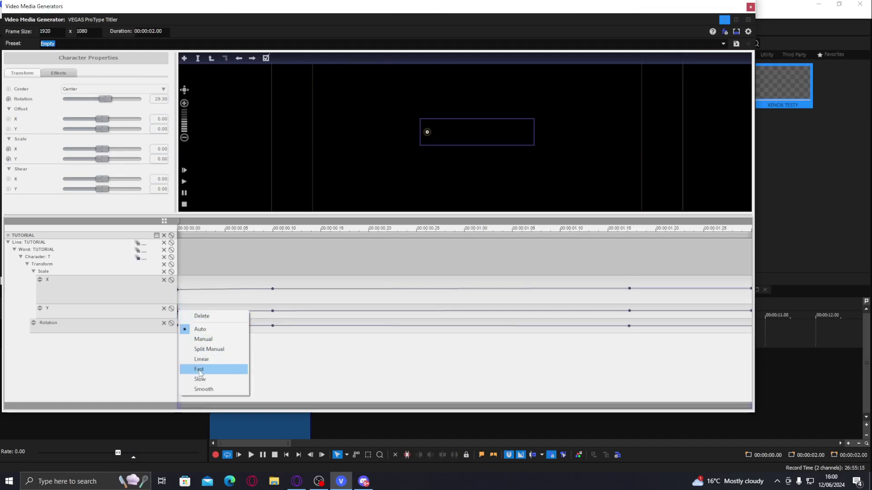
click(199, 368)
right_click(177, 325)
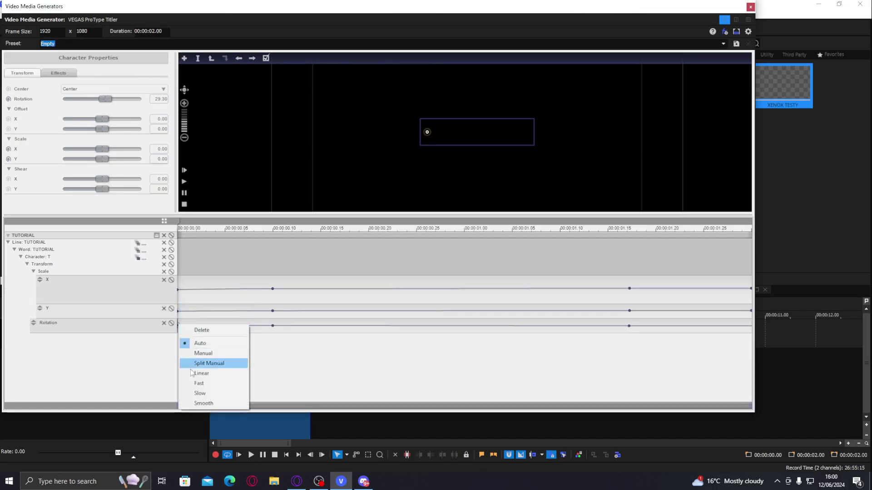
click(198, 383)
Close the titler and play the title event to check the rotation, placing the project cursor at 00:00:00.21
click(750, 7)
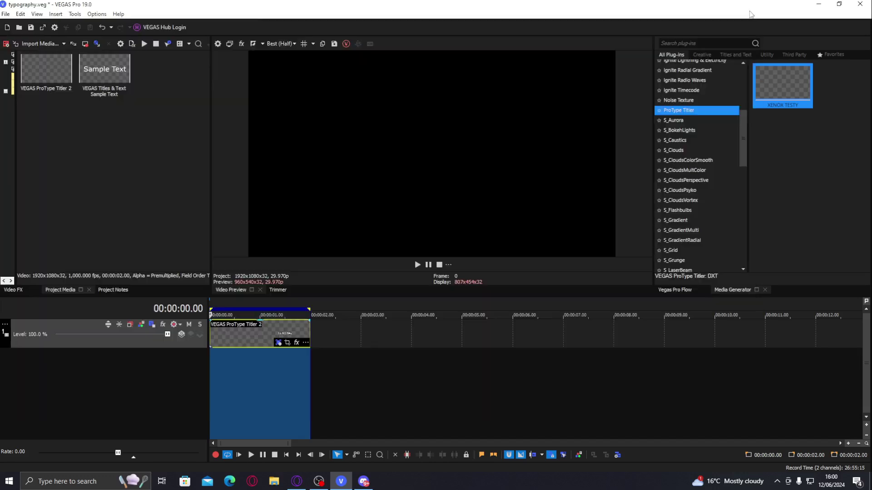
key(space)
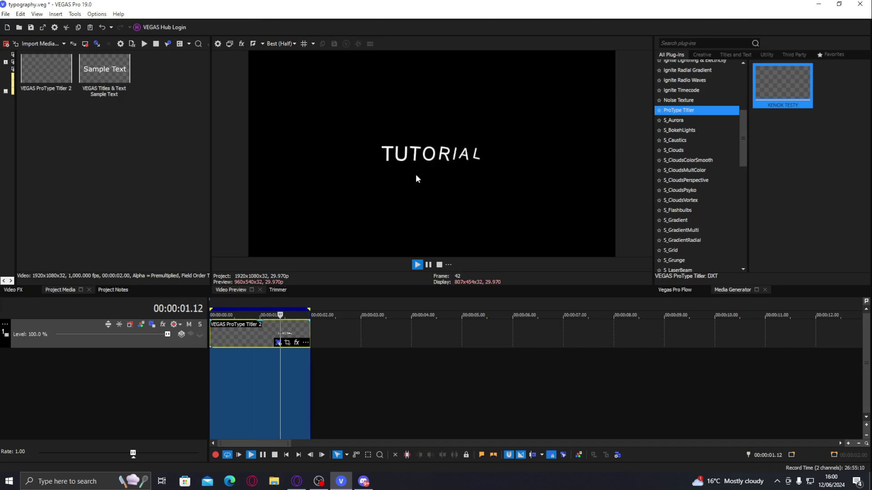
click(247, 330)
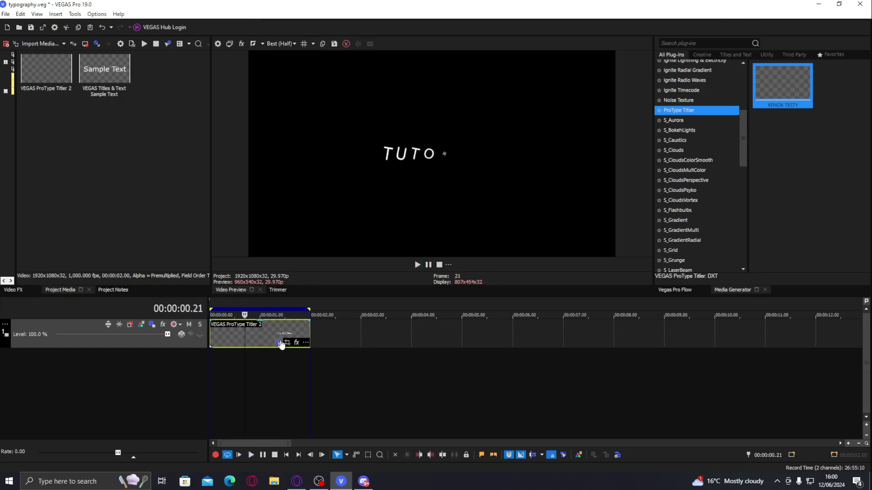
Reopen the title's generator settings in an enlarged window and place the titler's cursor just past 00:00:00.20
click(279, 342)
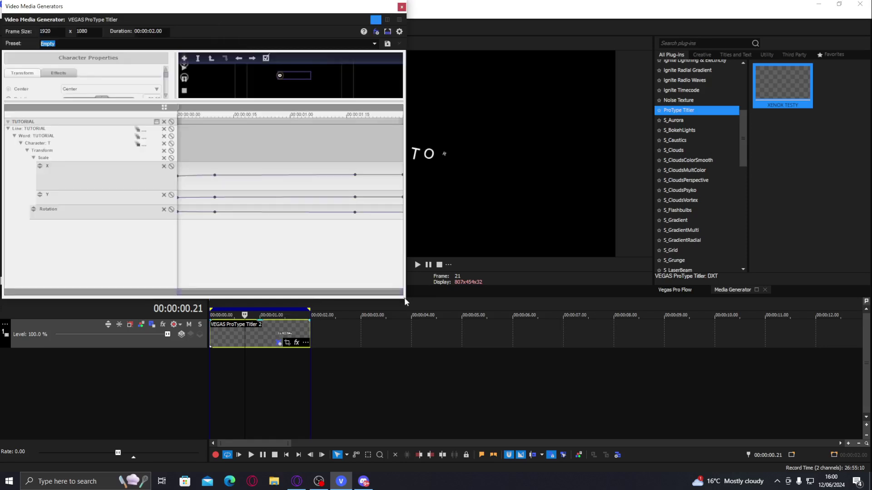
drag(404, 300, 808, 420)
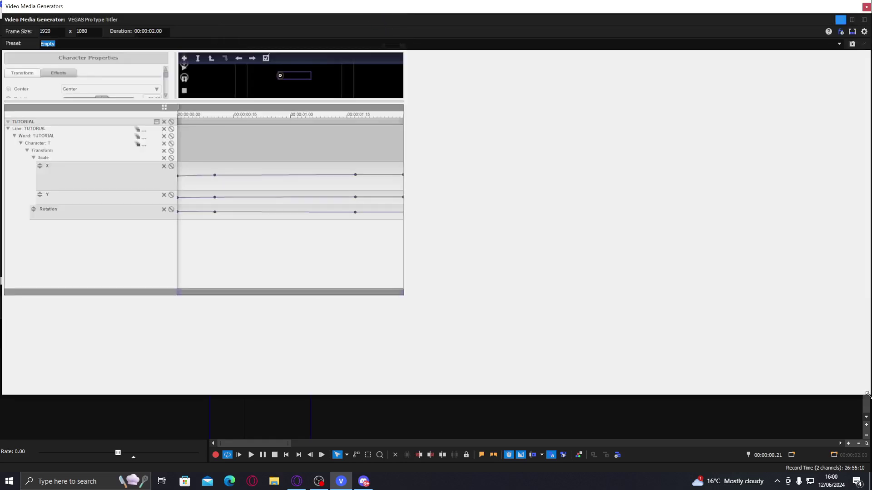
click(226, 302)
click(289, 298)
click(416, 291)
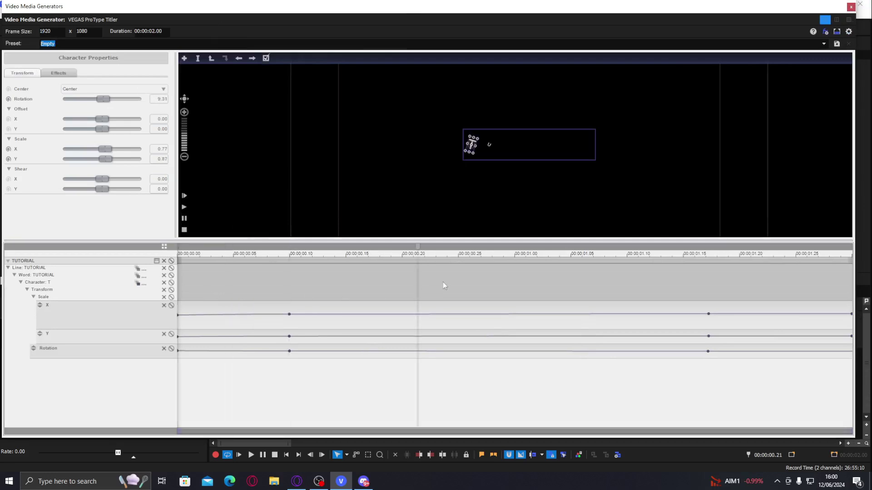
Move the T's center point to the letter's lower-left corner, giving it a custom center, and deselect the character
scroll(467, 174, up, 4)
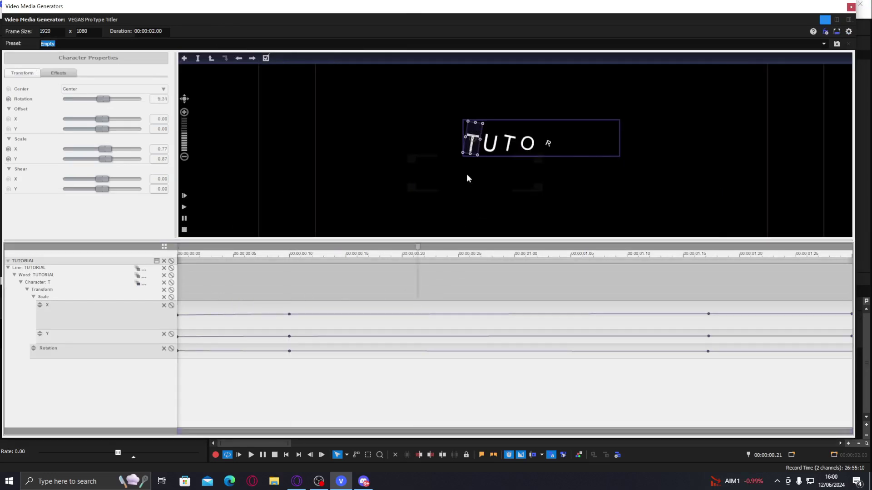
scroll(399, 164, up, 3)
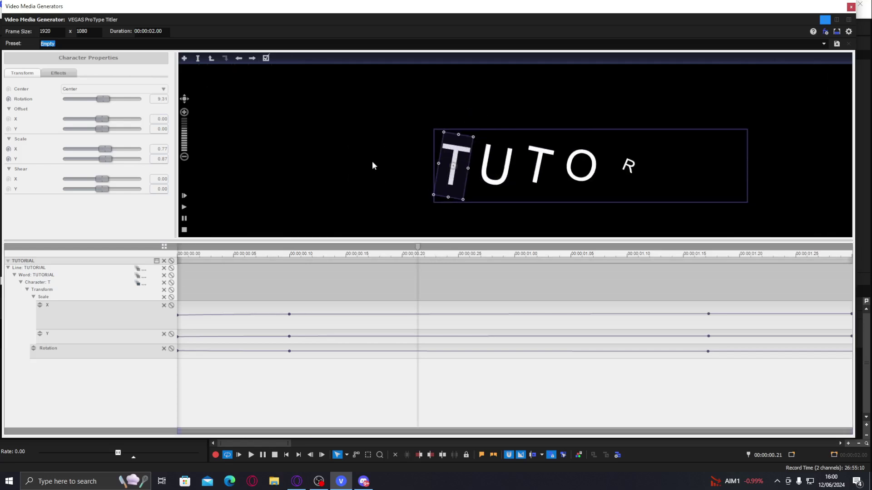
scroll(372, 160, up, 1)
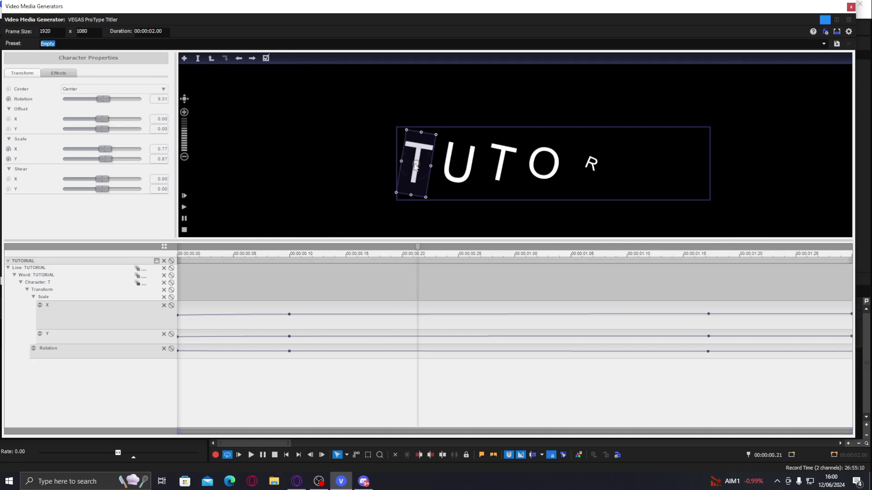
scroll(414, 175, up, 1)
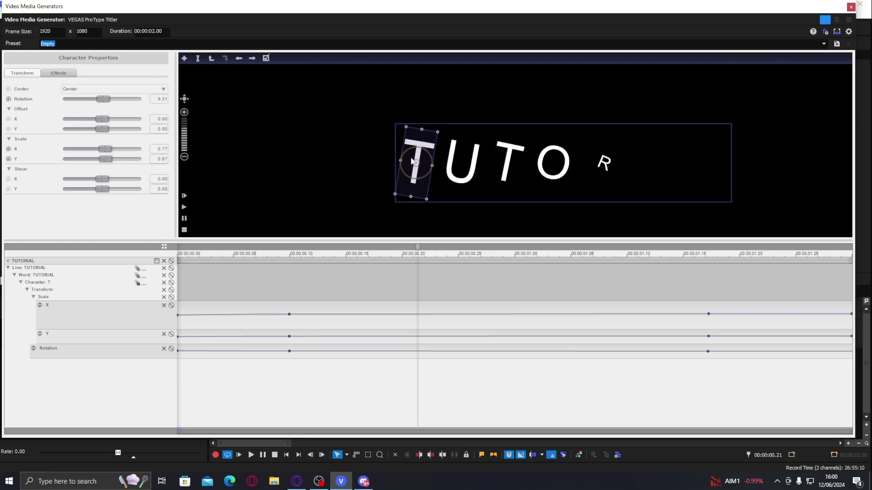
drag(398, 199, 396, 200)
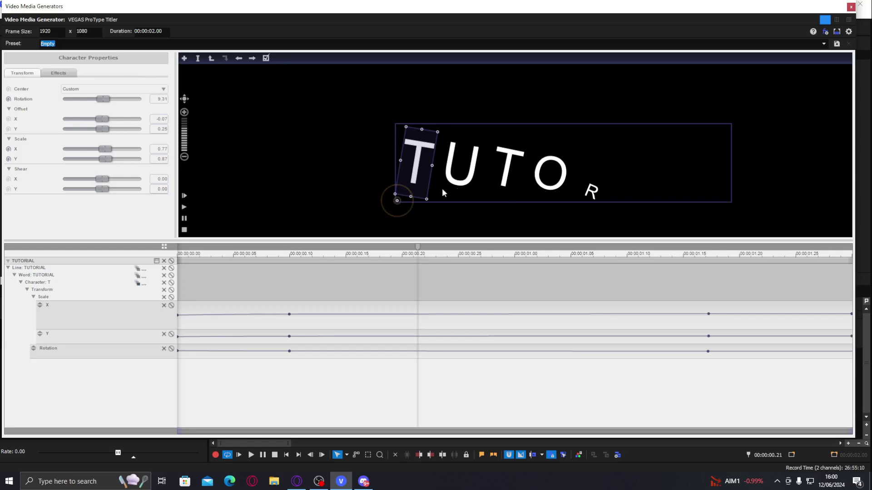
click(397, 201)
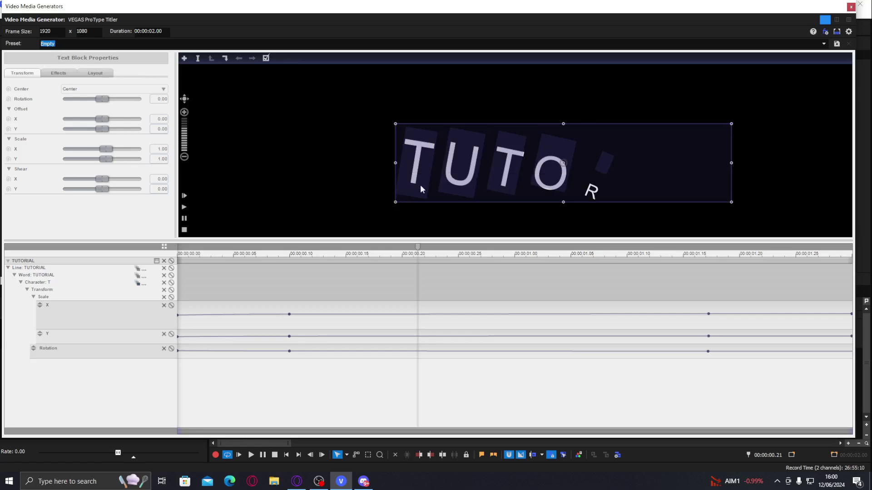
Close the titler and play the title event to check how the letters animate around the moved center point
click(860, 5)
double_click(265, 334)
key(space)
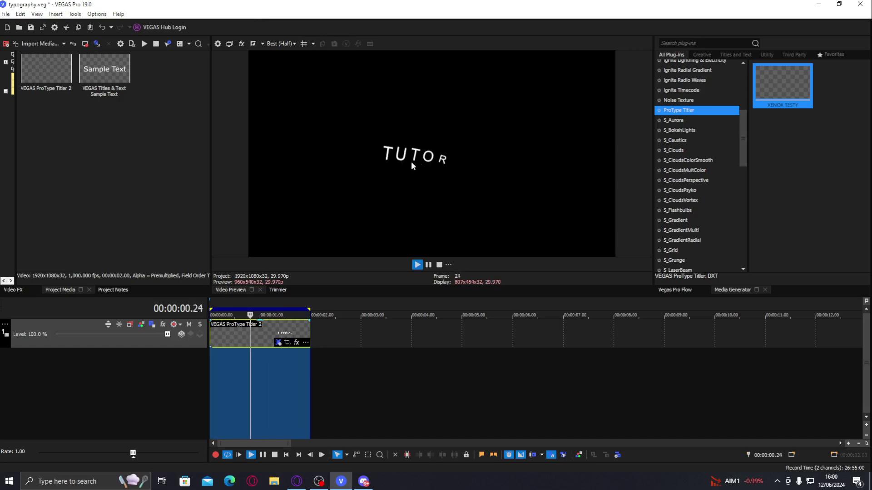
key(space)
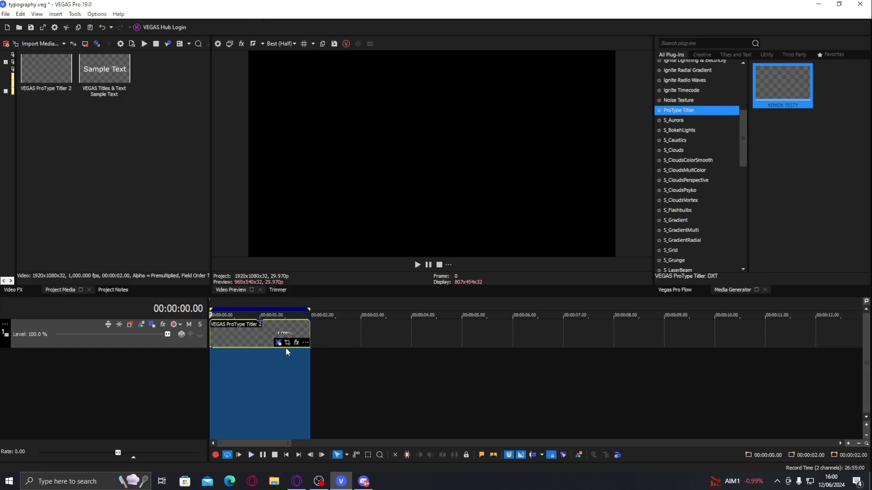
Reopen the title's generator settings in an enlarged window and place the titler's cursor just past 00:00:00.10
click(279, 342)
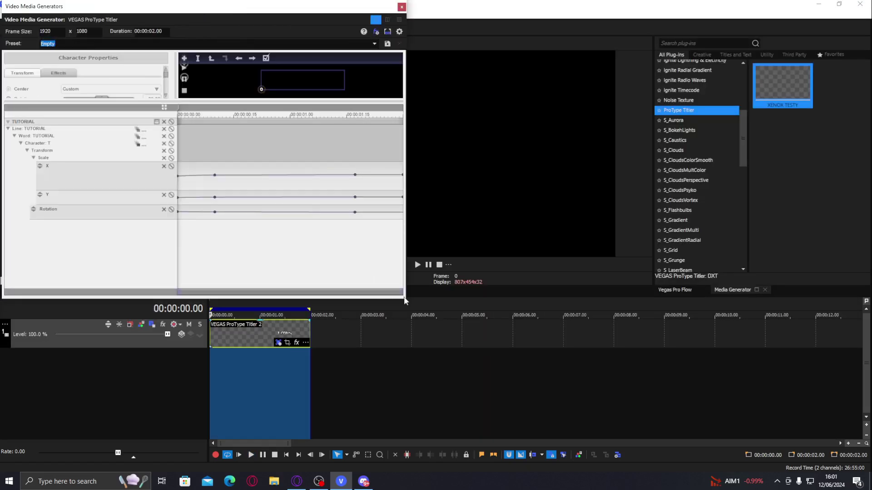
drag(404, 299, 822, 426)
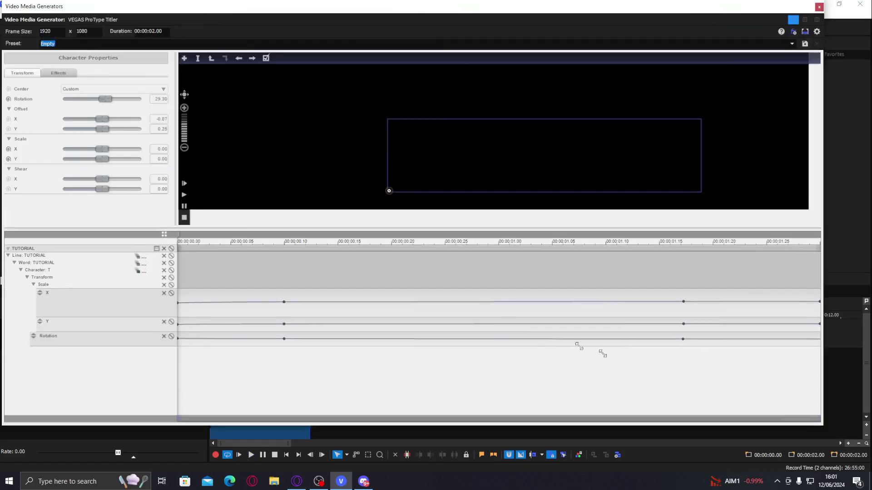
click(314, 278)
Set the T's Scale X keyframe at 00:00:00.10 to Fast interpolation
click(283, 302)
right_click(285, 302)
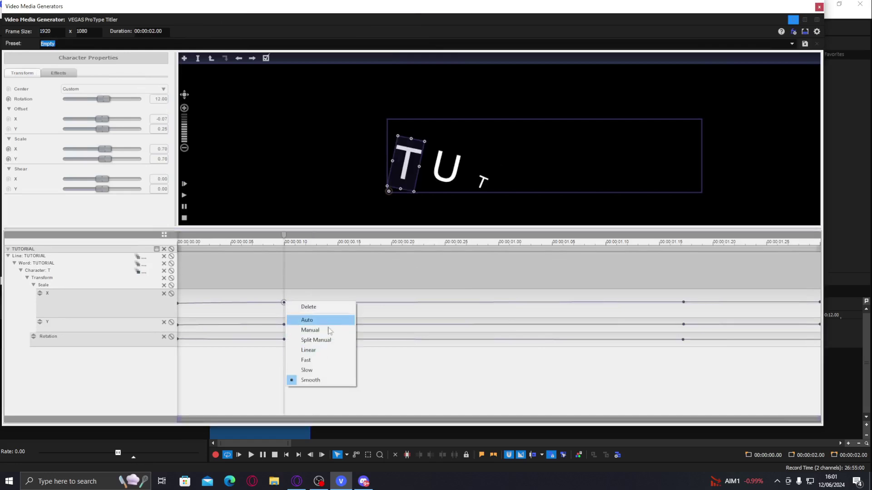
click(284, 305)
right_click(285, 304)
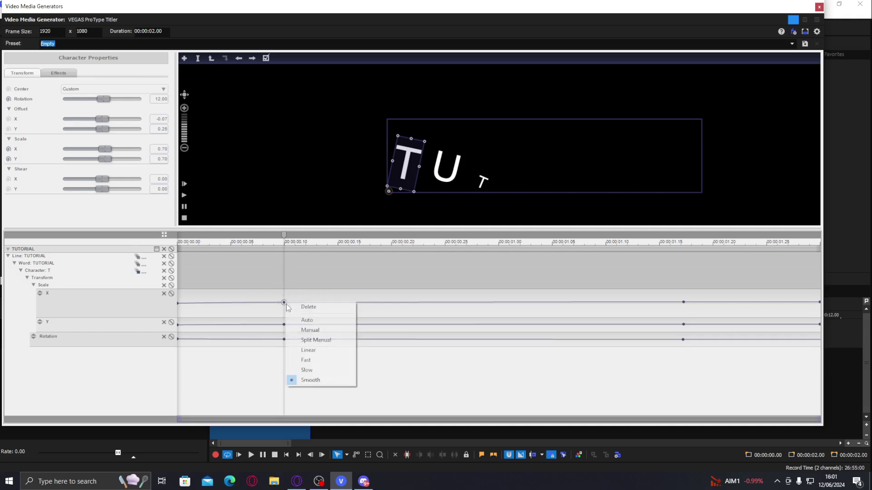
click(325, 360)
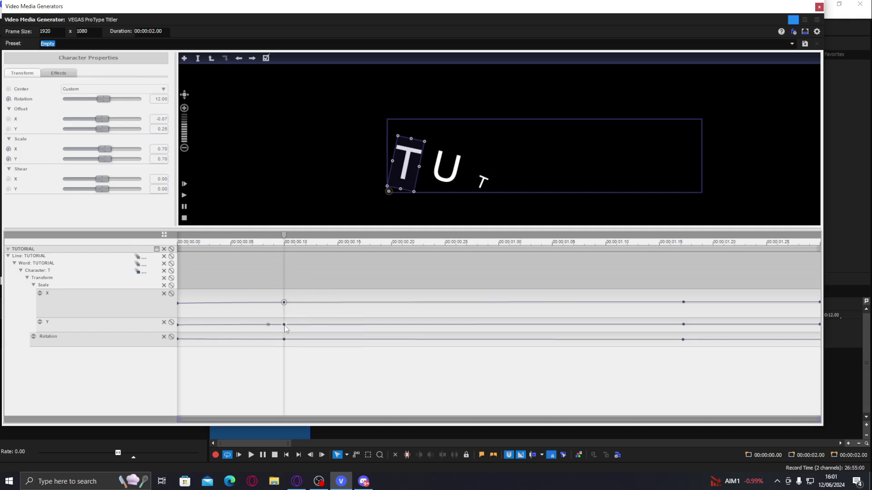
Set the T's Scale Y, Scale X and Rotation keyframes at 00:00:00.10 to Linear interpolation
right_click(284, 324)
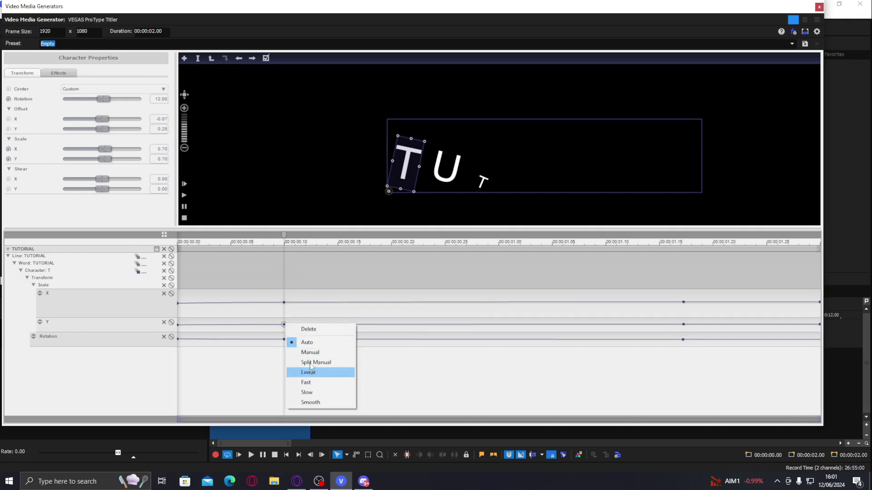
click(315, 381)
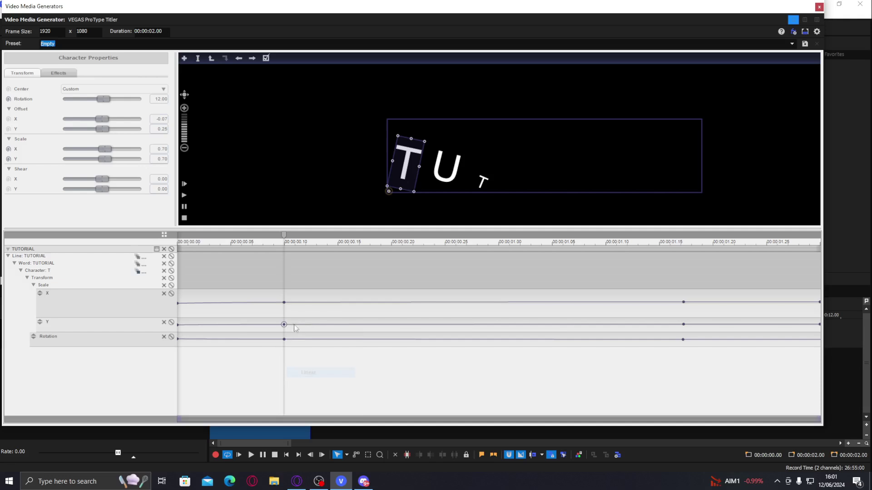
right_click(283, 302)
click(326, 350)
right_click(284, 340)
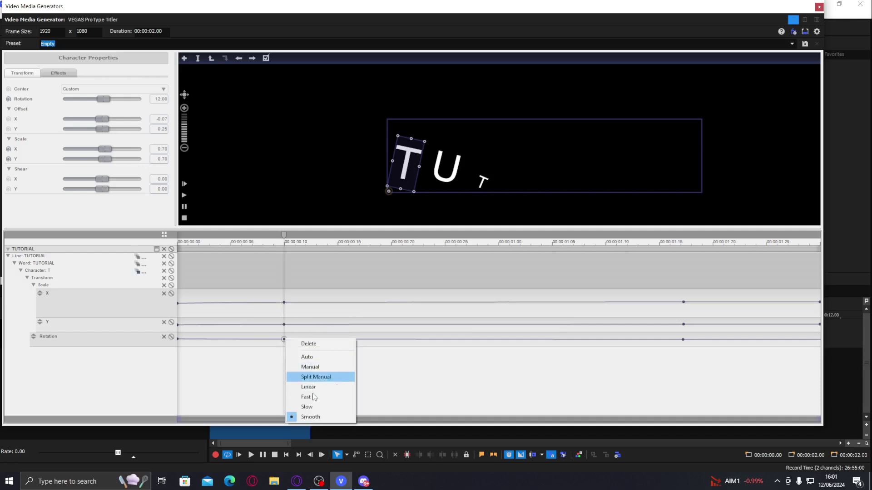
click(316, 388)
Close the titler and play the title event to check the animation with the linear keyframes
click(819, 7)
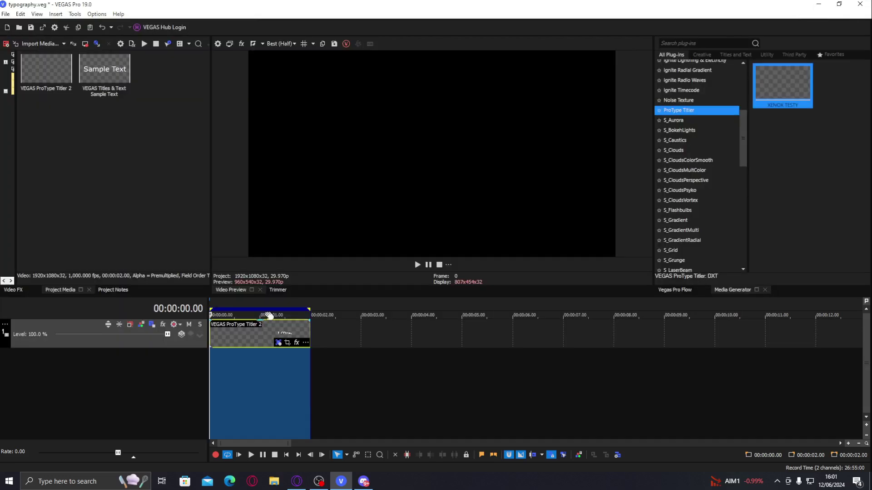
click(249, 331)
key(space)
double_click(246, 331)
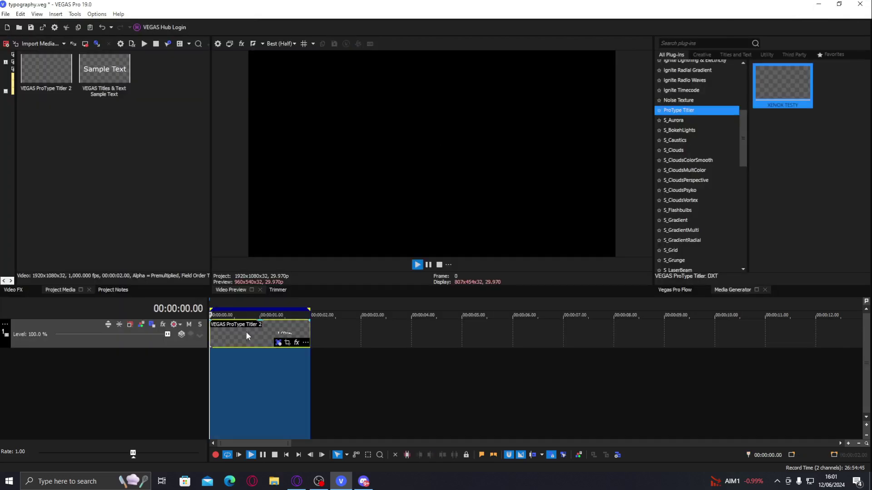
key(space)
Reopen the title's generator settings in an enlarged window, place the titler's cursor just before 00:00:01.00 and select the whole text block
click(278, 343)
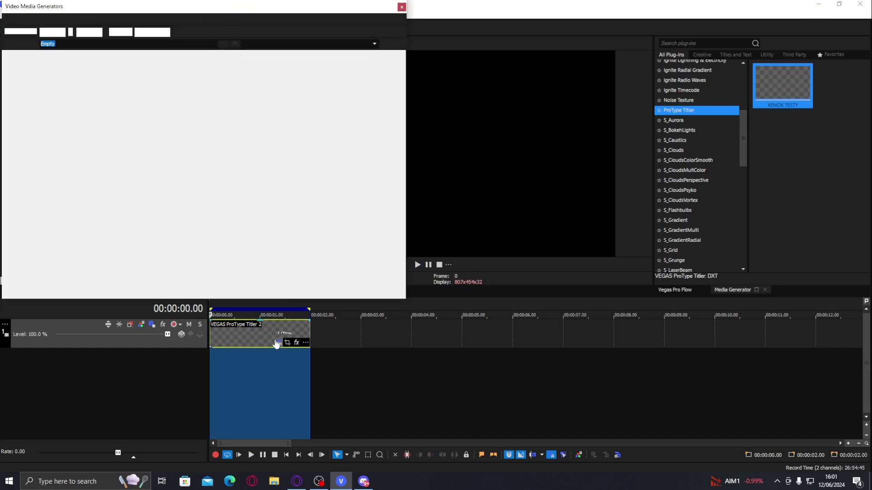
drag(405, 298, 869, 439)
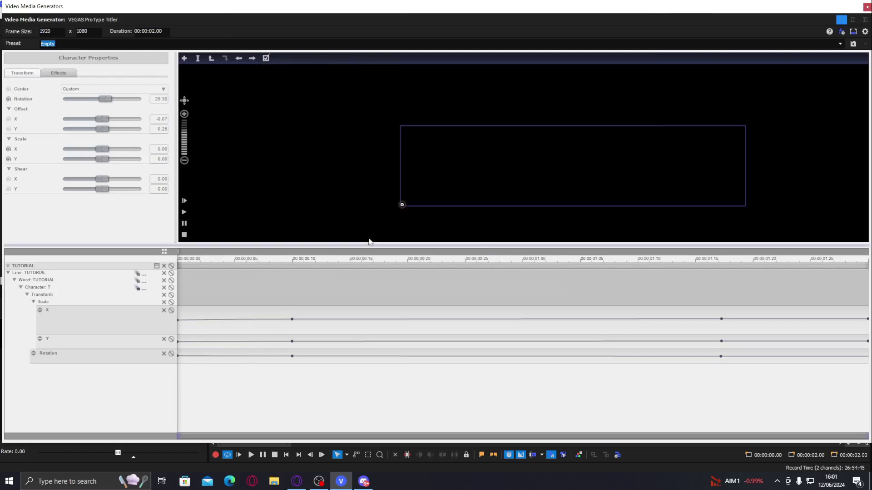
click(358, 294)
click(507, 306)
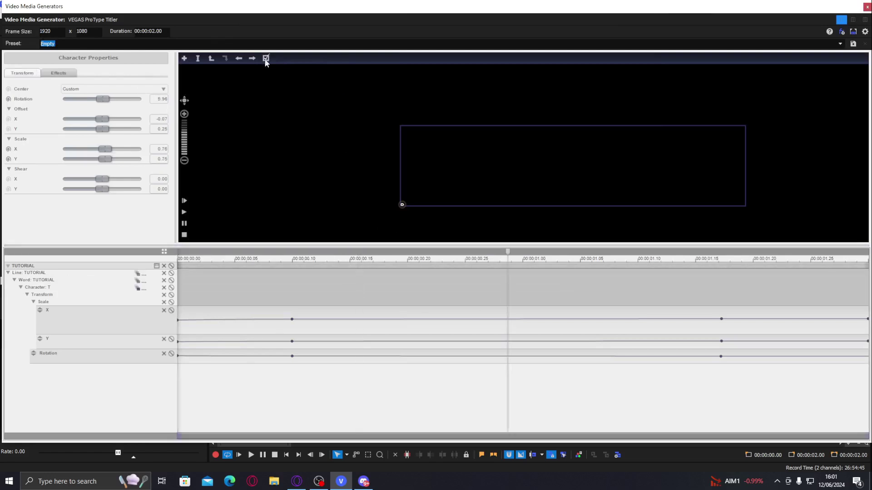
click(211, 59)
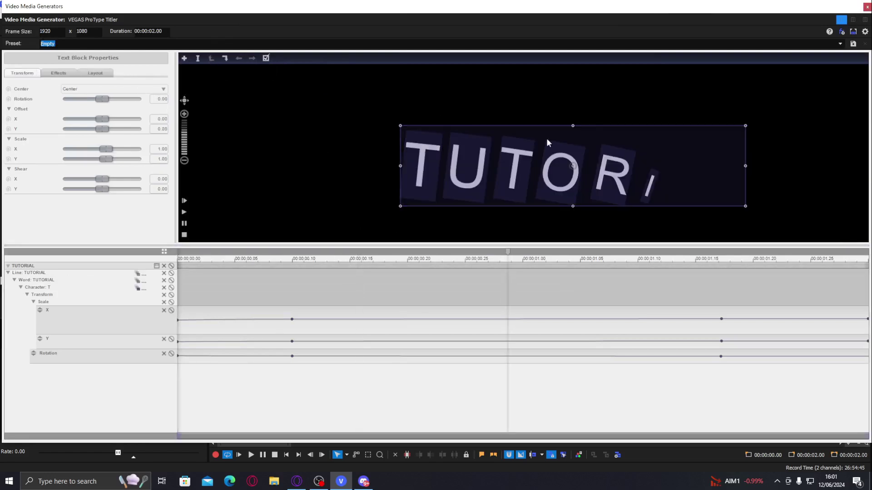
Open the TUTORIAL text block's layout properties and choose Character as the selection type
scroll(522, 156, down, 4)
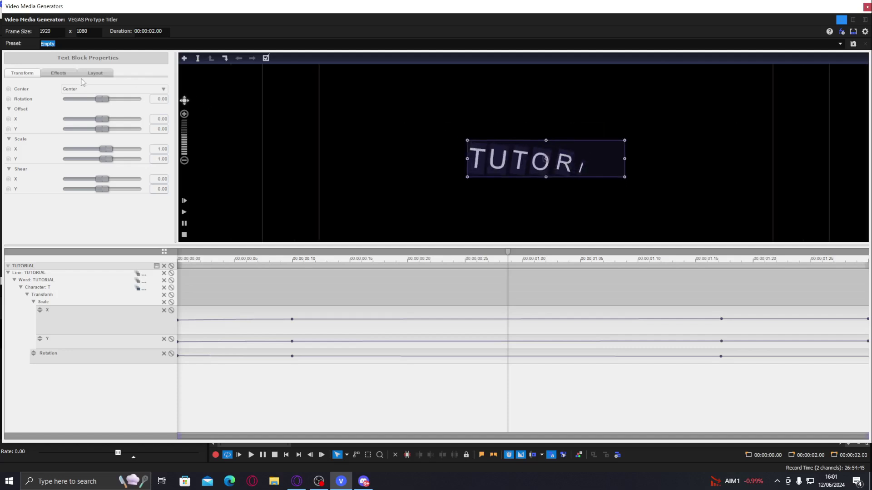
click(100, 75)
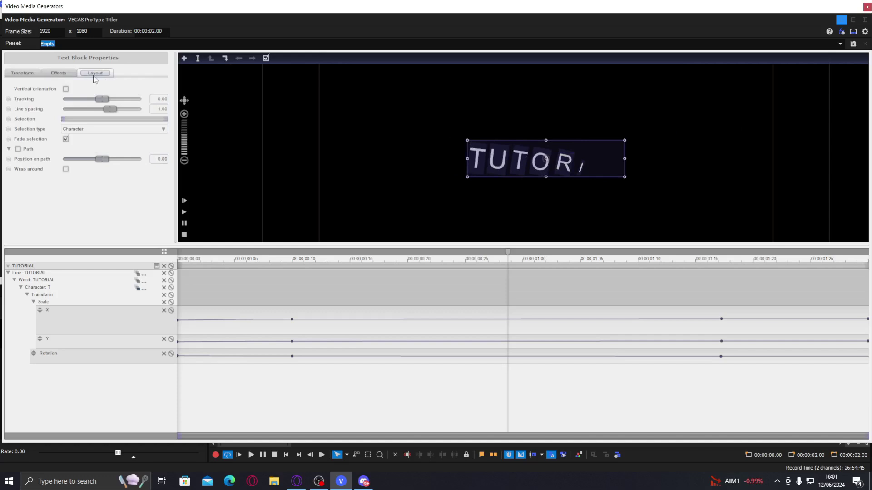
click(89, 131)
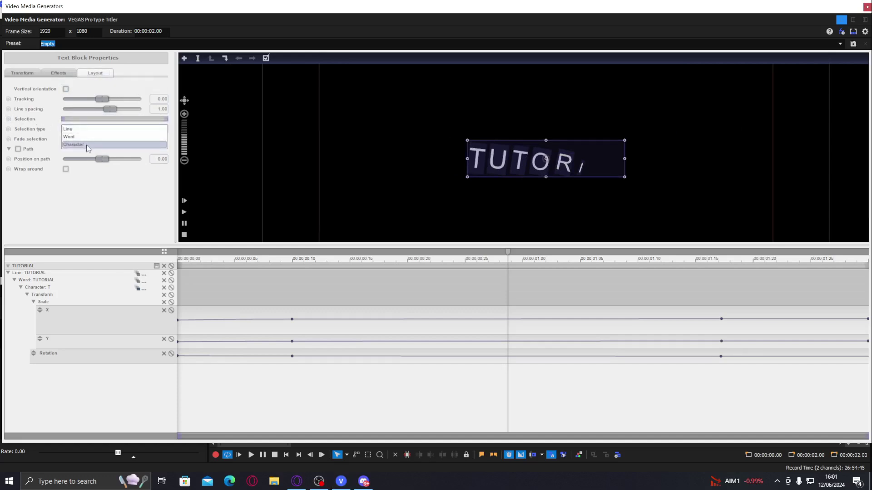
click(88, 146)
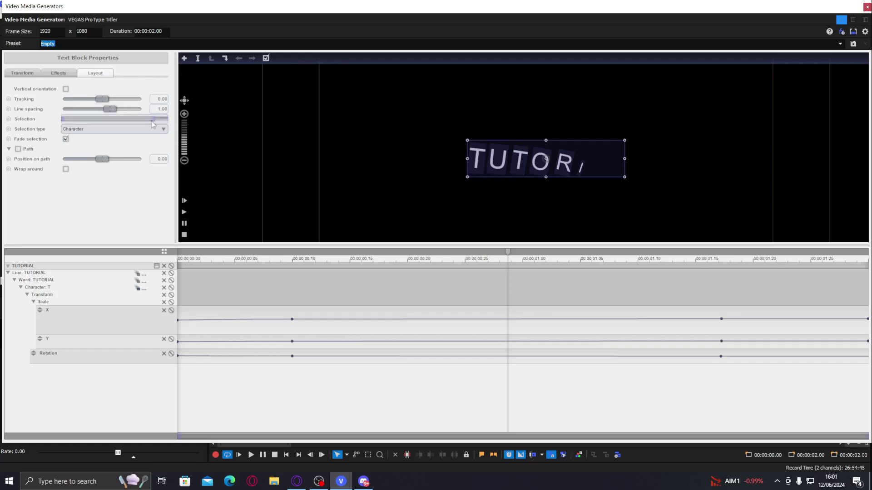
Collapse the text block's Selection range to its start, enable keyframing for it and place the cursor at the timeline's beginning
drag(98, 120, 54, 120)
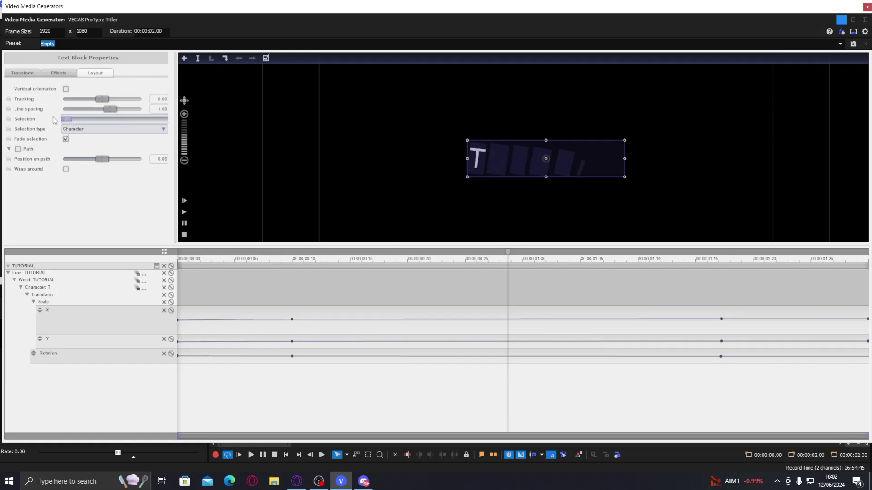
click(9, 119)
click(178, 397)
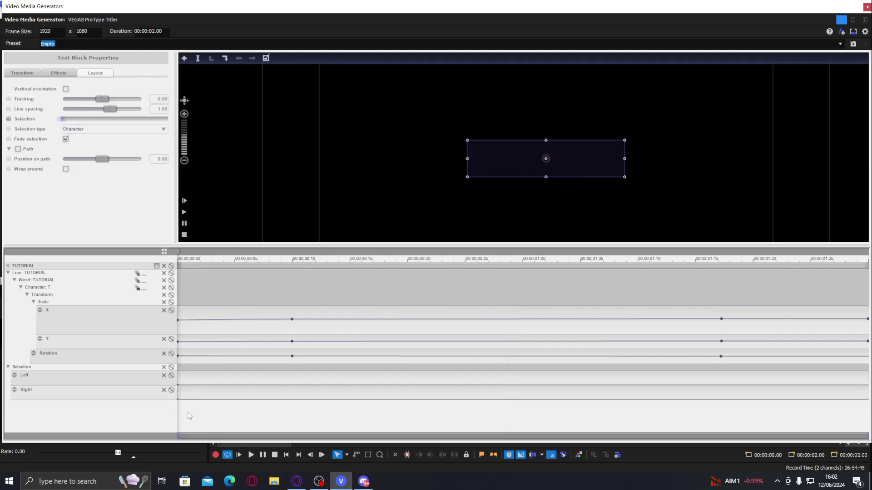
Heighten the Right selection lane and extend the Selection range over the whole text at the timeline's end
drag(165, 403, 164, 420)
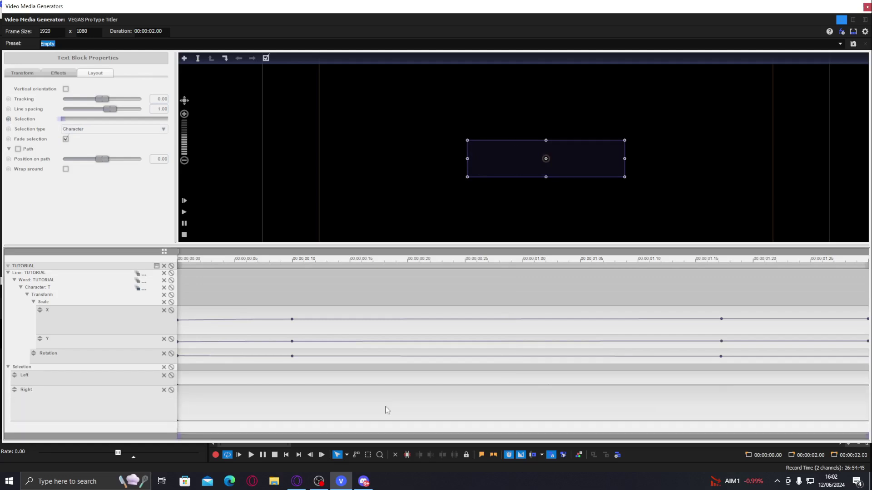
mouse_move(393, 416)
mouse_down()
mouse_move(775, 410)
mouse_move(866, 426)
mouse_up()
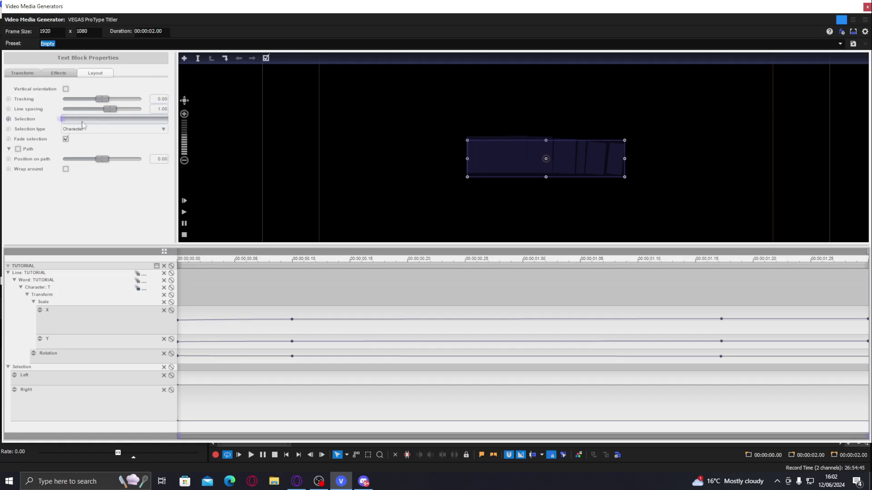
drag(84, 121, 196, 140)
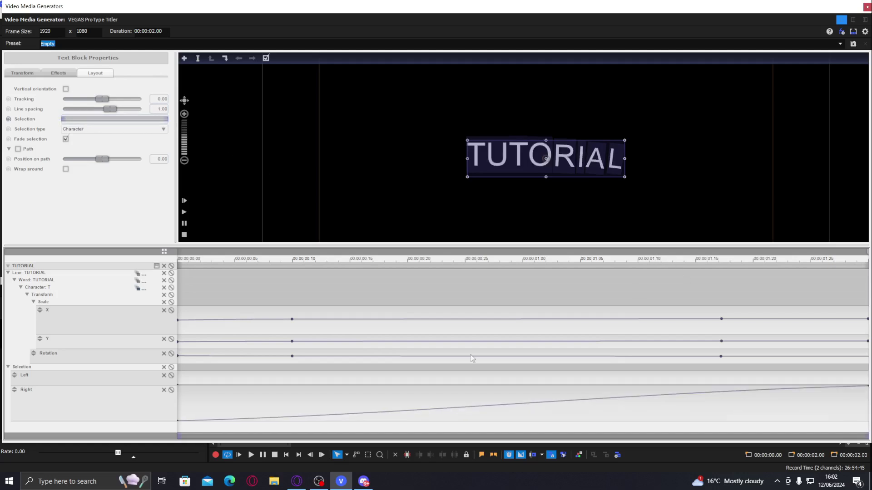
Set the Right selection curve's first keyframe to Manual and bend the curve upward for a fast start that eases out
drag(402, 382, 315, 382)
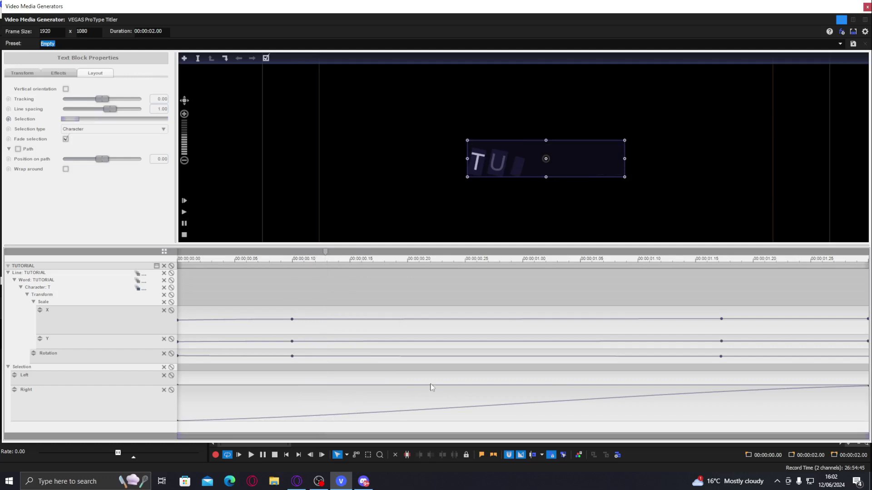
drag(301, 408, 293, 415)
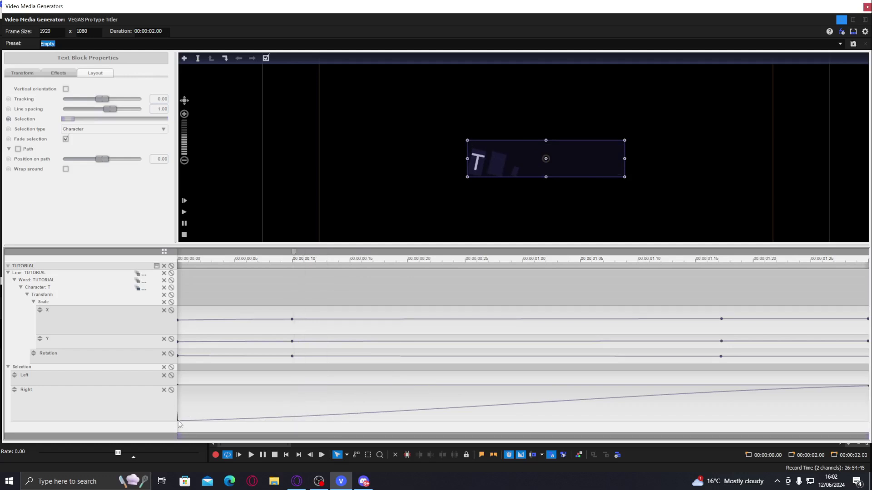
right_click(179, 421)
click(210, 417)
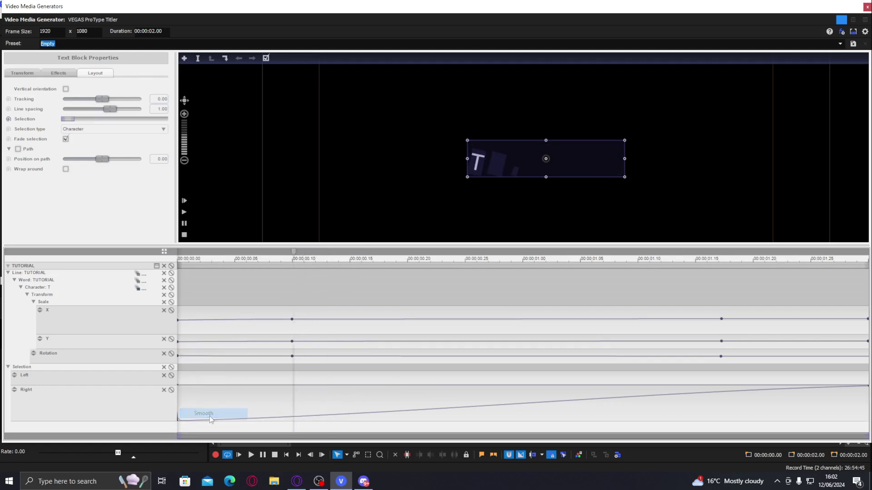
right_click(177, 421)
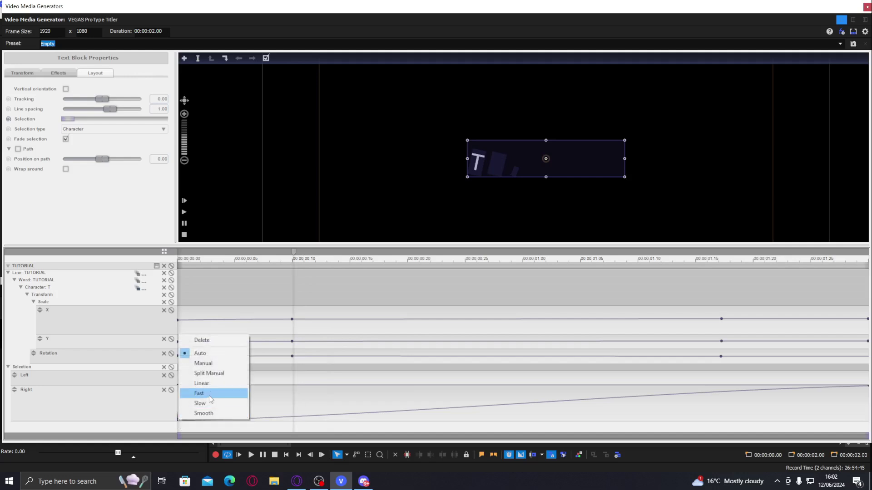
click(203, 364)
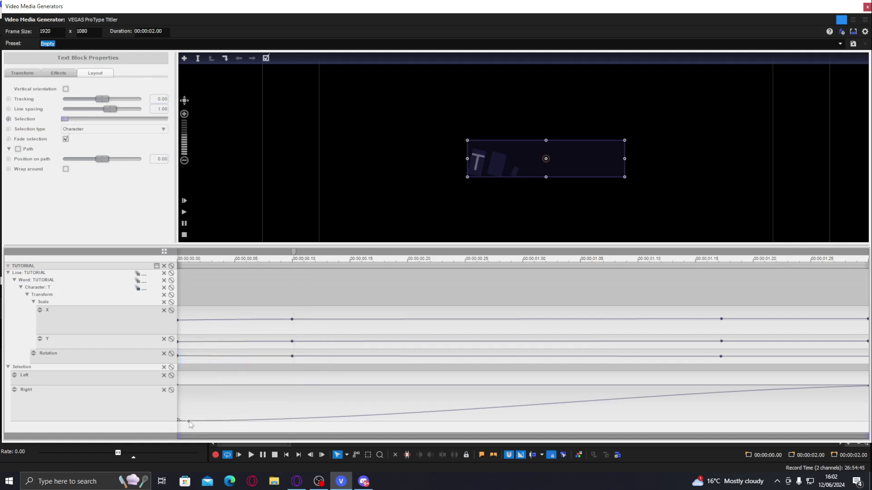
drag(189, 421, 197, 416)
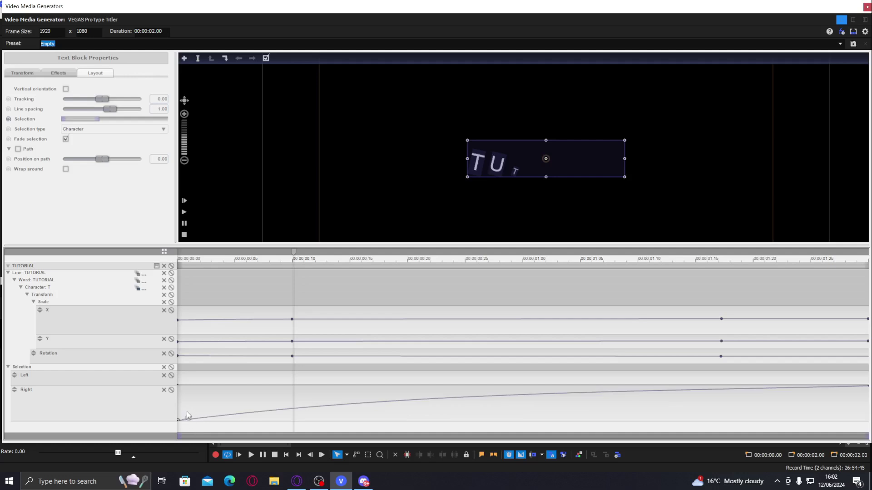
Close the titler and play the title event to check how the letters fade in with the animated selection
click(867, 7)
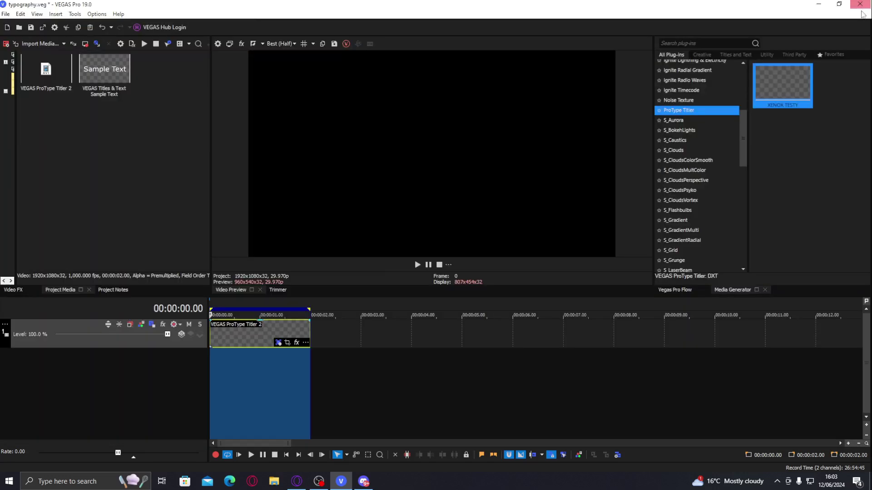
key(space)
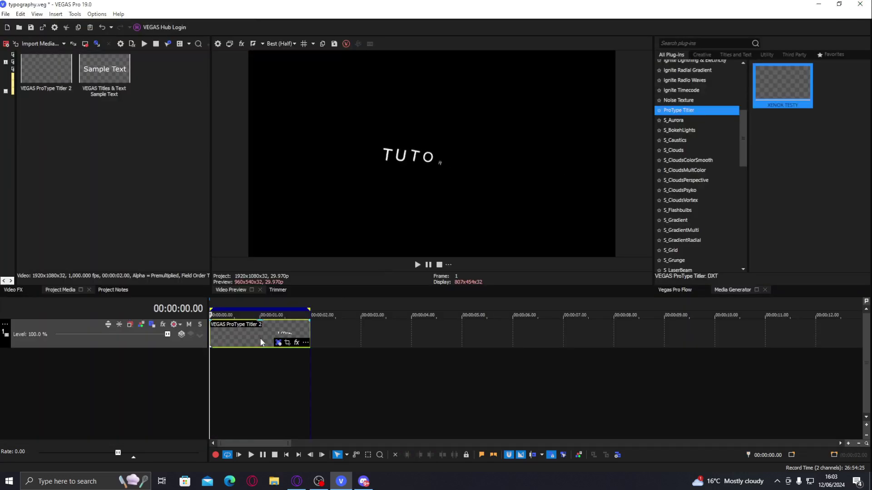
key(space)
key(space)
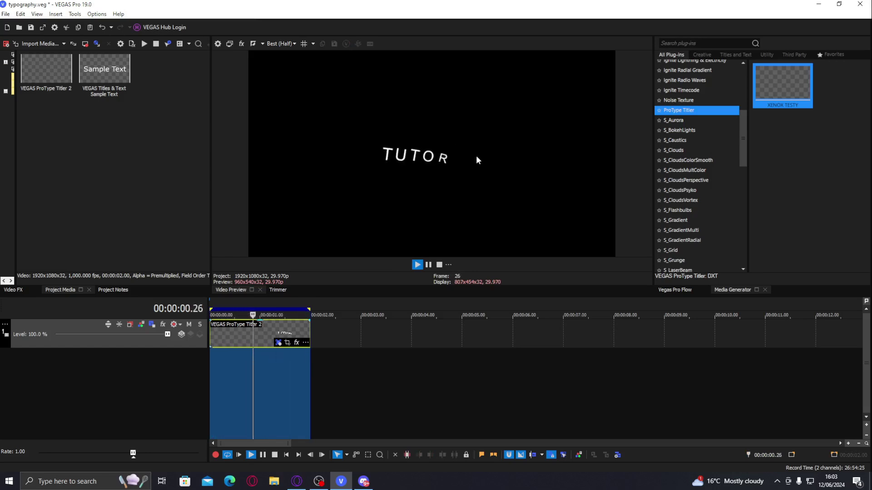
key(space)
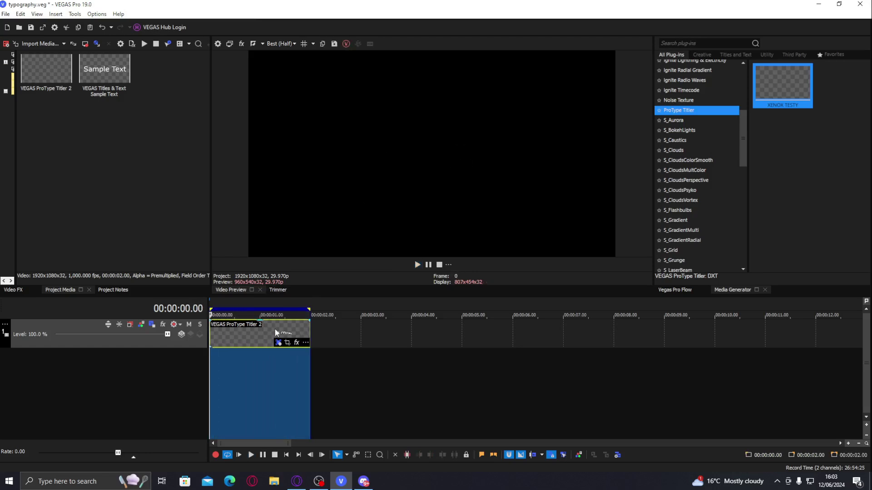
Reopen the ProType Titler in an enlarged window, select all of the TUTORIAL text and change its font family to Hamston
click(276, 343)
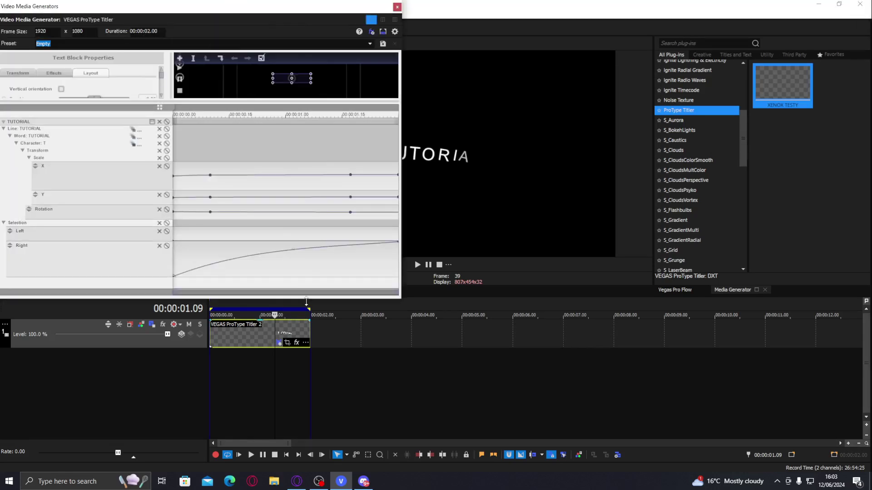
drag(308, 298, 308, 439)
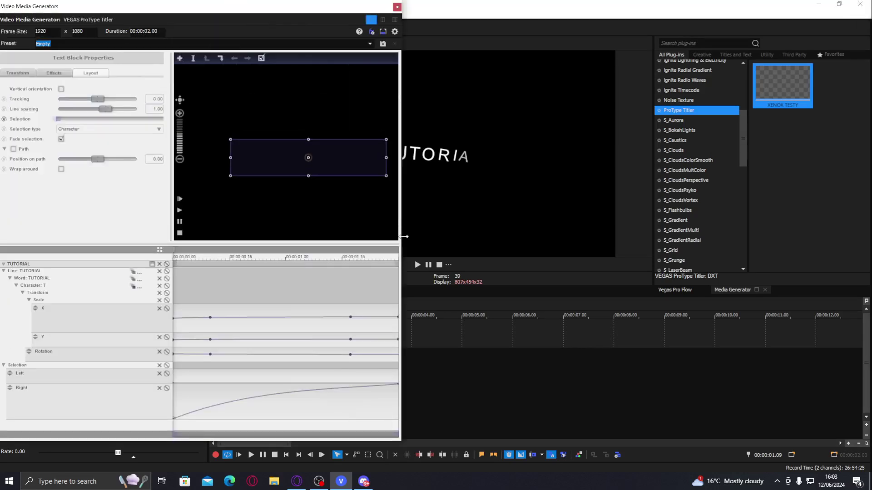
drag(403, 236, 678, 237)
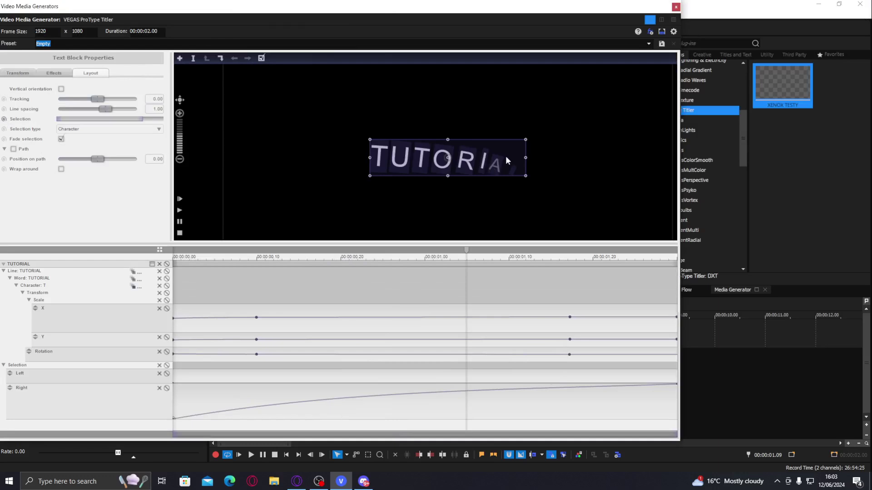
double_click(505, 156)
drag(536, 160, 323, 158)
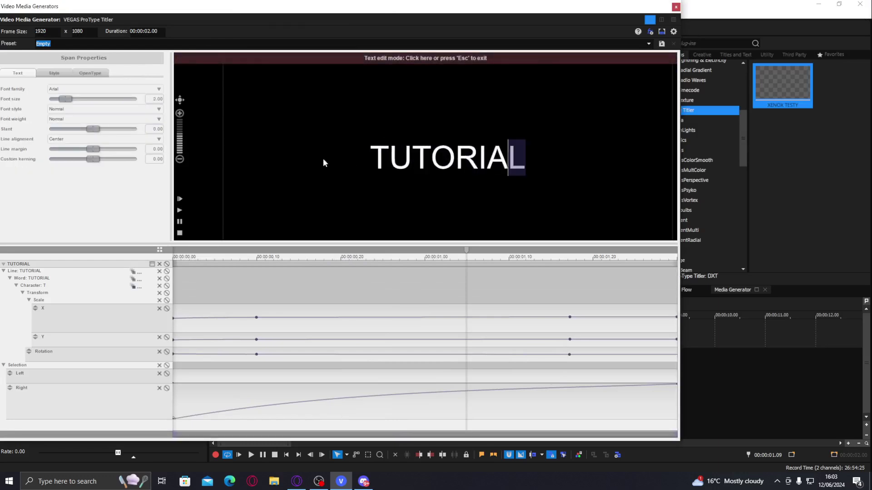
click(77, 89)
click(76, 98)
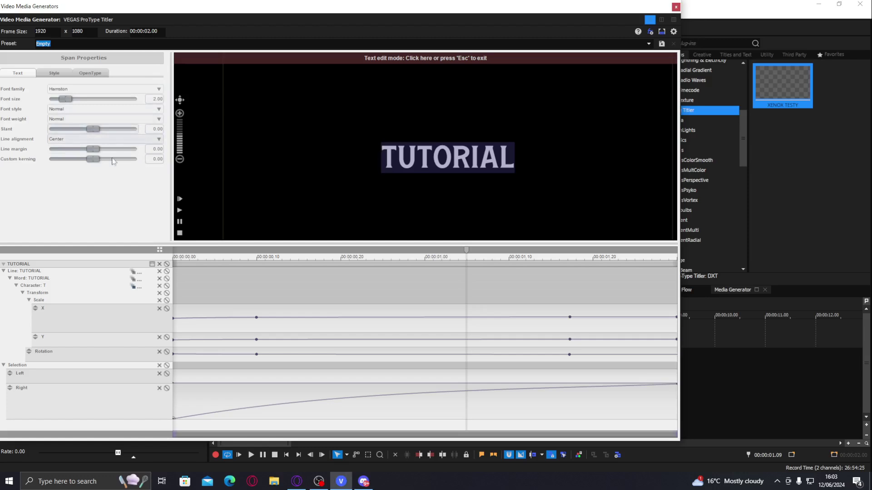
Set the text's stroke color to white with red, green and blue at 255
click(52, 74)
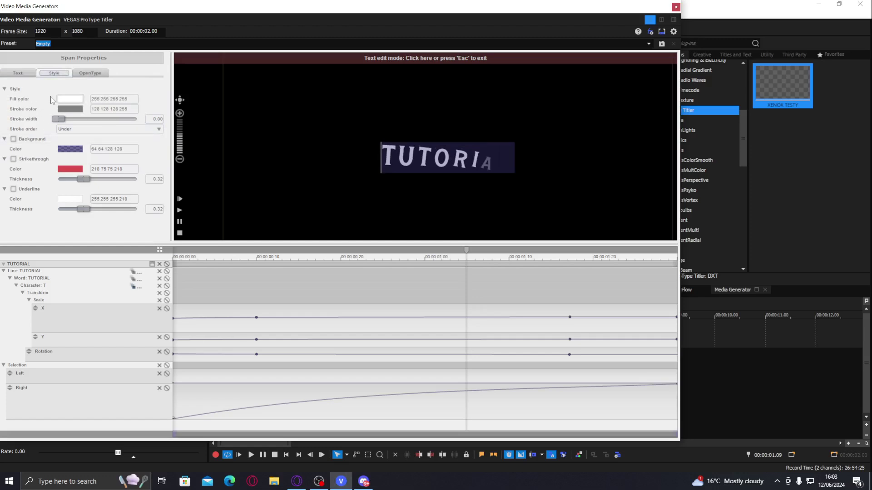
click(74, 100)
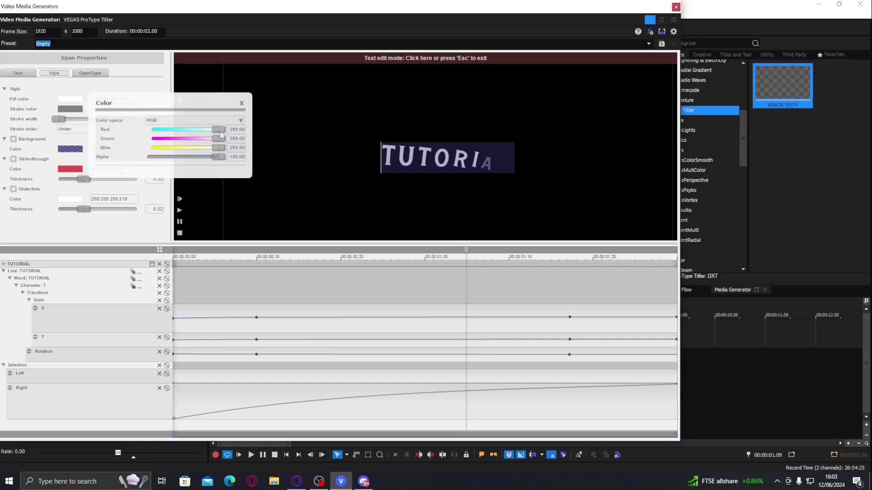
click(70, 109)
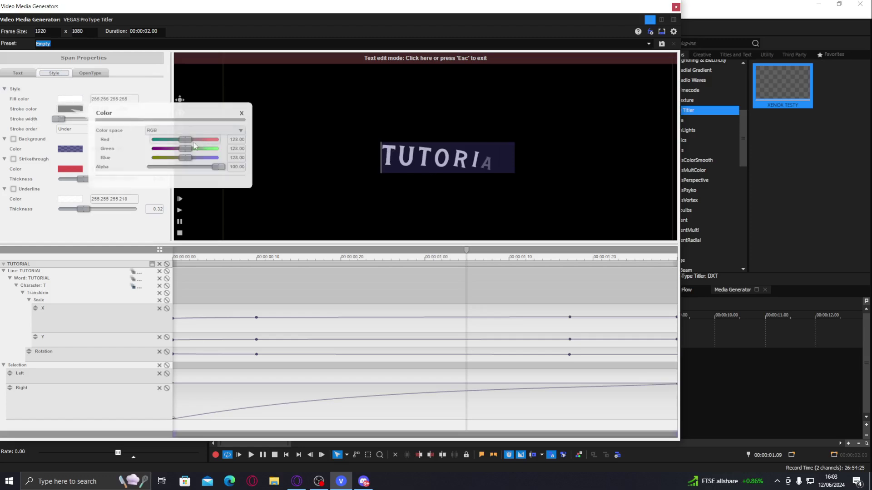
mouse_move(186, 142)
mouse_down()
mouse_move(219, 140)
mouse_move(219, 158)
mouse_move(238, 158)
mouse_up()
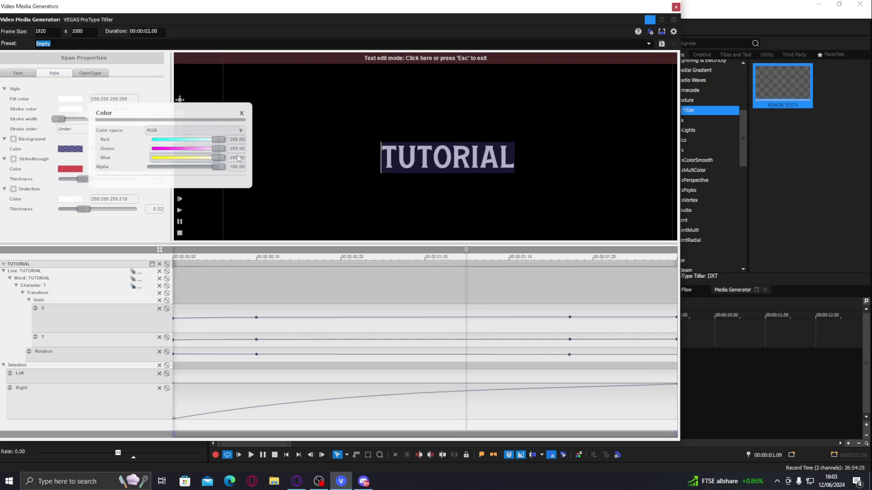
Turn the text into an outline by setting the fill color's alpha to 0 and the stroke width to 2.27
click(70, 99)
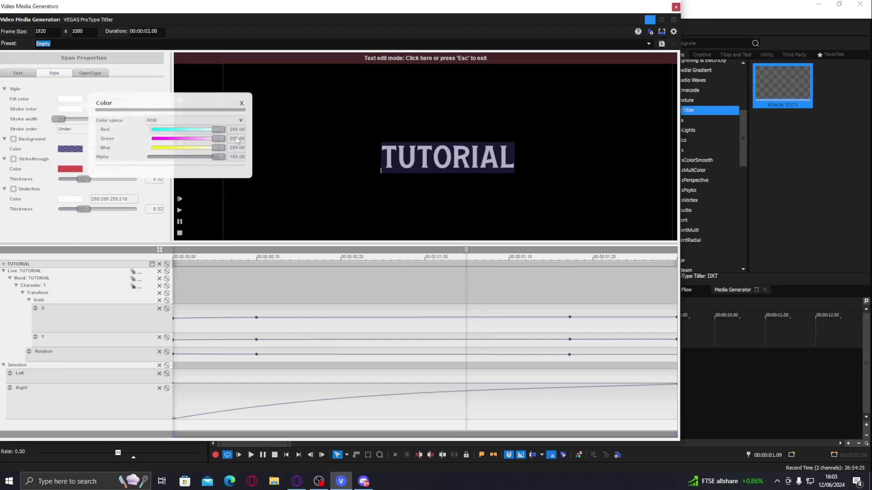
drag(218, 157, 117, 158)
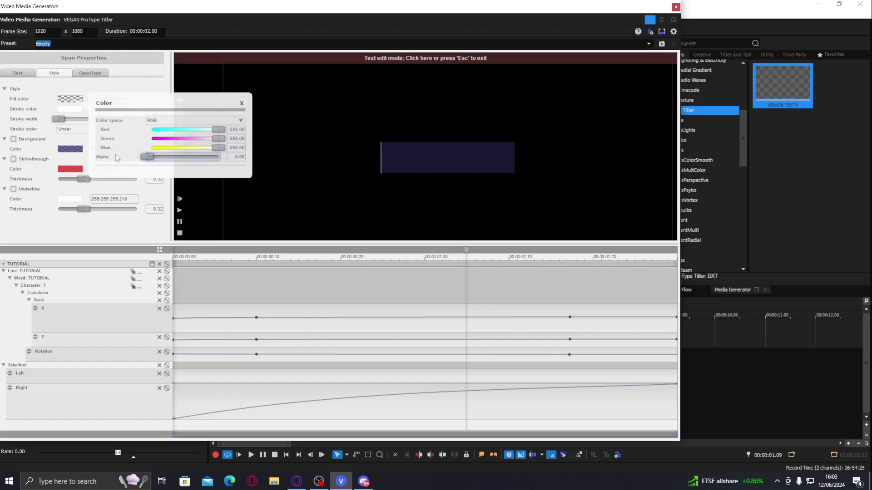
mouse_move(59, 121)
mouse_down()
mouse_move(89, 122)
mouse_move(81, 122)
mouse_up()
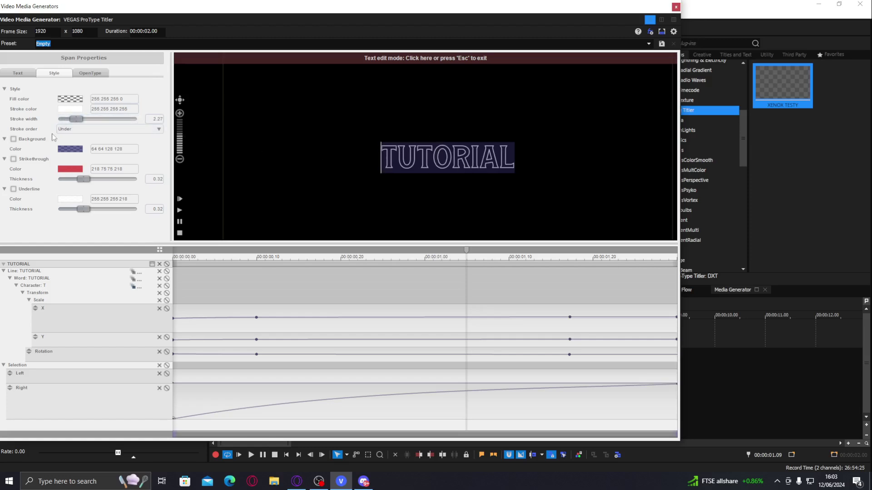
Close the titler and play the title event to check the animation with the outlined text
click(676, 8)
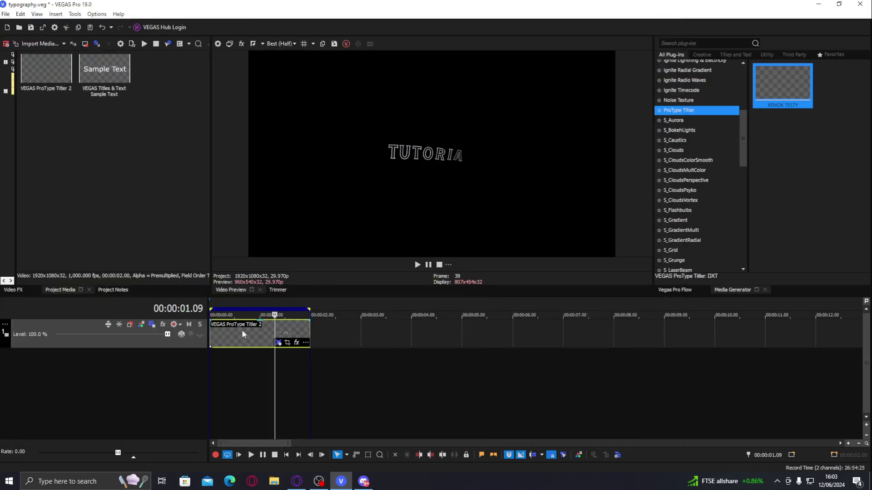
double_click(242, 329)
key(space)
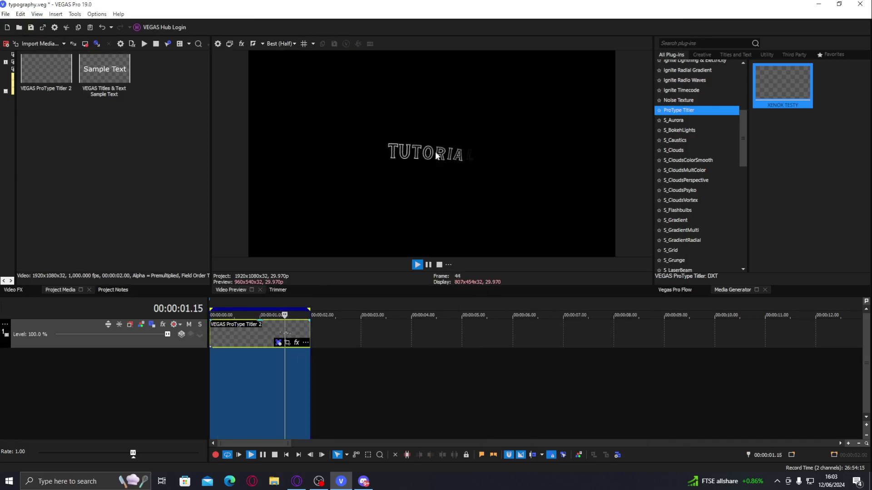
key(space)
click(257, 333)
key(space)
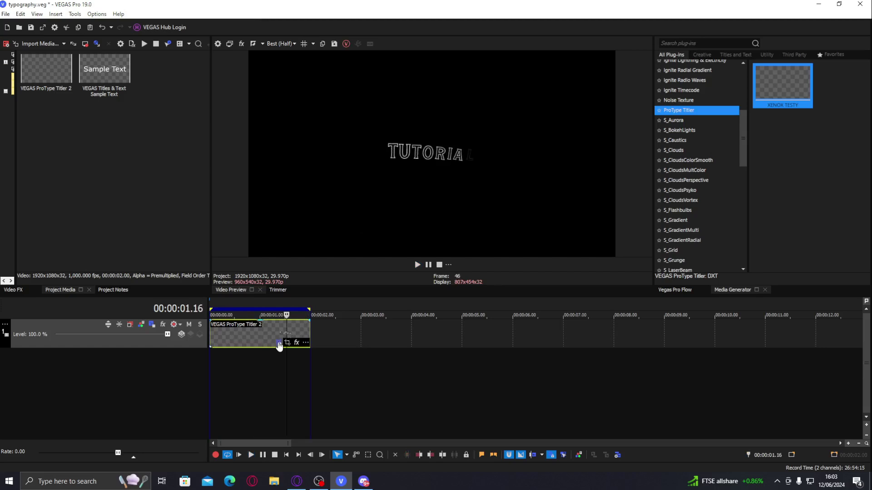
Reopen the titler in an enlarged window and delete the third keyframe from the T's Scale X, Scale Y and Rotation curves
click(278, 343)
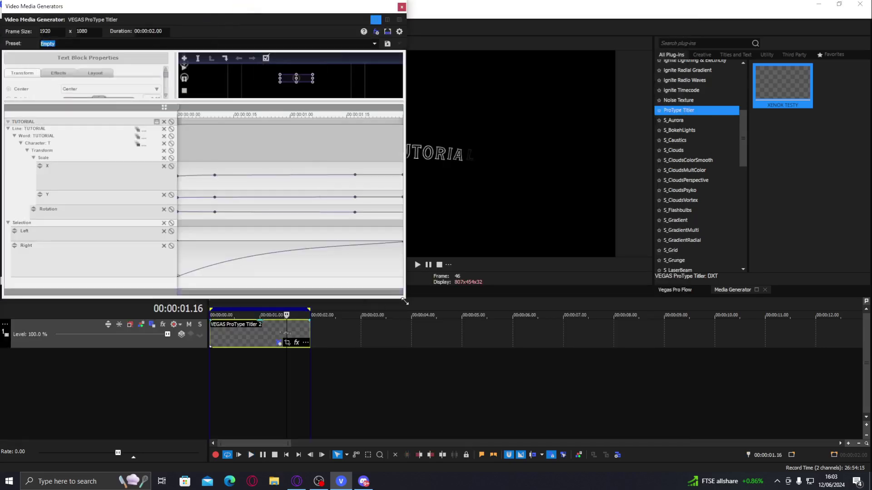
drag(408, 300, 770, 423)
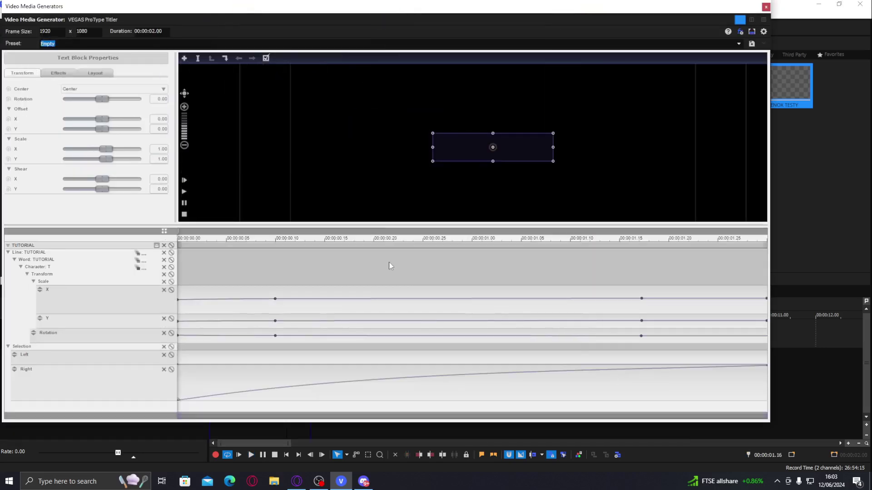
drag(388, 230, 391, 246)
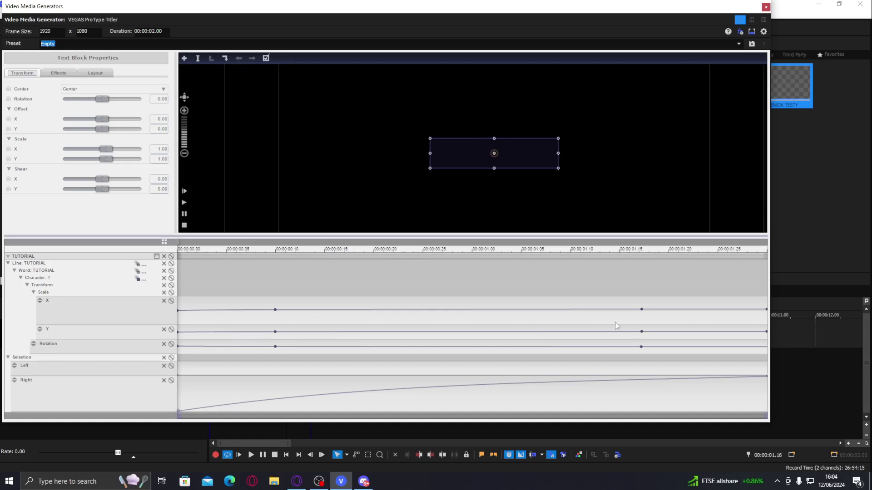
right_click(644, 309)
click(666, 313)
right_click(642, 331)
click(666, 336)
right_click(641, 347)
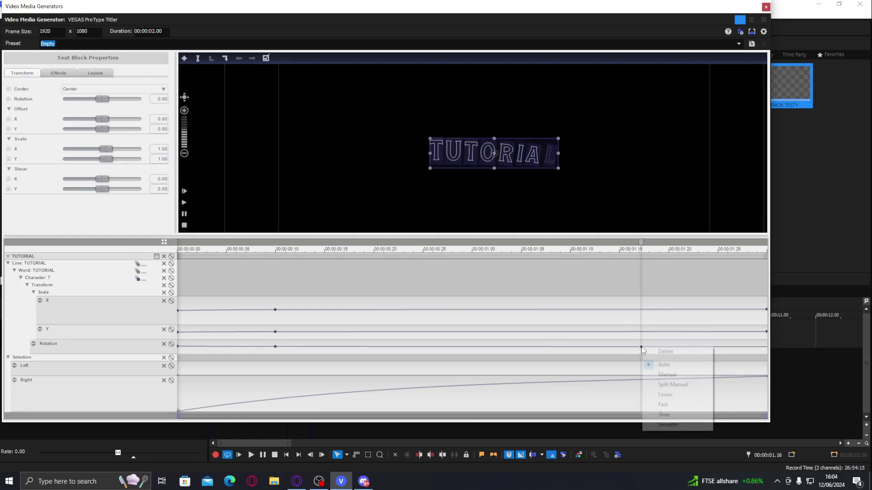
click(663, 351)
click(698, 313)
drag(775, 306, 701, 318)
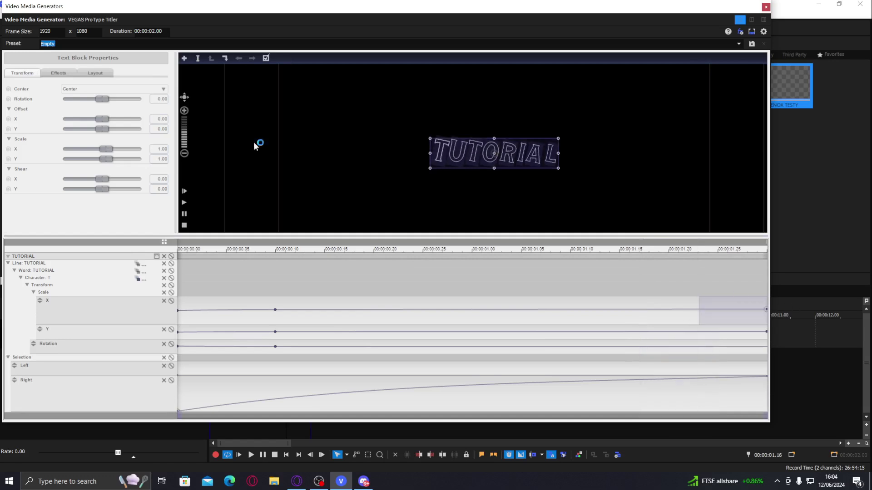
drag(104, 102, 113, 100)
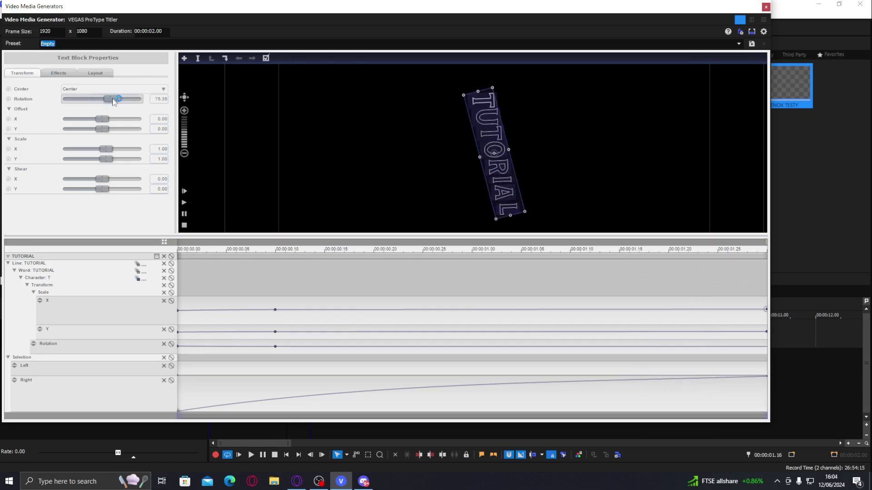
double_click(110, 99)
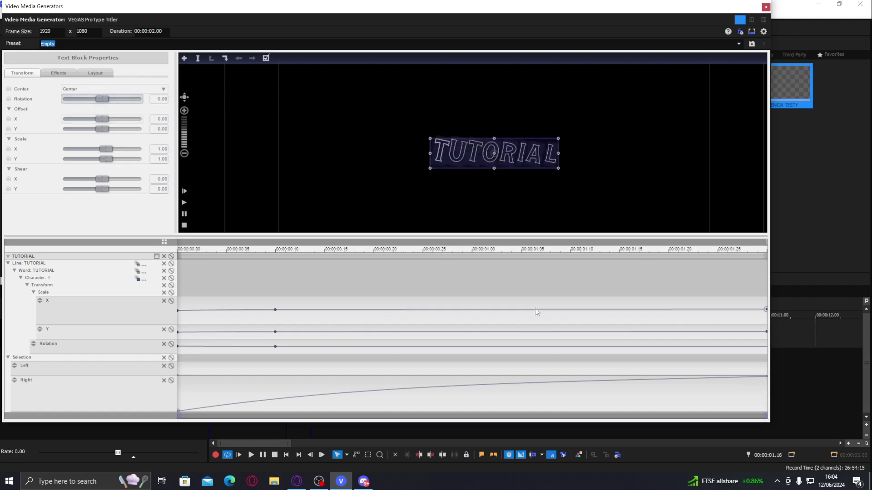
Set the letter T's Rotation to 0.00 at the timeline's end and check the letters at earlier frames
click(146, 346)
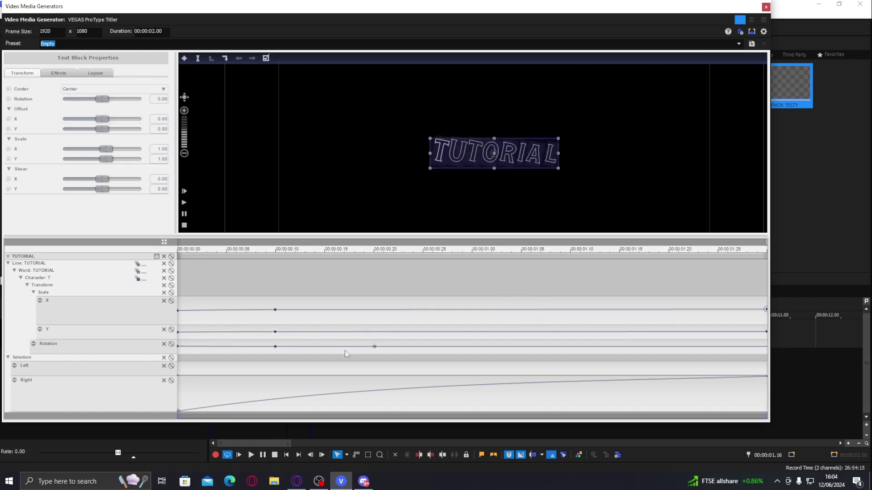
click(275, 347)
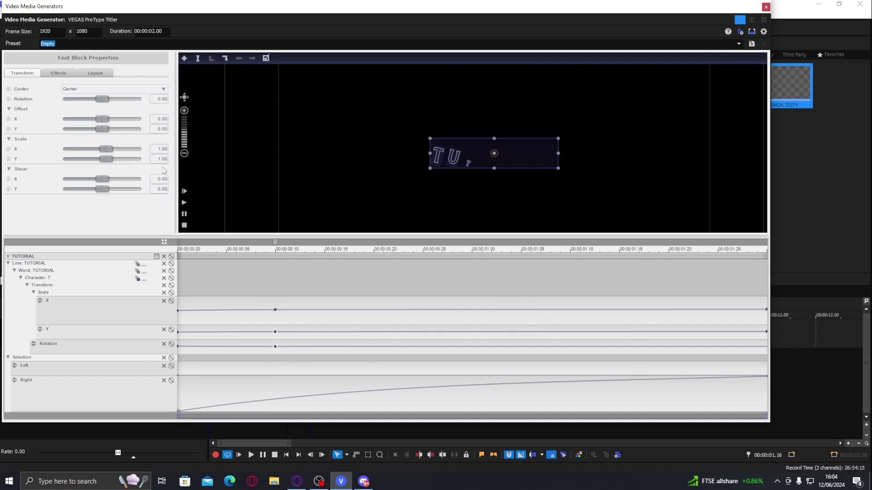
click(225, 59)
click(724, 286)
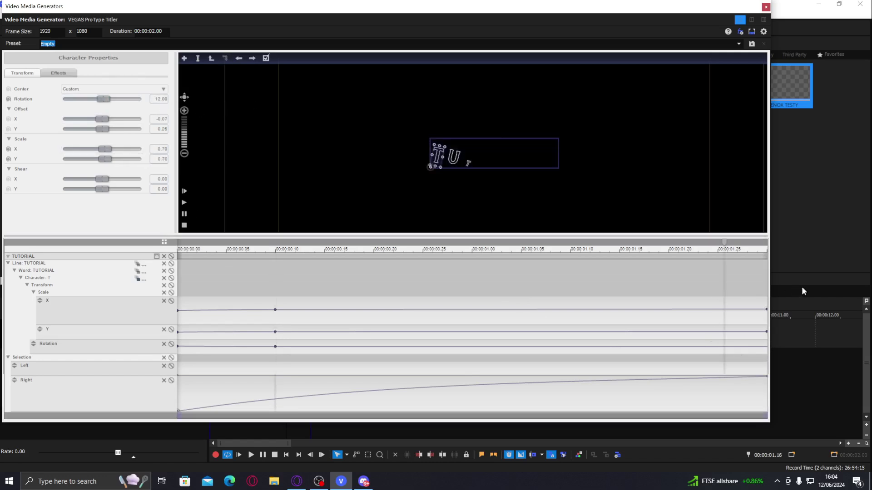
key(End)
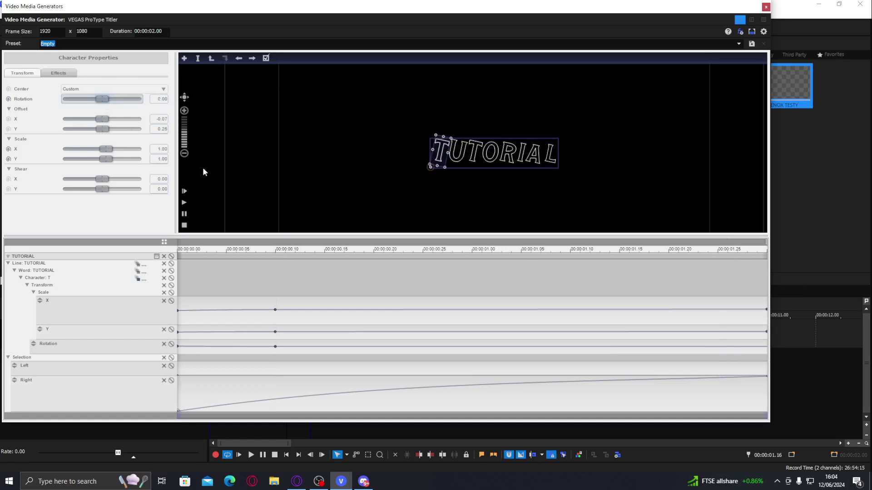
drag(317, 285, 295, 282)
click(363, 282)
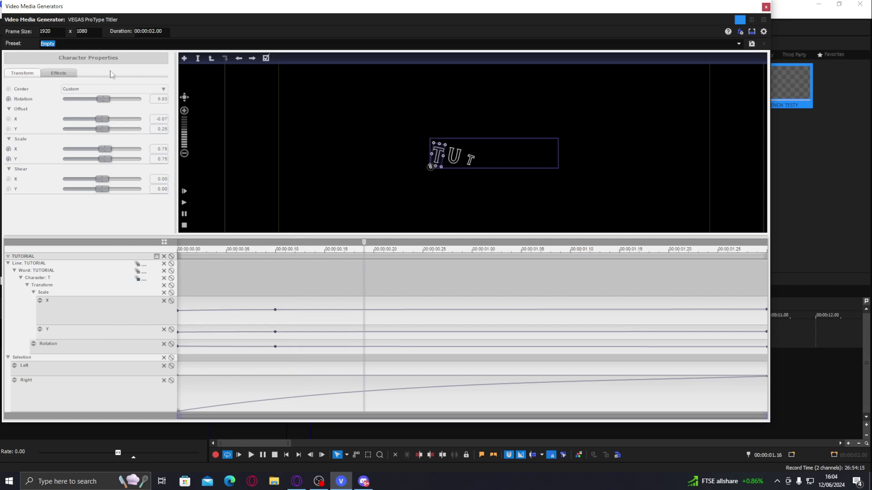
click(212, 59)
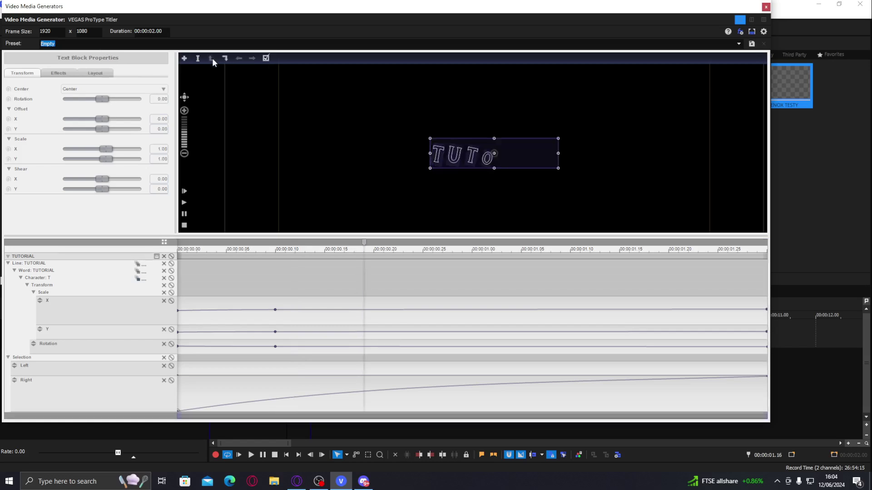
click(59, 74)
click(95, 73)
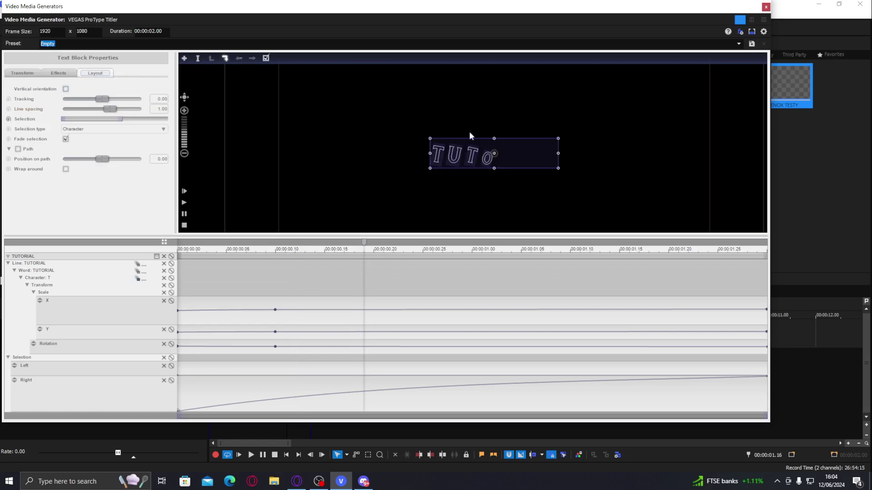
double_click(527, 156)
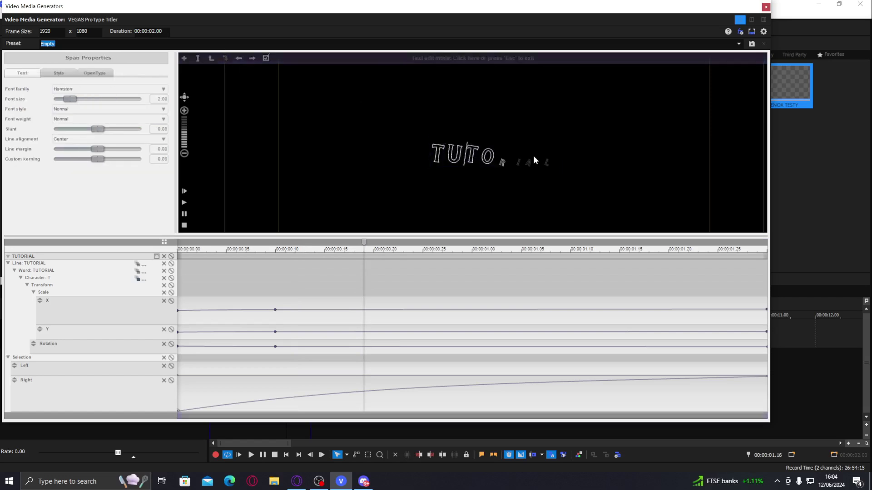
click(91, 74)
click(58, 73)
drag(83, 121, 63, 120)
click(75, 99)
drag(152, 156, 224, 157)
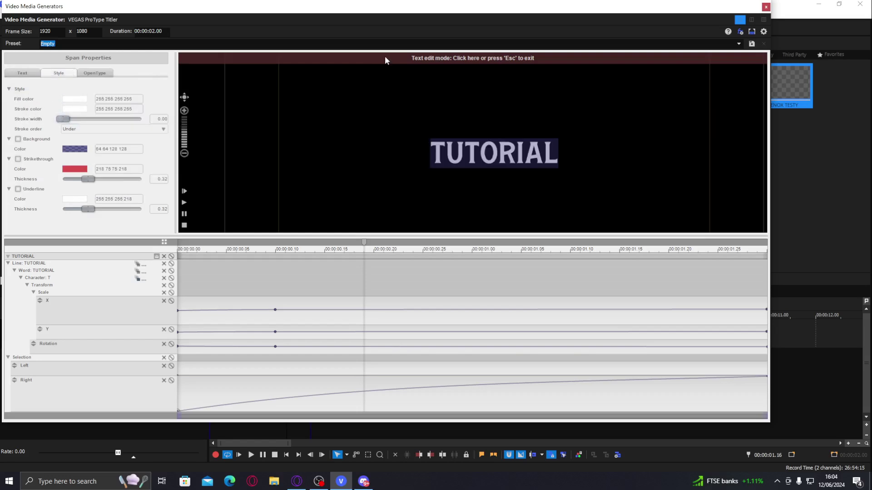
Look through the text's font and OpenType properties and leave text edit mode
click(27, 73)
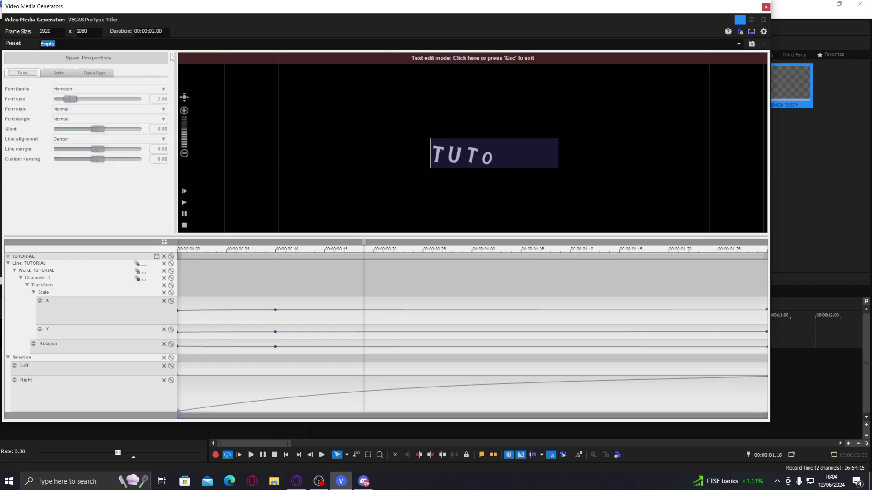
click(93, 74)
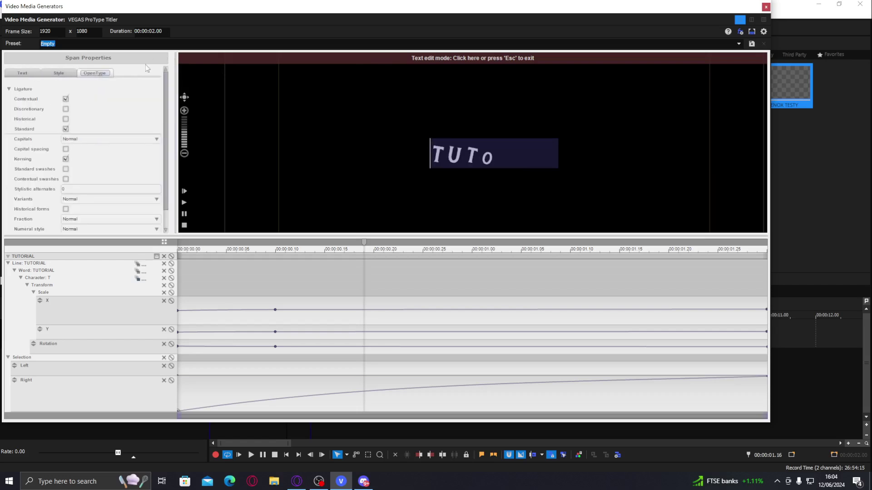
click(347, 58)
click(209, 59)
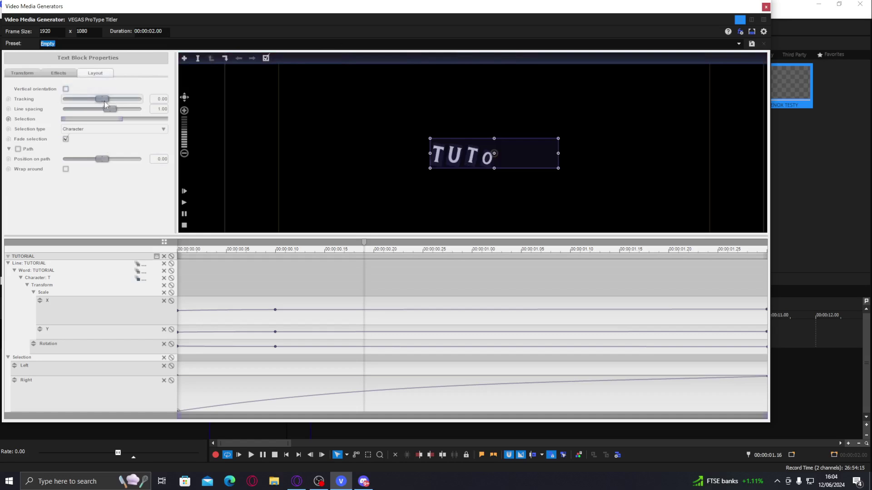
Check the letters at later frames in the titler, close it and preview the title event at 00:00:01.22
click(526, 288)
click(704, 282)
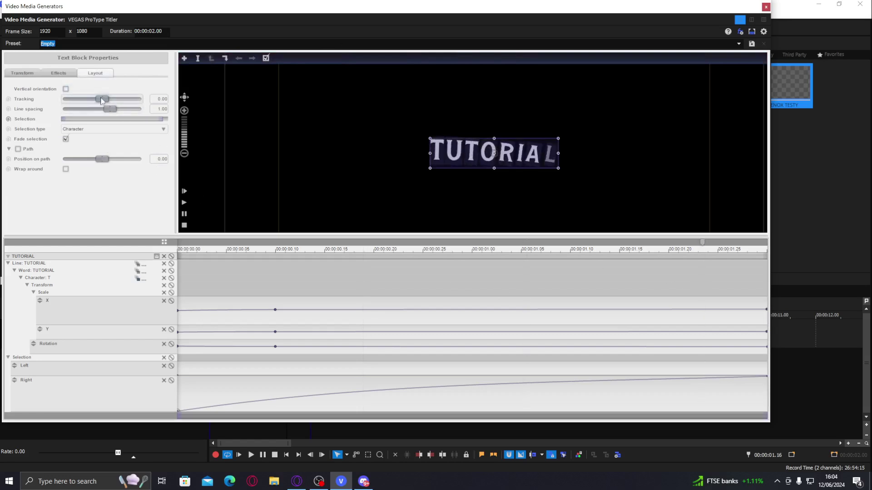
drag(103, 101, 104, 103)
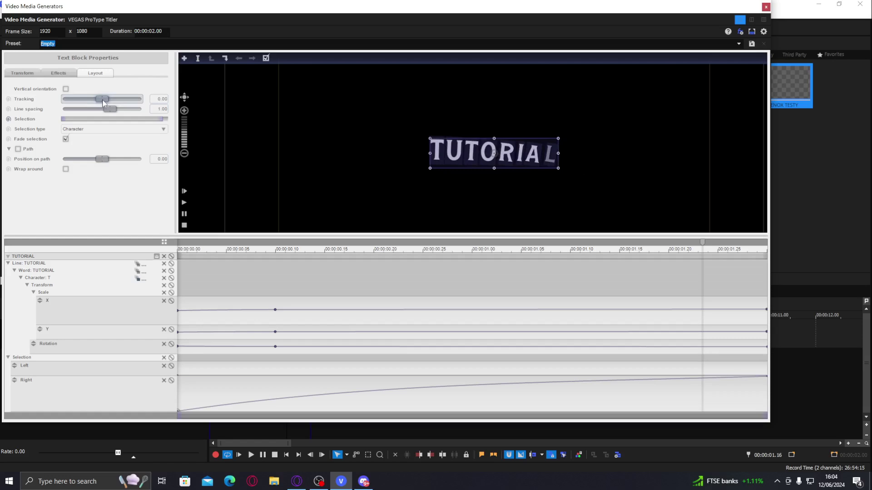
click(744, 266)
click(766, 8)
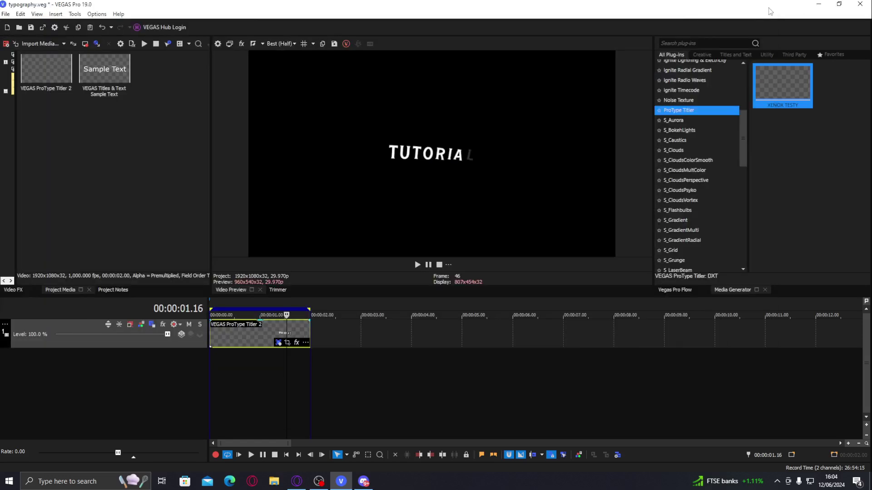
click(264, 333)
click(286, 333)
click(297, 333)
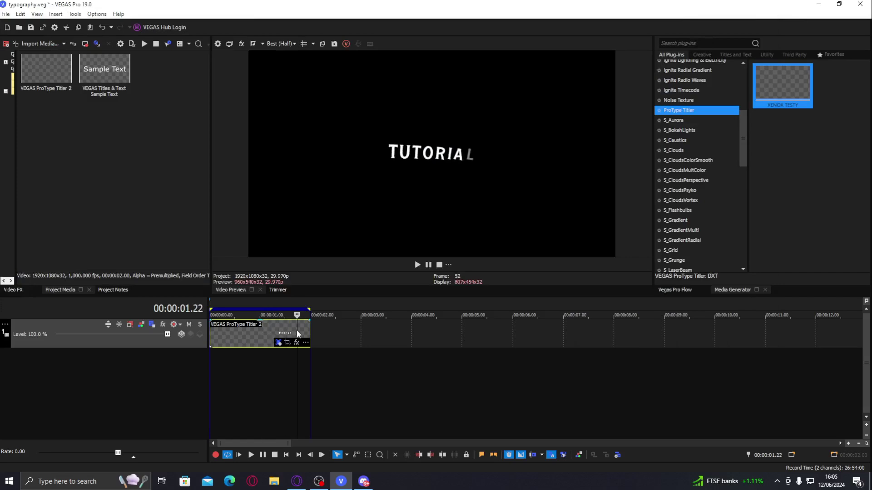
Search the video effects for IGNITE SUPER and apply Ignite Super Glow's "set" preset to the title event
click(13, 289)
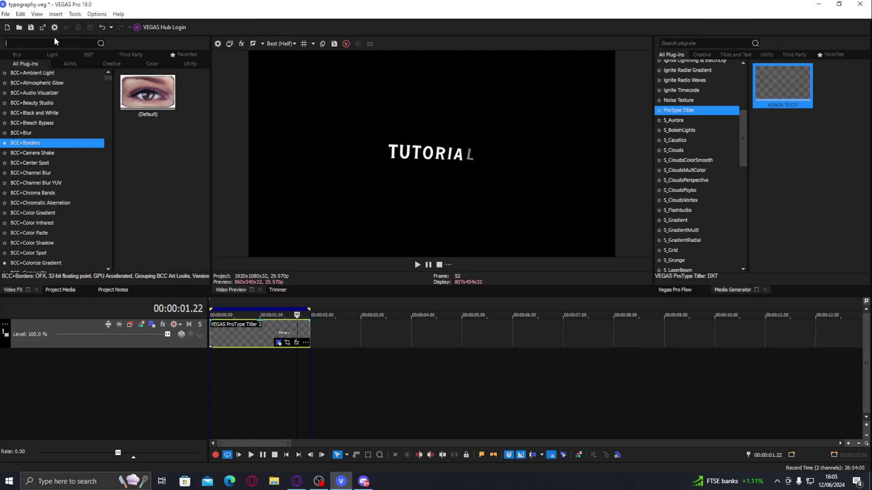
text(ig)
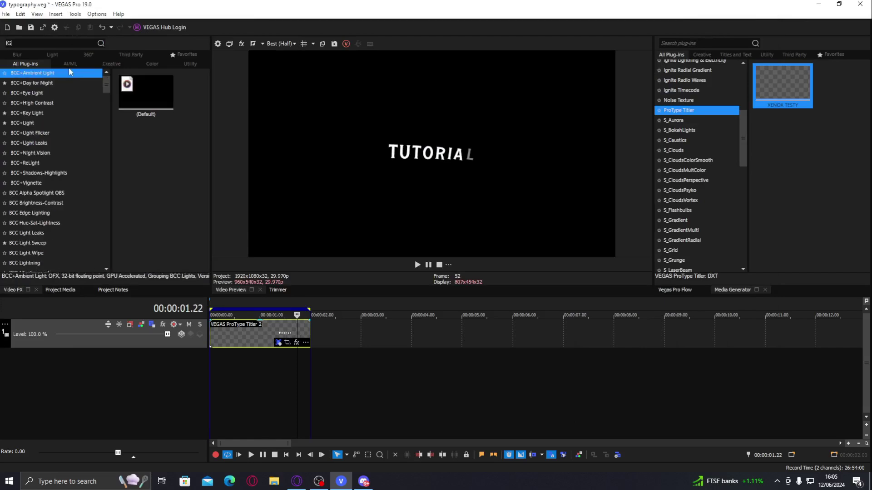
text(nite super)
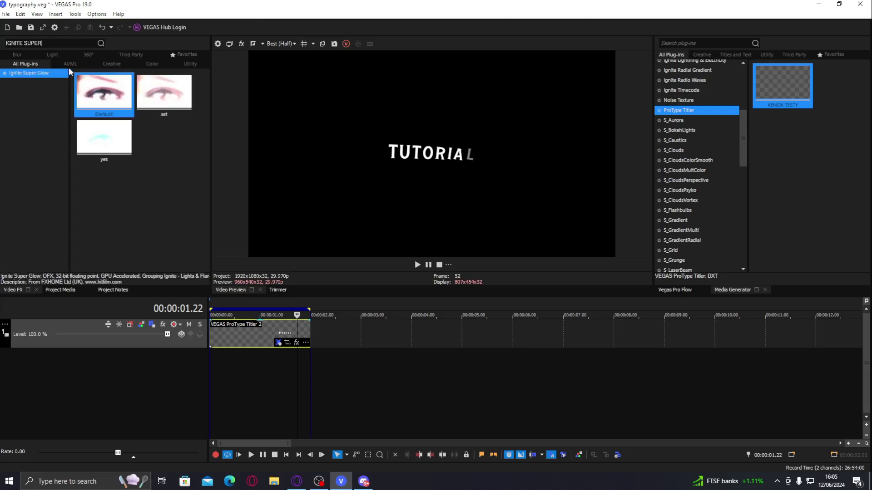
double_click(174, 104)
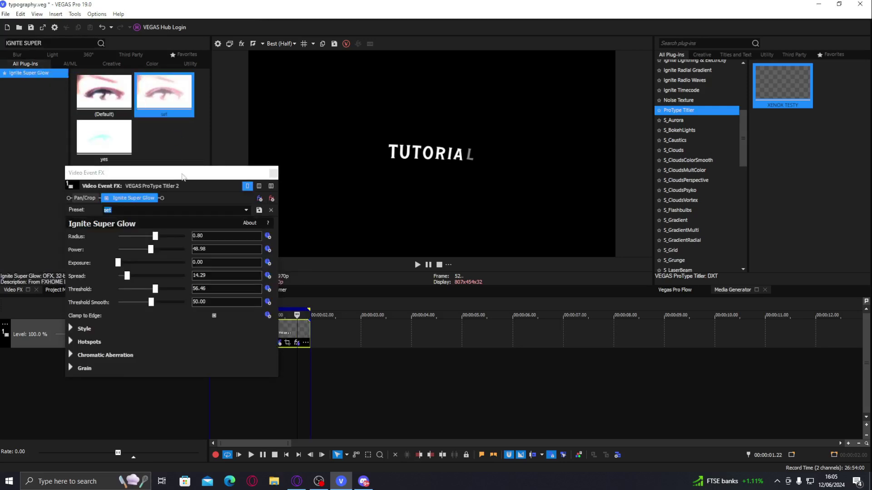
Set the glow's Threshold to about 40.14 and Power to about 25.17, and close the effect settings
drag(180, 173, 129, 144)
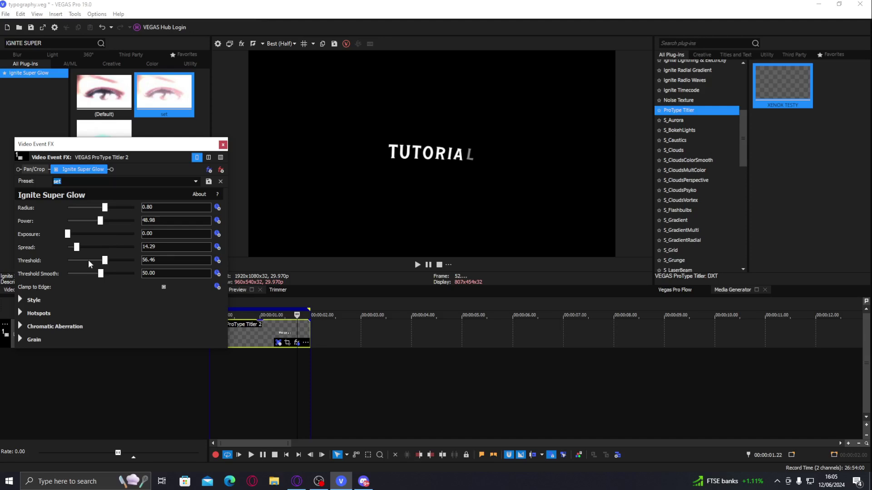
drag(86, 264, 84, 221)
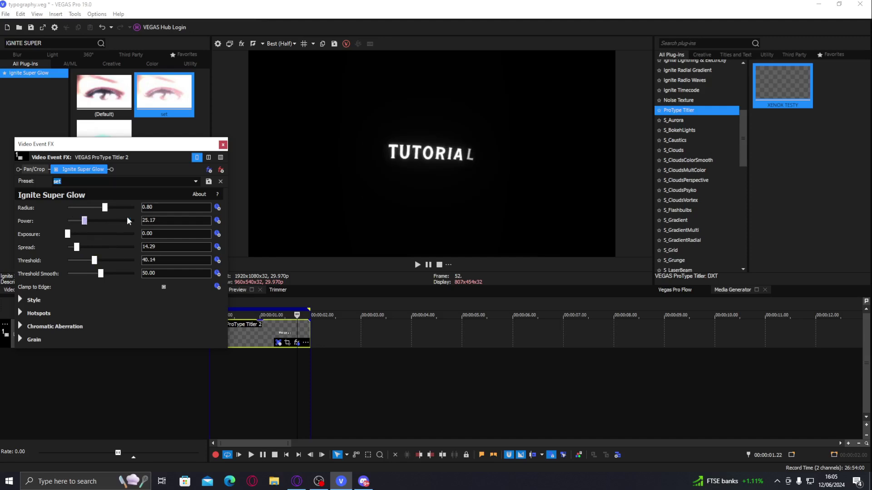
click(223, 145)
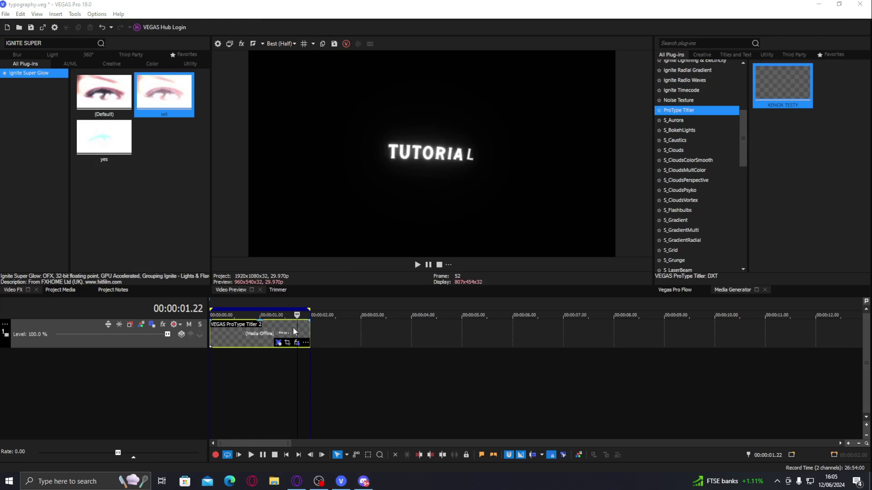
Play the title event from its start to review the glow and park the playhead at 00:00:01.16
key(space)
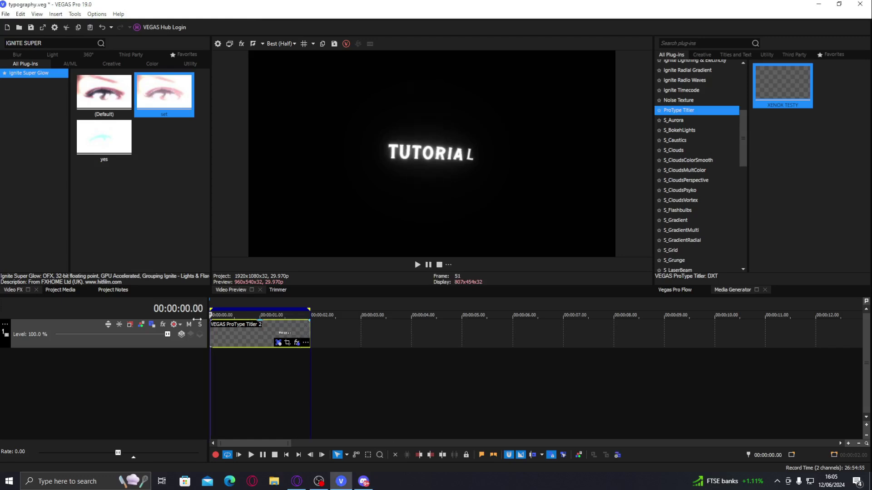
double_click(253, 330)
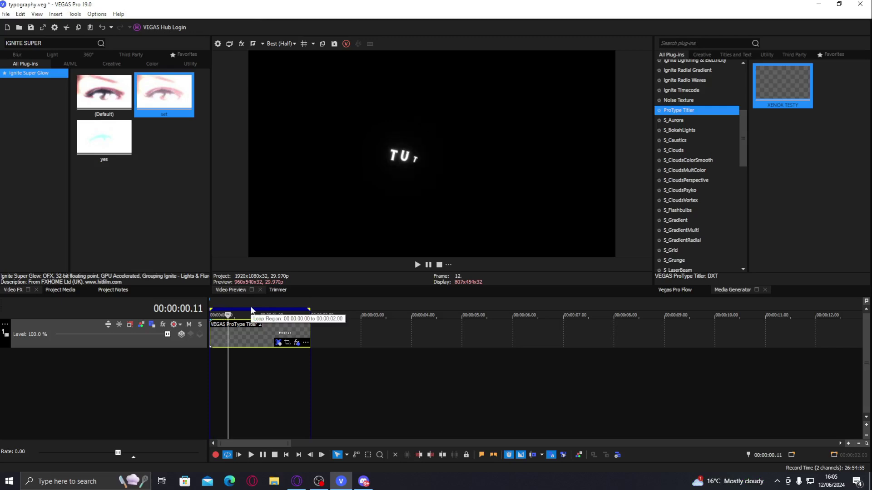
key(o)
key(space)
click(282, 334)
double_click(286, 335)
click(287, 335)
Search the video effects for BCC WAVE, apply its "gydd" preset to the title event and close the effect settings
click(1, 42)
text(B)
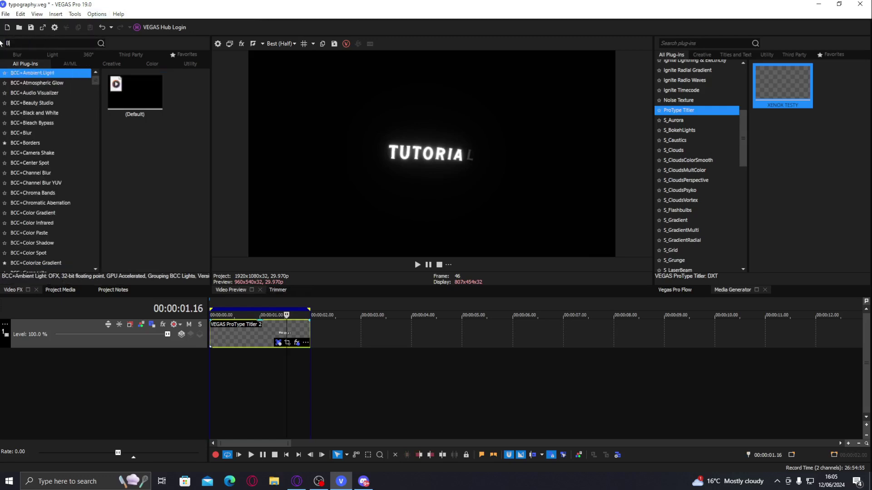
text(CC WAVE)
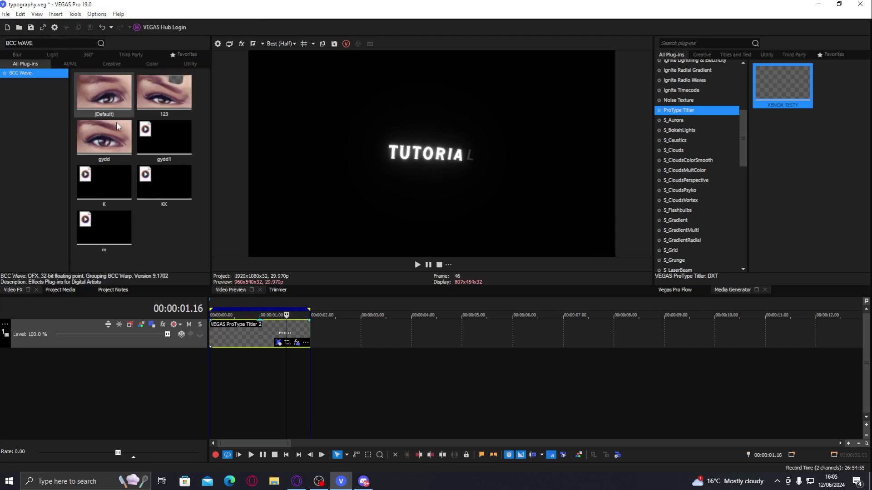
drag(109, 140, 257, 338)
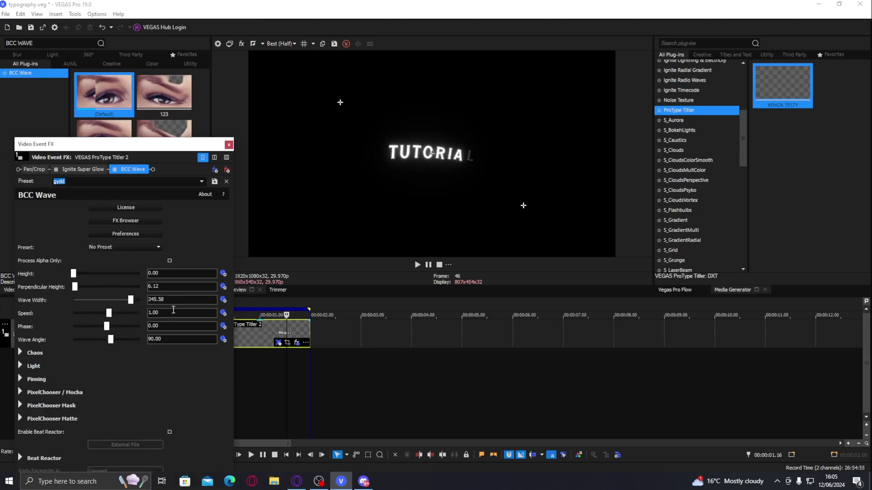
text(00)
key(Return)
click(229, 144)
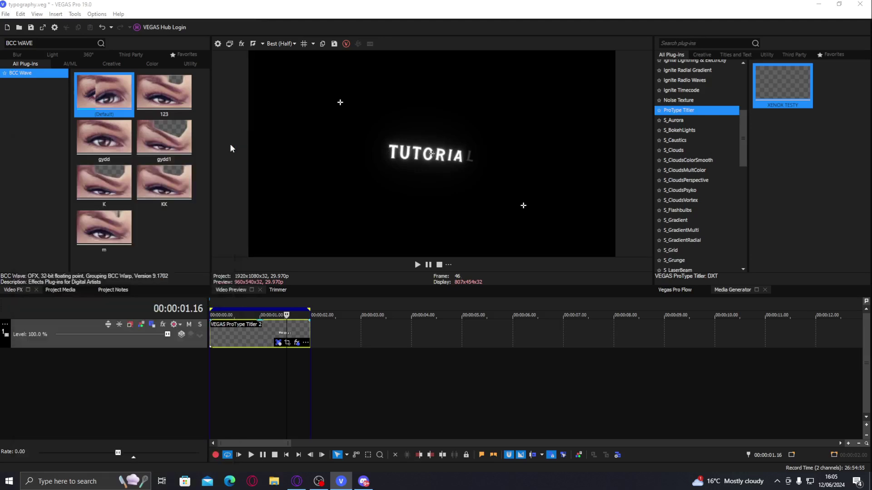
Disable Ignite Super Glow in the title event's effect chain and play the event to check the wave motion
click(297, 342)
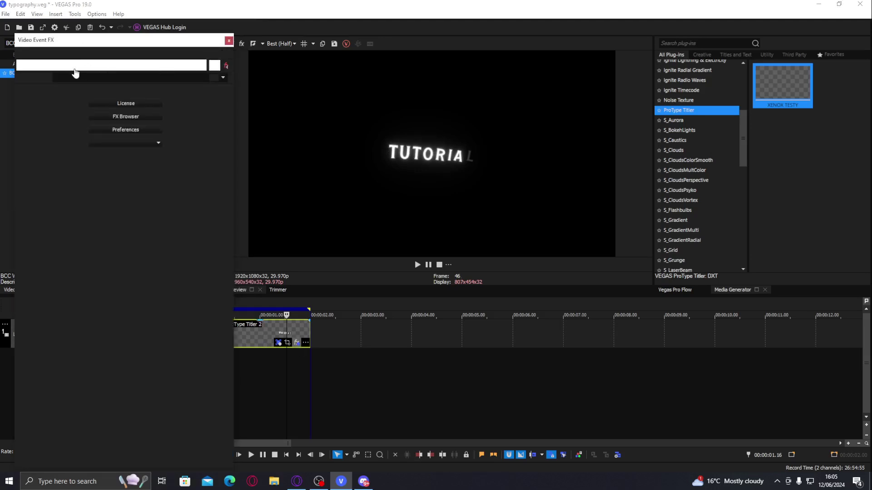
click(230, 42)
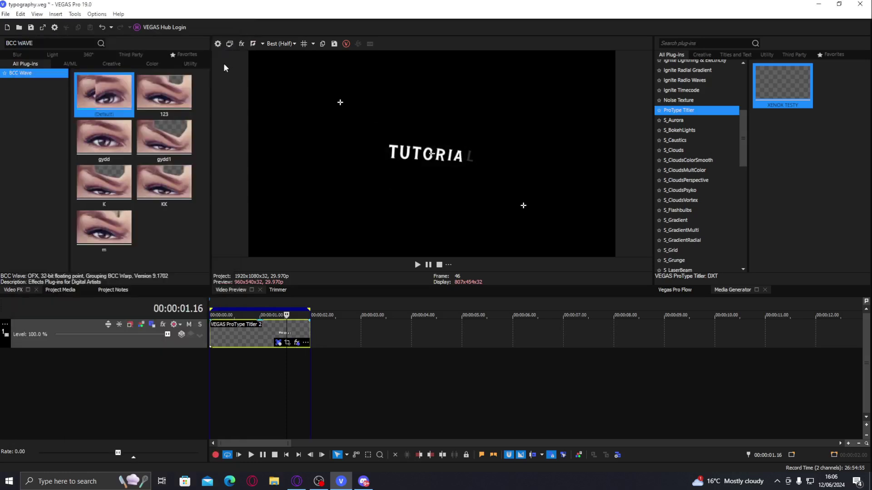
double_click(244, 341)
key(space)
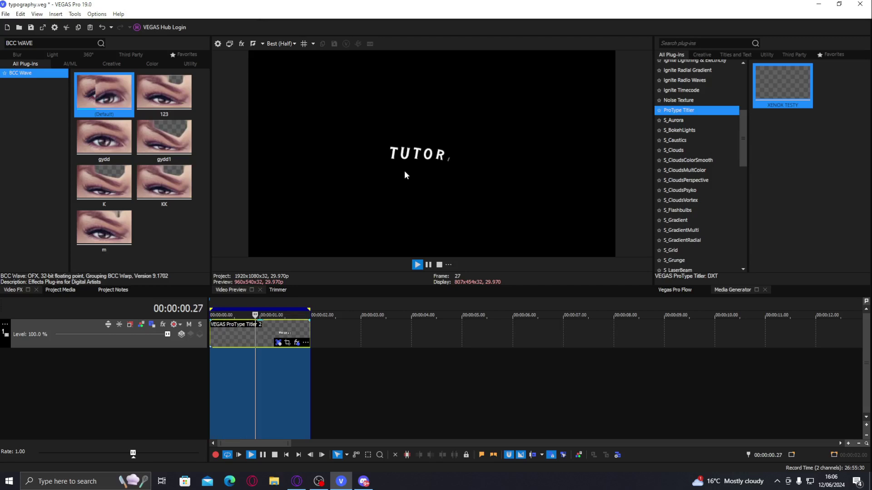
key(space)
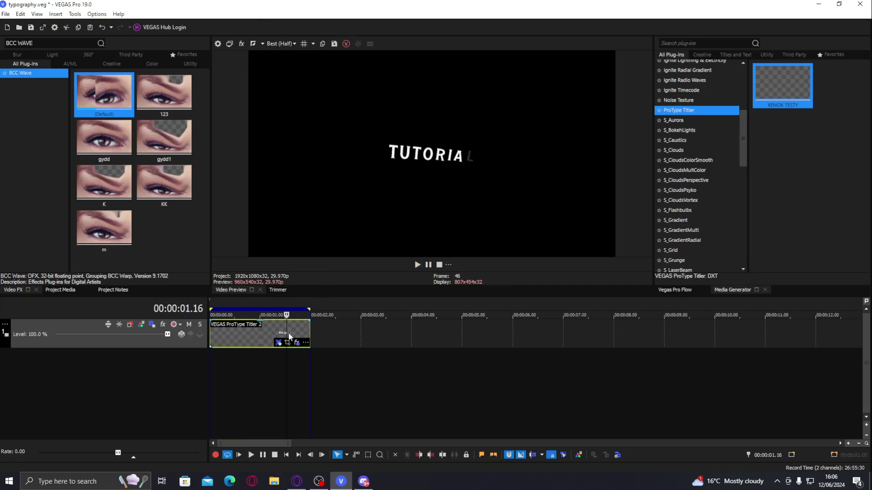
Set the BCC Wave's Wave Width to 1000.00 and Speed to about 0.31, and close the effect settings
click(296, 342)
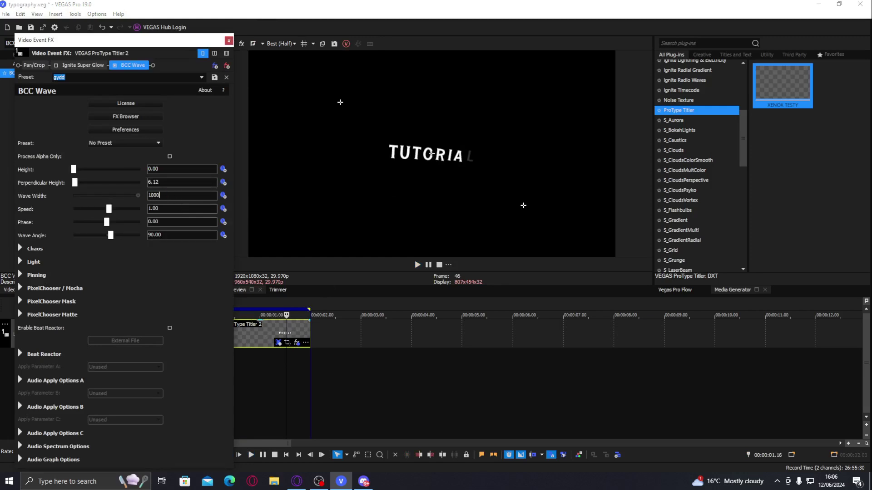
text(1000)
key(Return)
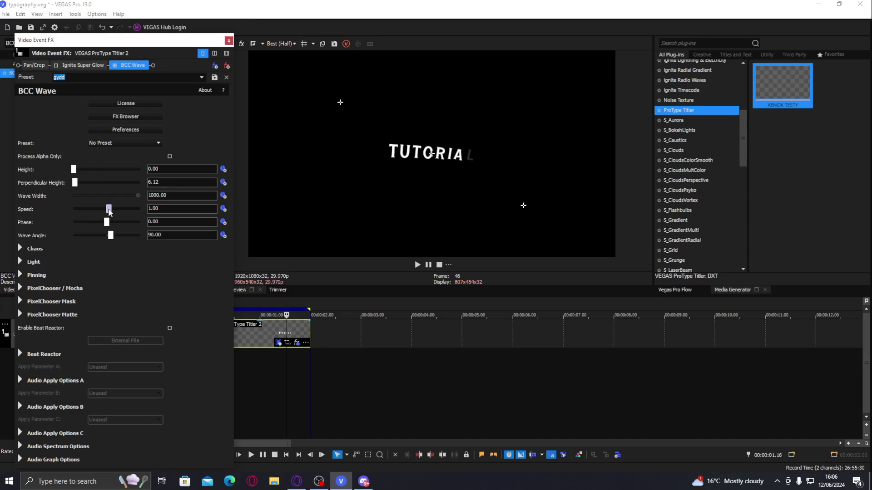
drag(109, 212, 107, 212)
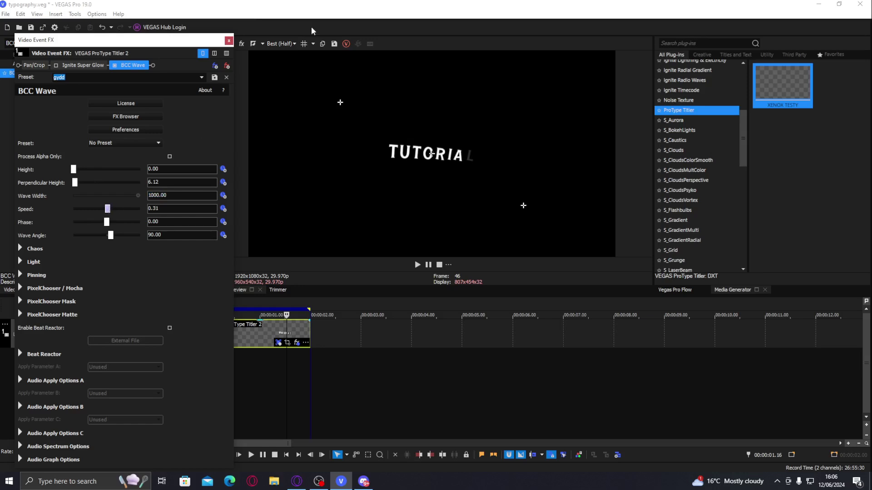
click(230, 41)
Play the title event to check the slower wave and inspect the letters around 00:00:01.04
key(space)
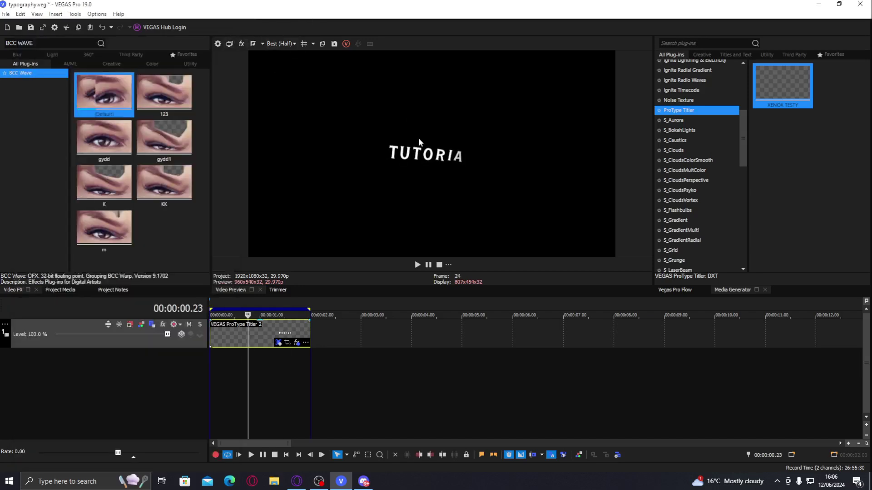
key(space)
key(space)
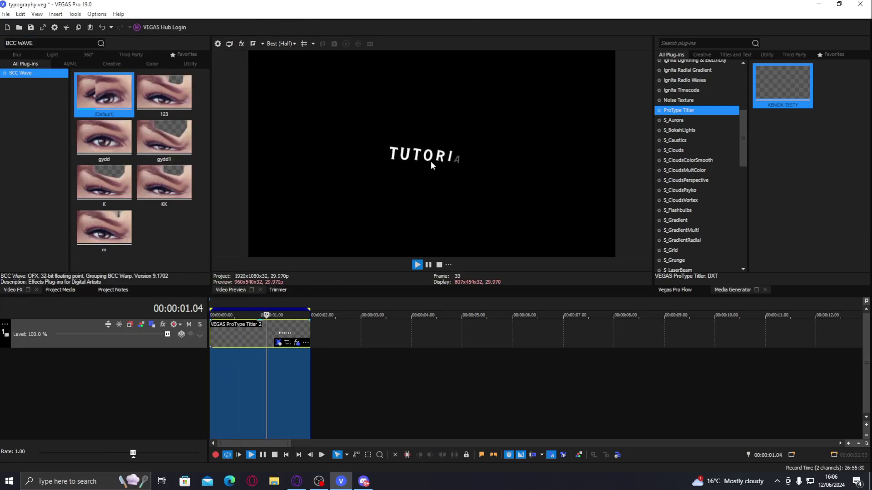
click(280, 335)
click(253, 334)
click(267, 335)
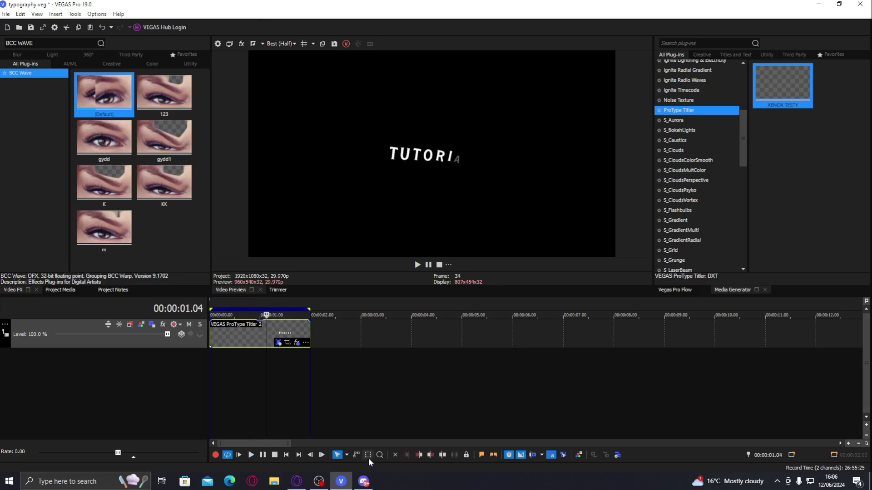
In the title's ProType settings, set the first point of the T character's cascade delay curve to Fast
click(278, 343)
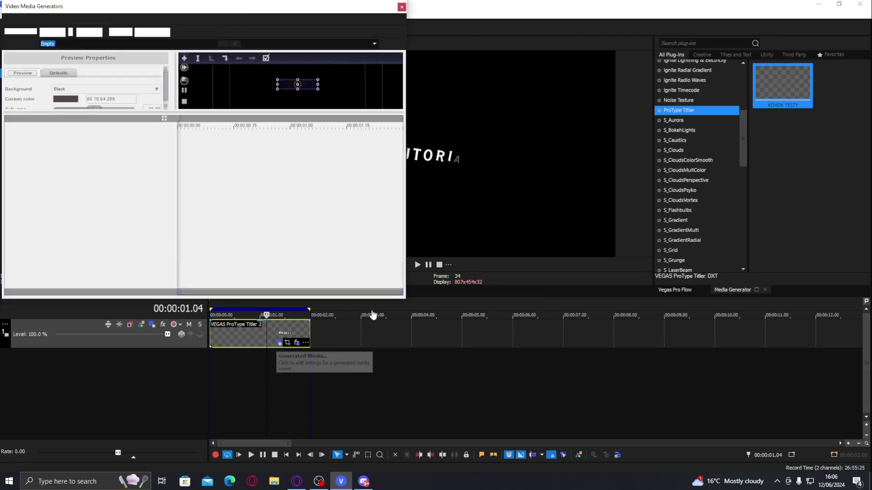
drag(405, 298, 748, 408)
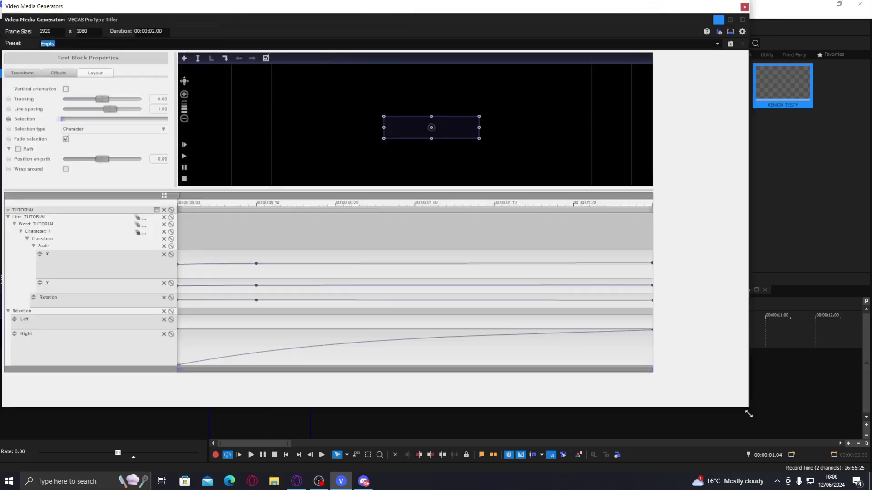
drag(284, 278, 551, 279)
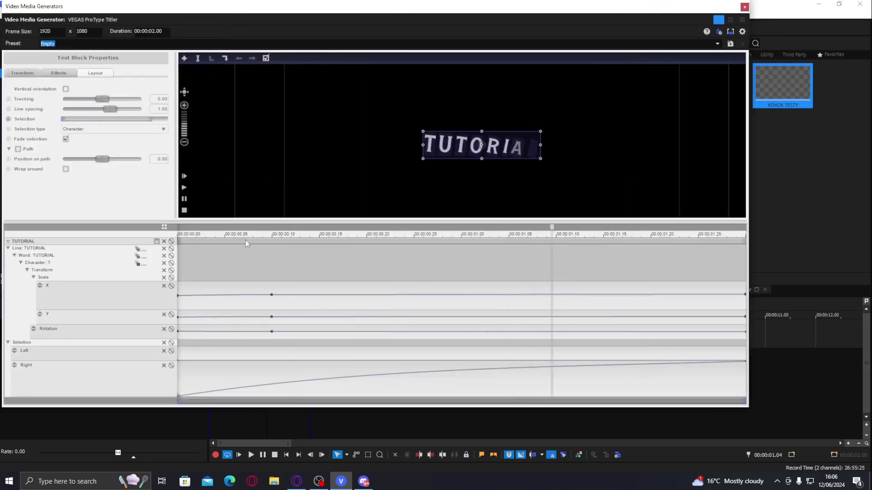
click(144, 265)
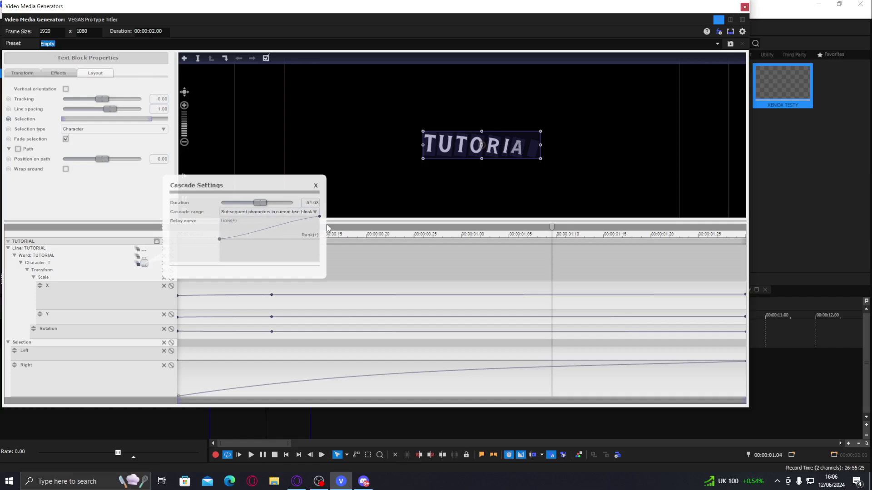
right_click(221, 241)
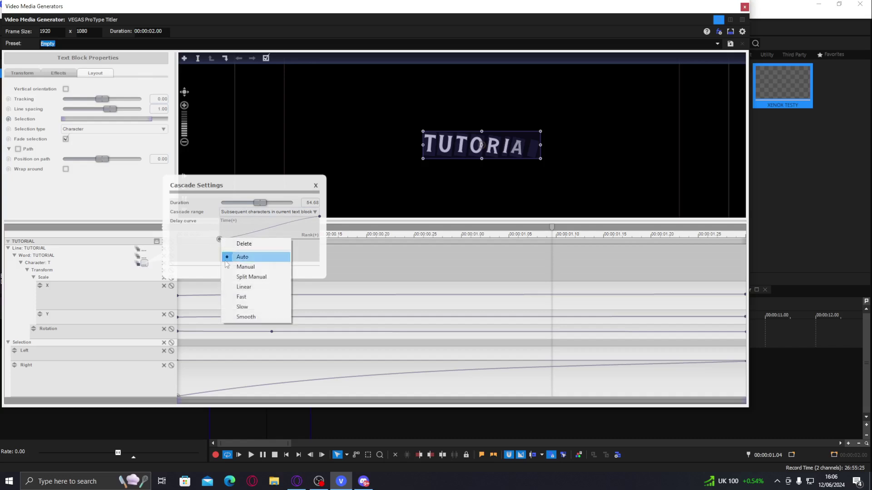
click(238, 298)
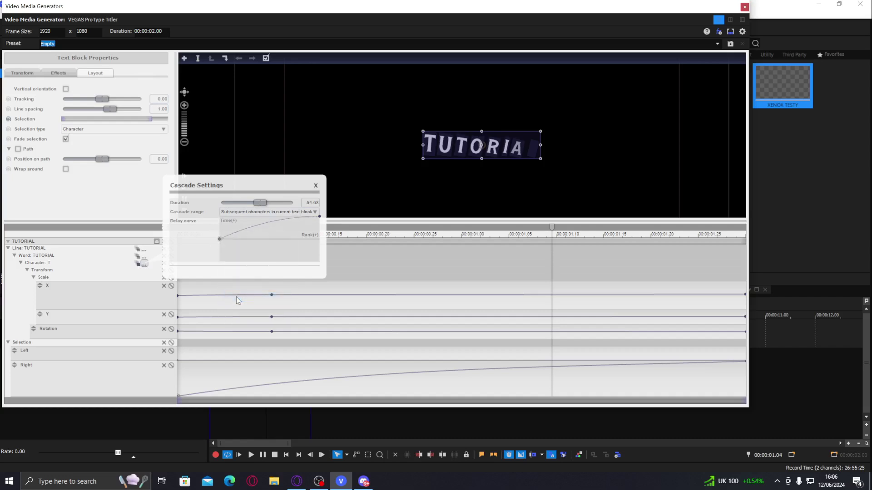
click(359, 259)
Play the animation in the title settings, close them, and replay the timeline event to check the cascade up to 00:00:01.25
key(space)
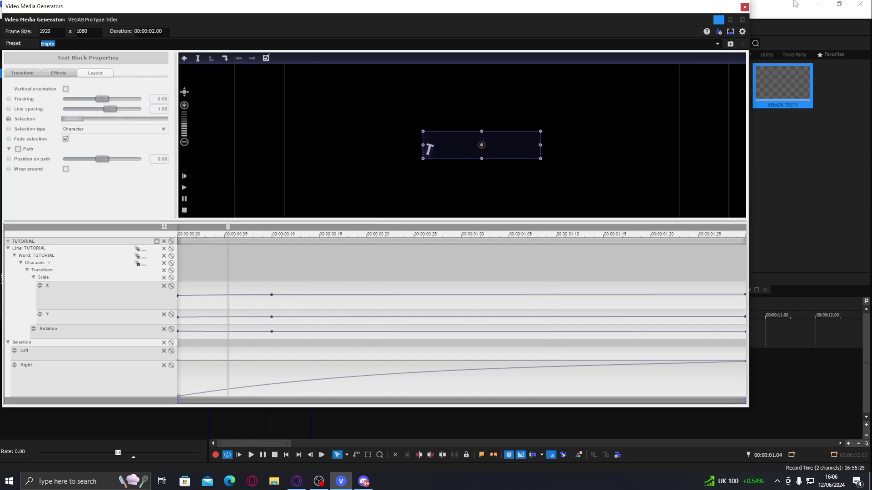
click(745, 7)
double_click(256, 336)
key(space)
key(space)
key(space)
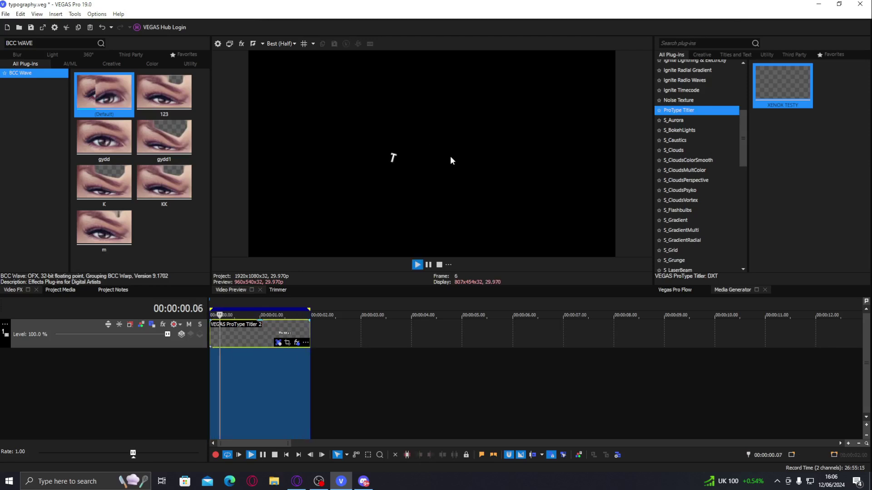
click(302, 335)
click(301, 335)
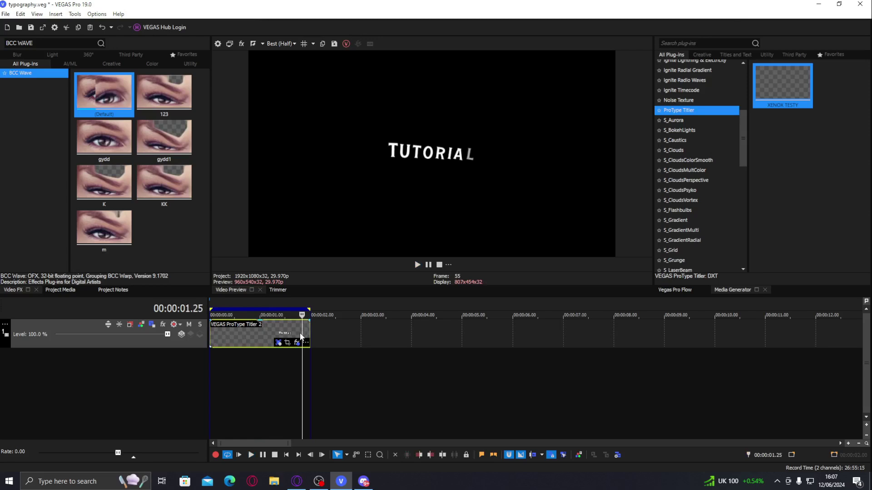
Reduce the T character's cascade duration to about 29 and close the title settings
click(279, 343)
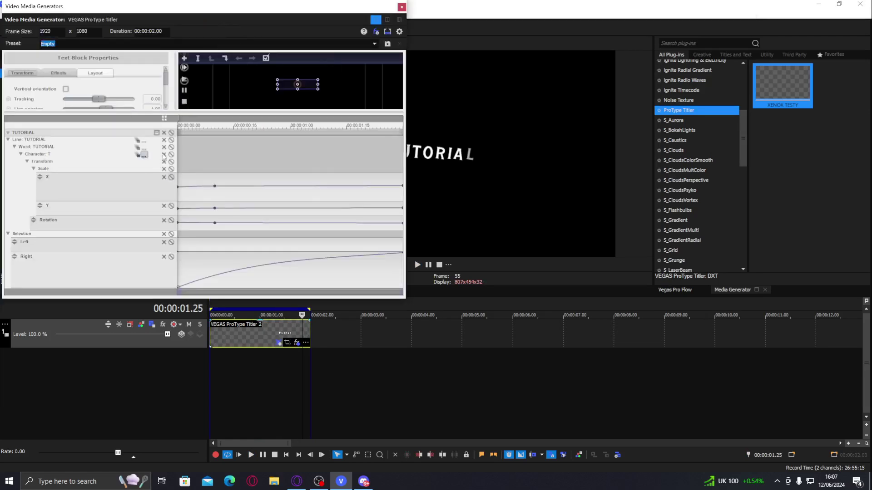
click(143, 155)
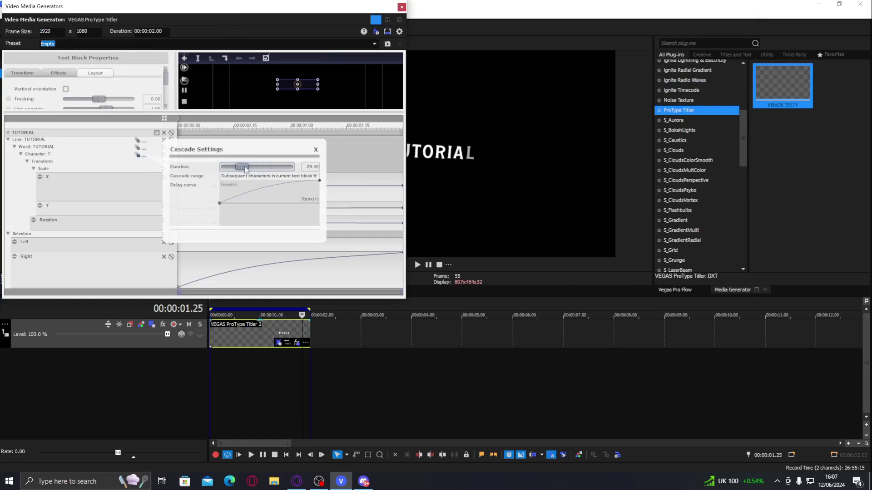
click(401, 8)
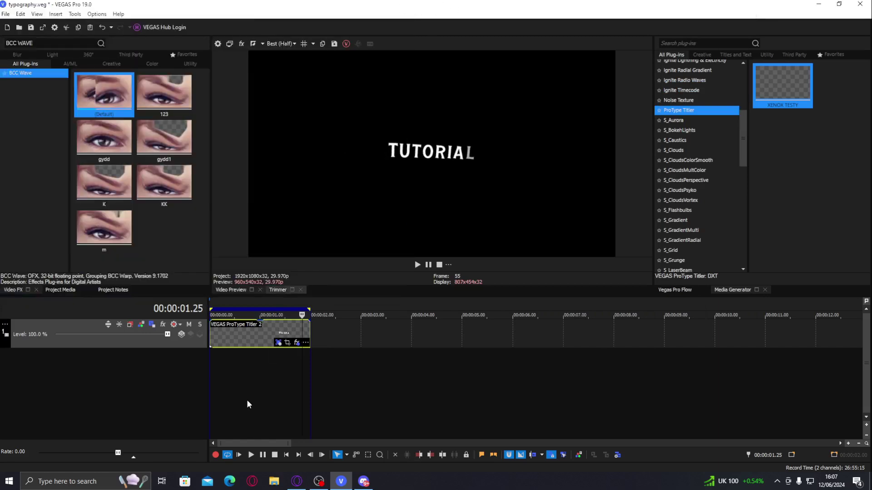
Play the title event to check the cascade timing and inspect the last letters around 00:00:01.18
key(space)
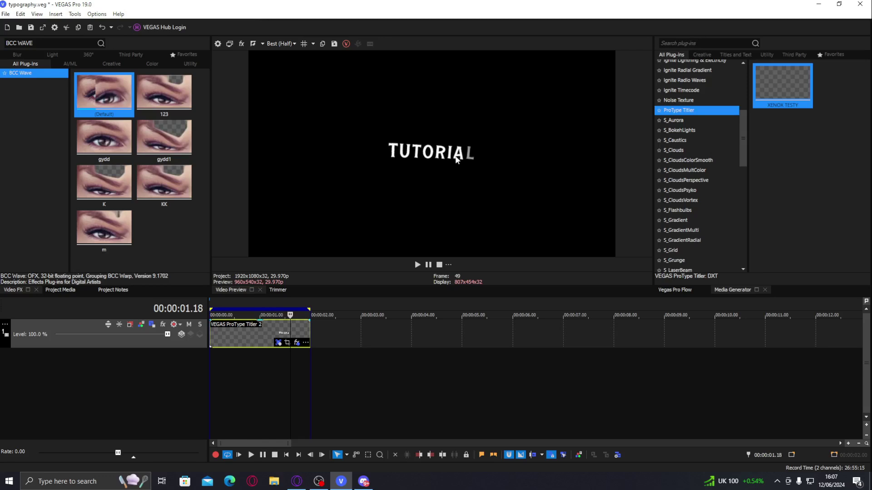
key(space)
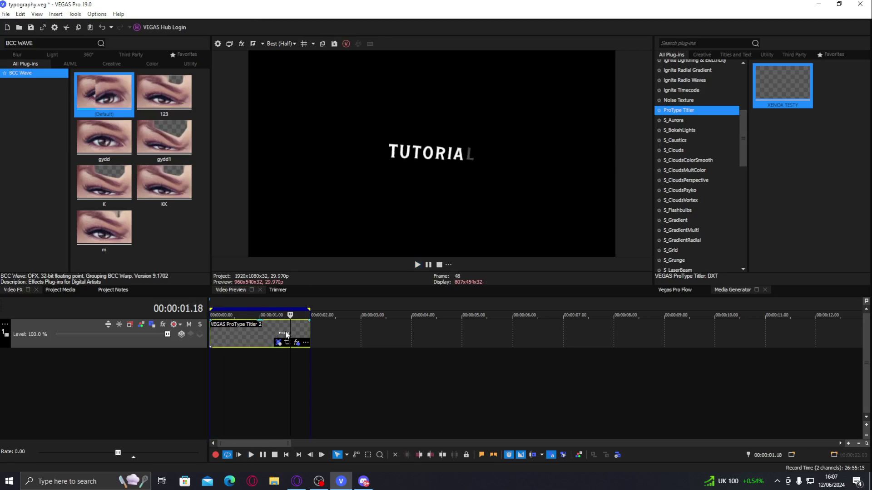
key(space)
click(316, 324)
click(292, 329)
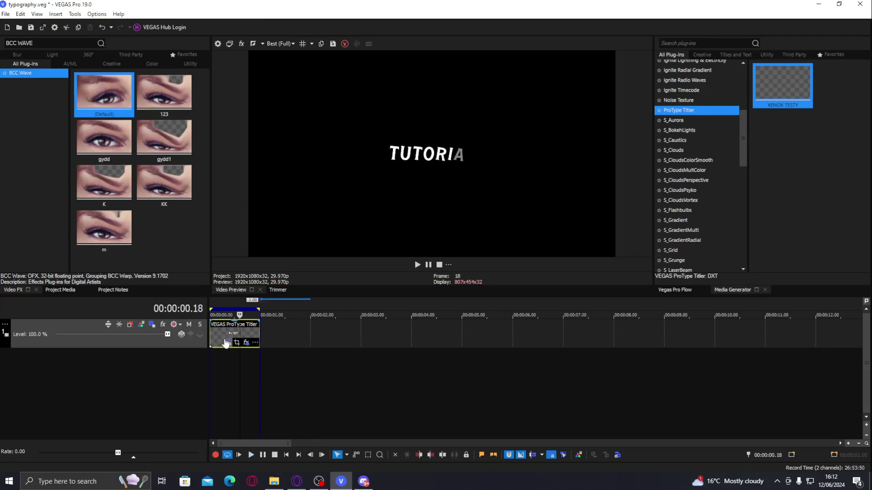
In the one-second title's settings, save the TUTORIAL text block as a custom collection named dfsfdsf and preview the animation
click(226, 343)
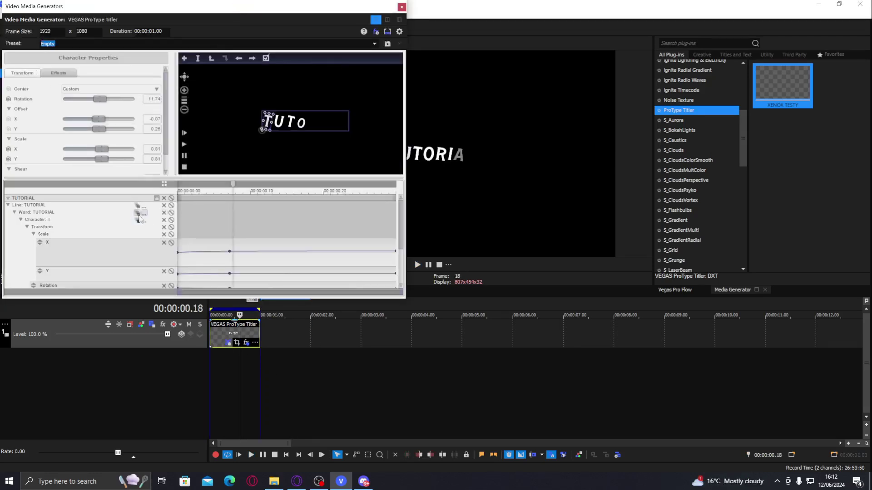
click(156, 199)
text(dfsfdsf)
scroll(269, 138, down, 2)
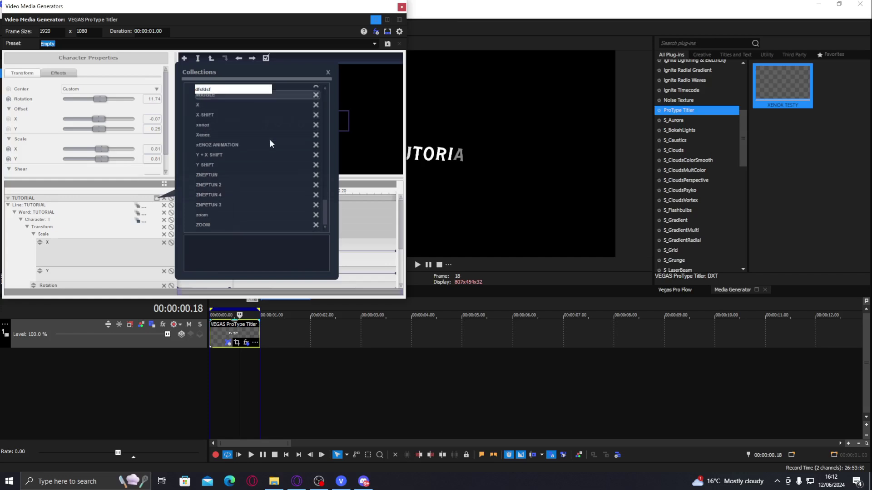
click(328, 71)
key(space)
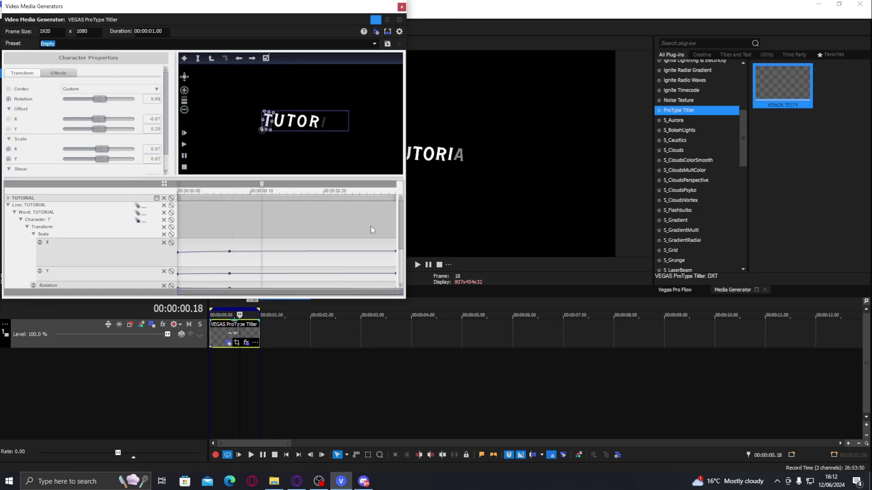
Save the TUTORIAL text block as another custom collection named tut and close the collection list
click(165, 184)
click(156, 198)
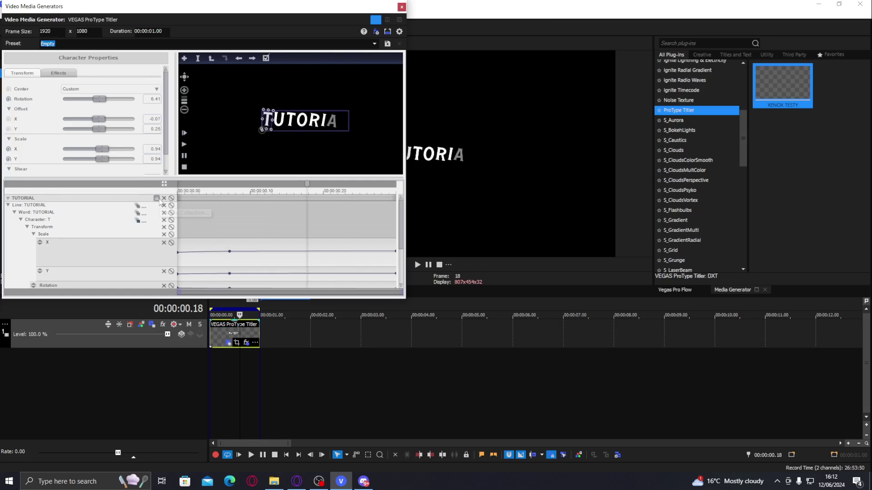
click(157, 199)
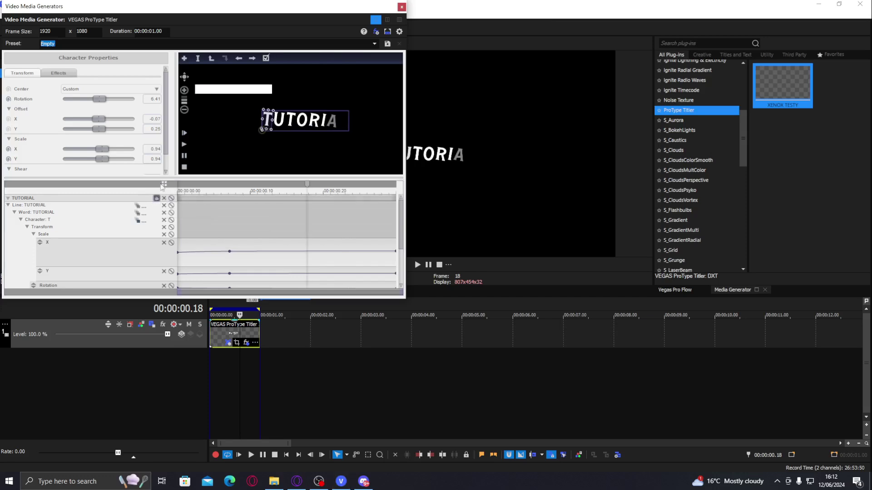
text(tut)
key(Return)
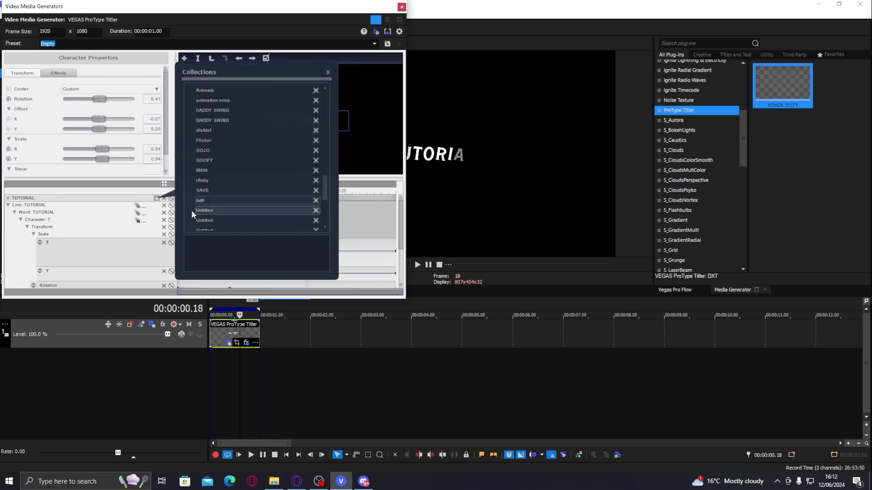
click(135, 190)
Delete the TUTORIAL text block and reinsert it from the saved custom collections
click(163, 198)
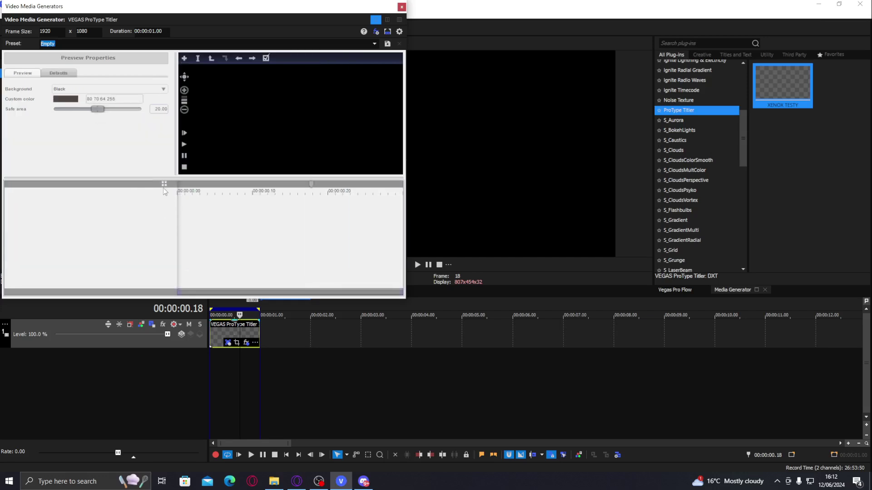
click(164, 184)
scroll(257, 155, down, 5)
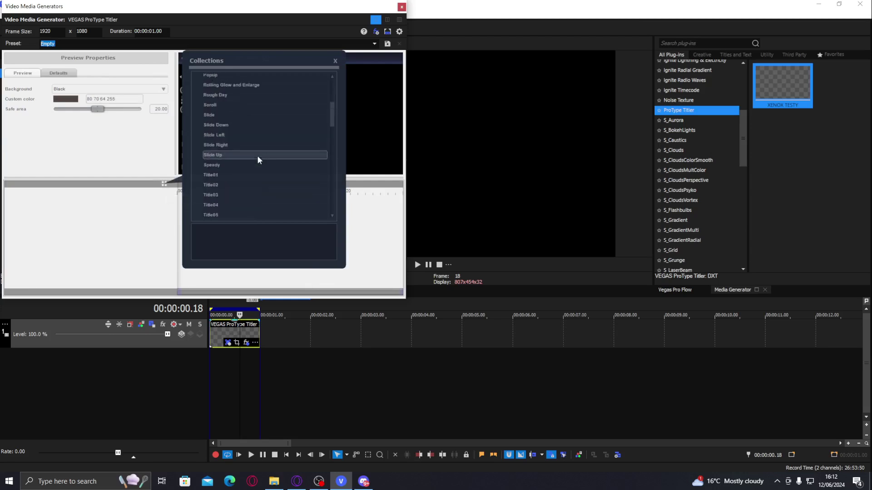
scroll(257, 163, down, 6)
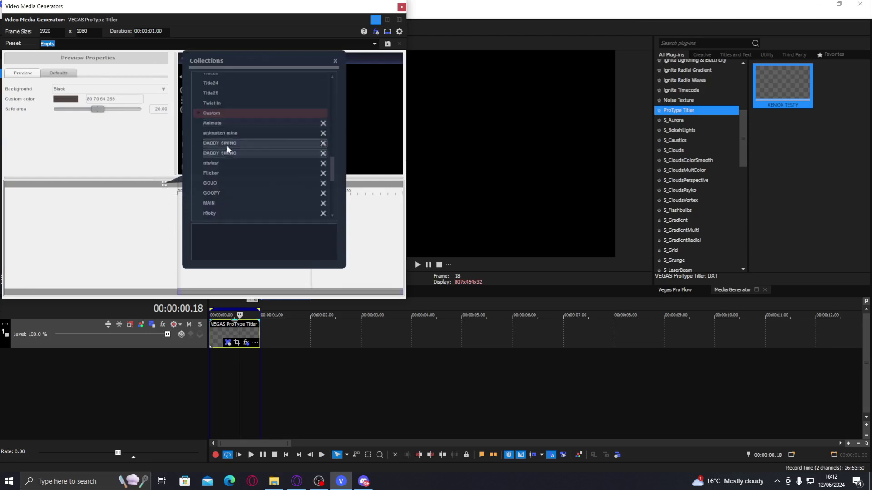
scroll(220, 181, down, 8)
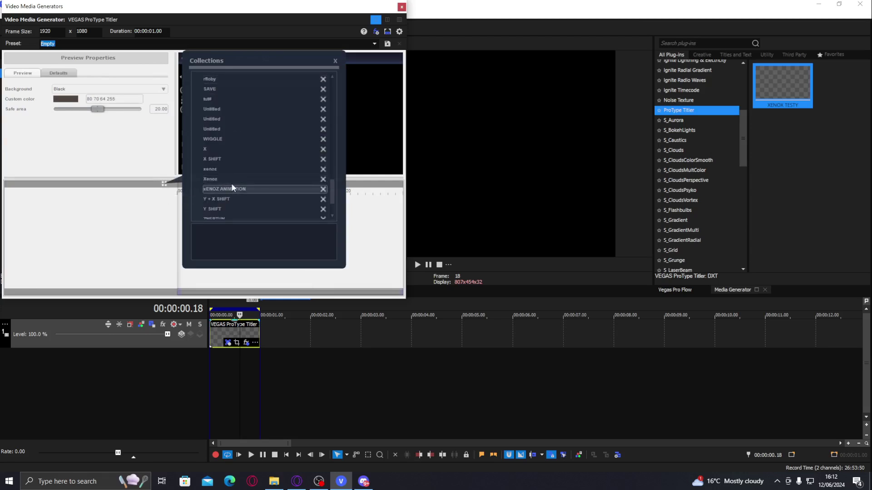
scroll(235, 188, up, 4)
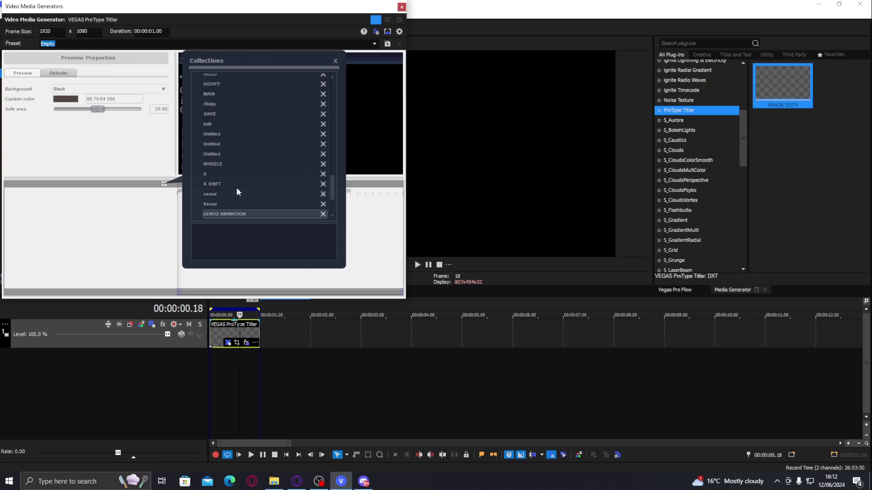
double_click(228, 179)
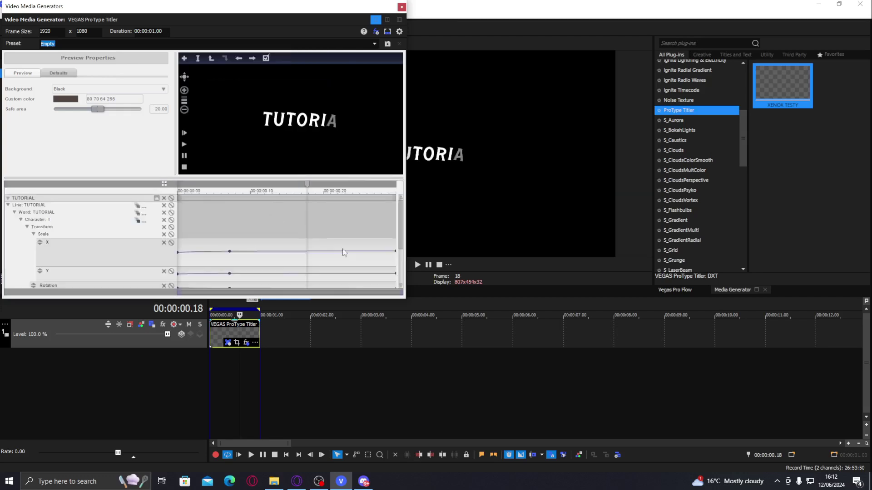
Scrub the reloaded title, select its whole TUTORIAL text in edit mode, close the settings and select the event's time range
drag(312, 249, 251, 239)
click(332, 238)
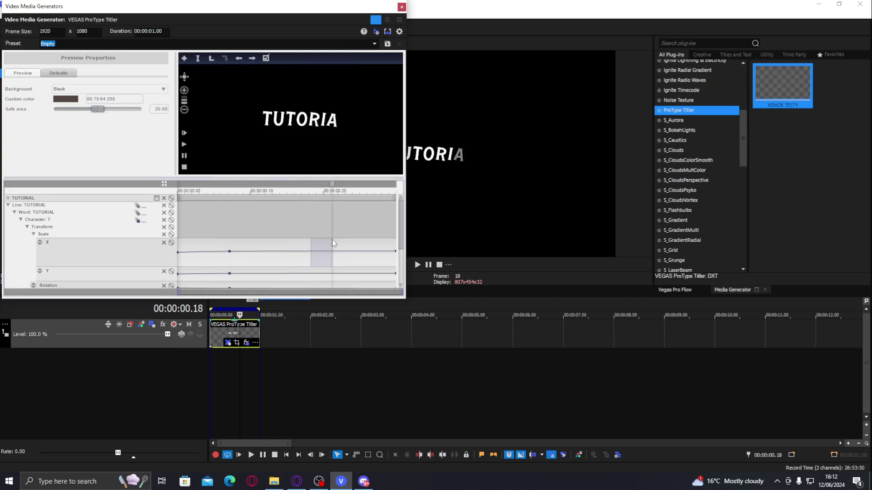
double_click(293, 120)
drag(358, 119, 217, 116)
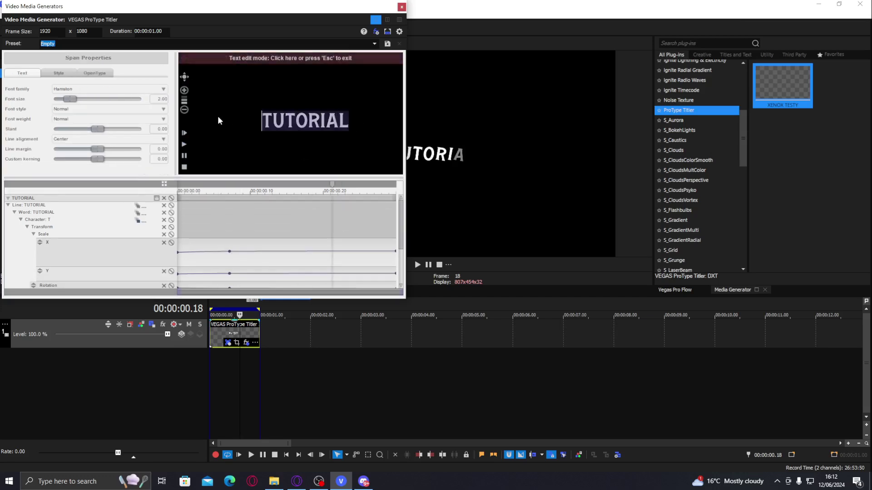
key(End)
drag(380, 134, 184, 116)
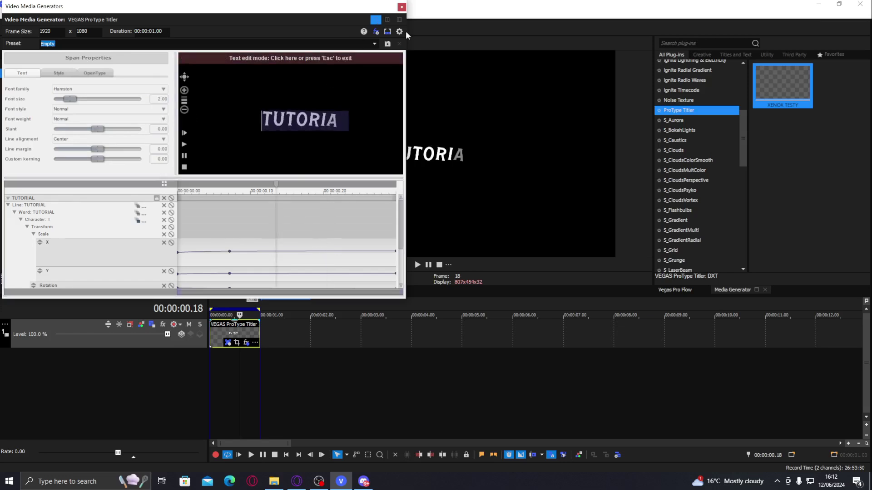
click(401, 6)
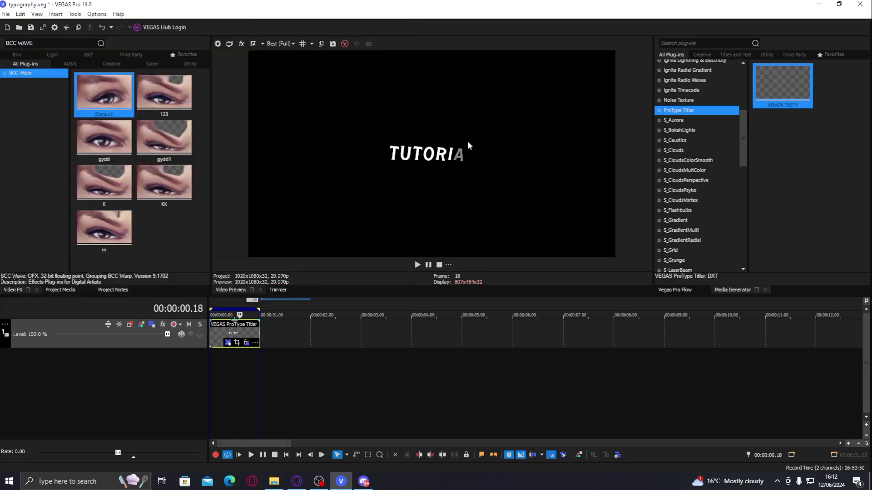
double_click(234, 334)
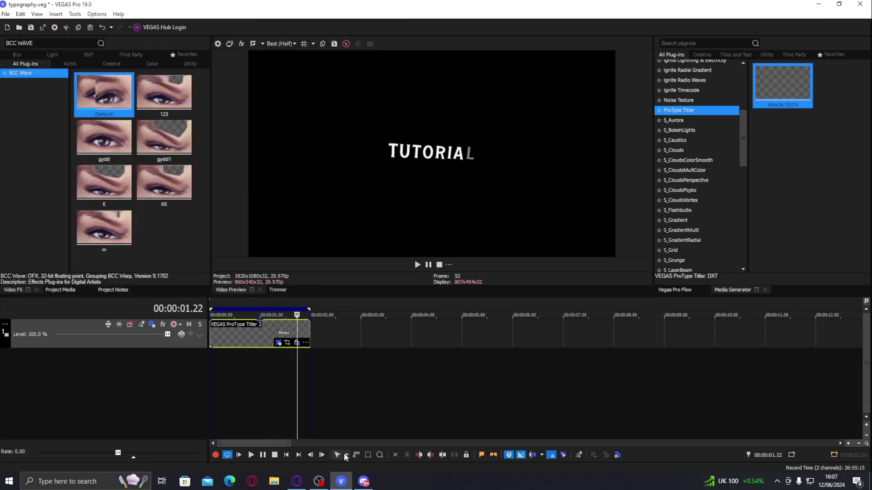